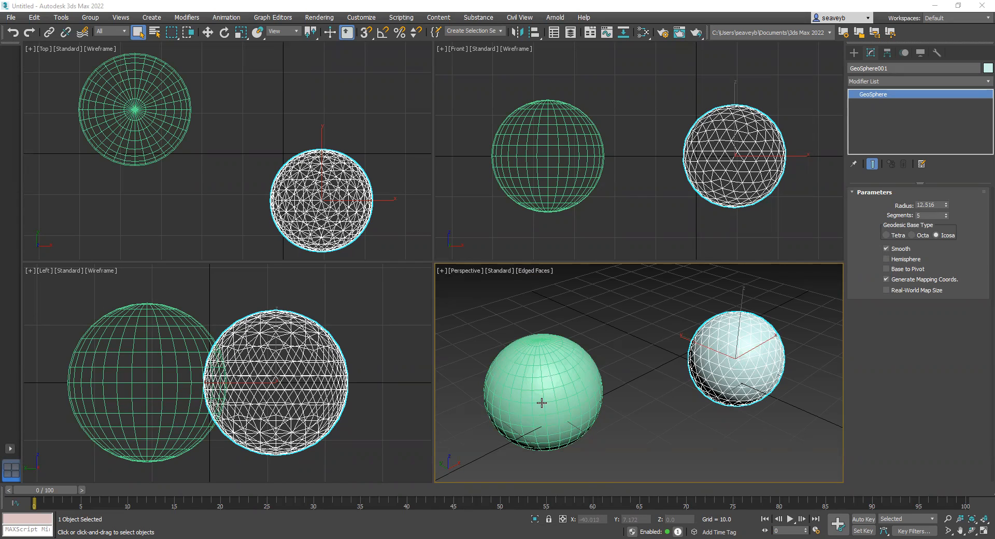
Examine the surface topology of the standard sphere and the GeoSphere in the Perspective view, selecting the standard sphere.
scroll(539, 402, "up", 4)
middle_click_drag(595, 394, 630, 389)
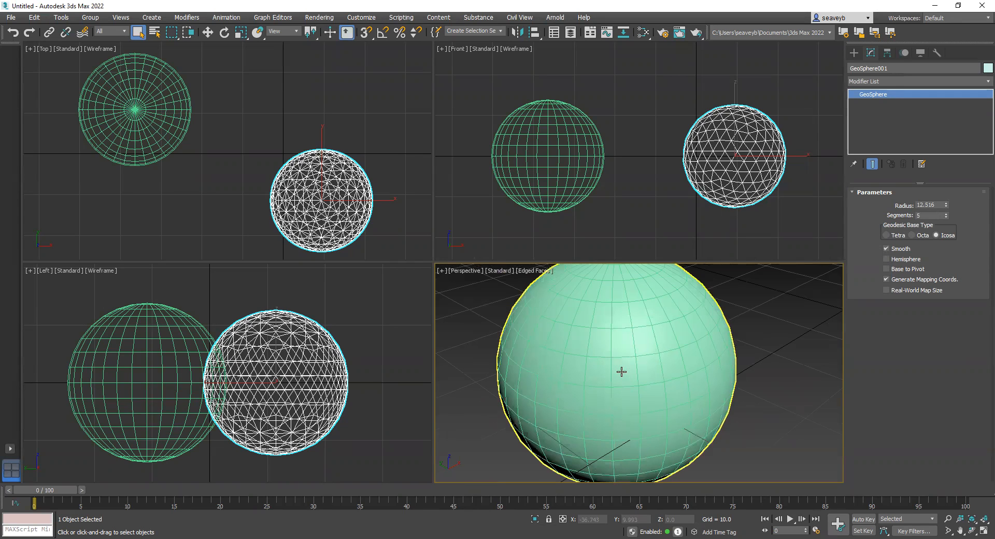
left_click(620, 372)
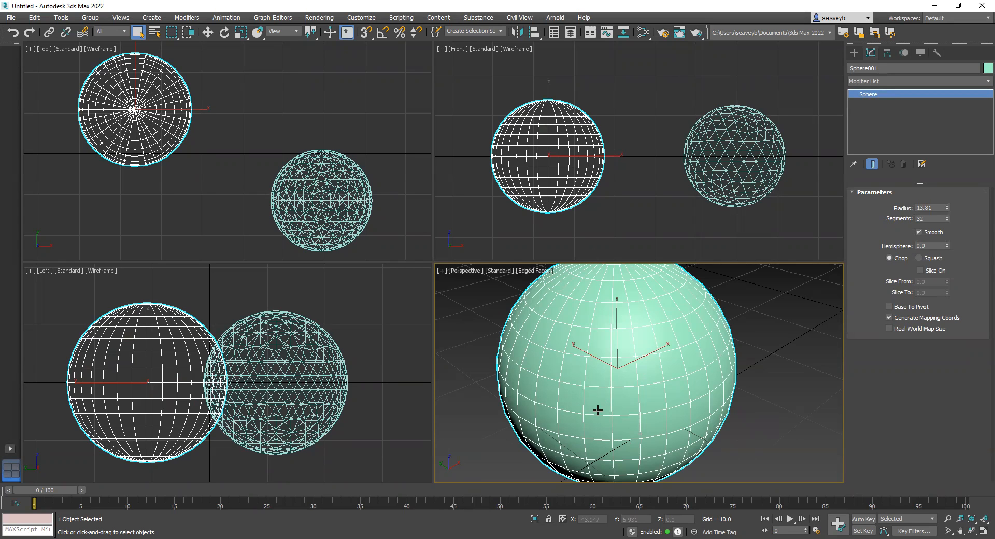
middle_click_drag(775, 375, 528, 421)
scroll(669, 369, "up", 2)
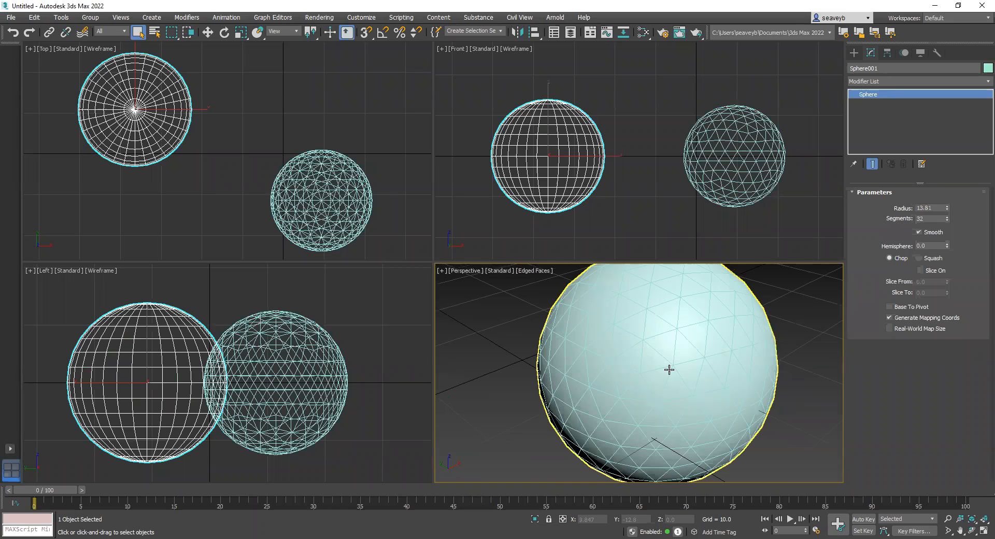
scroll(607, 417, "down", 5)
middle_click_drag(587, 422, 728, 362)
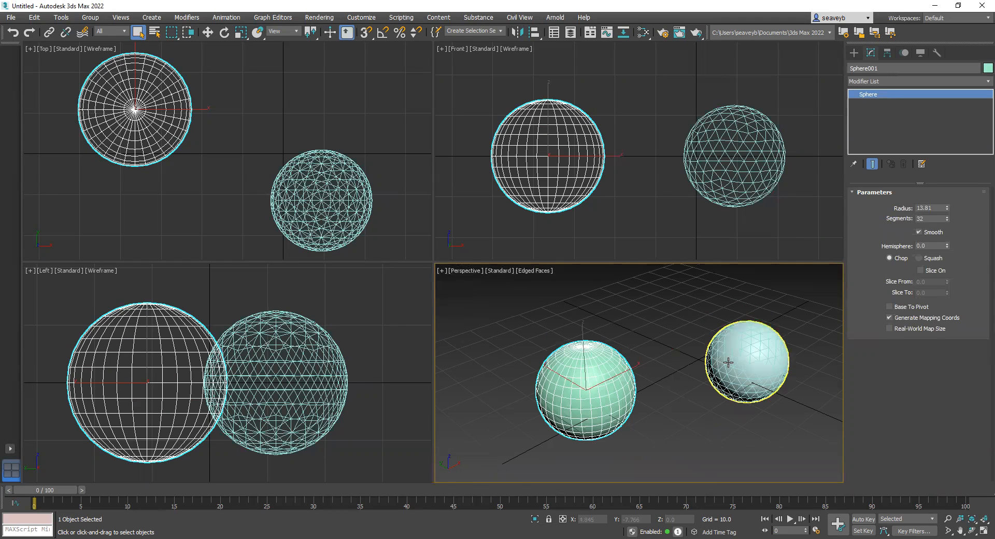
scroll(728, 362, "up", 2)
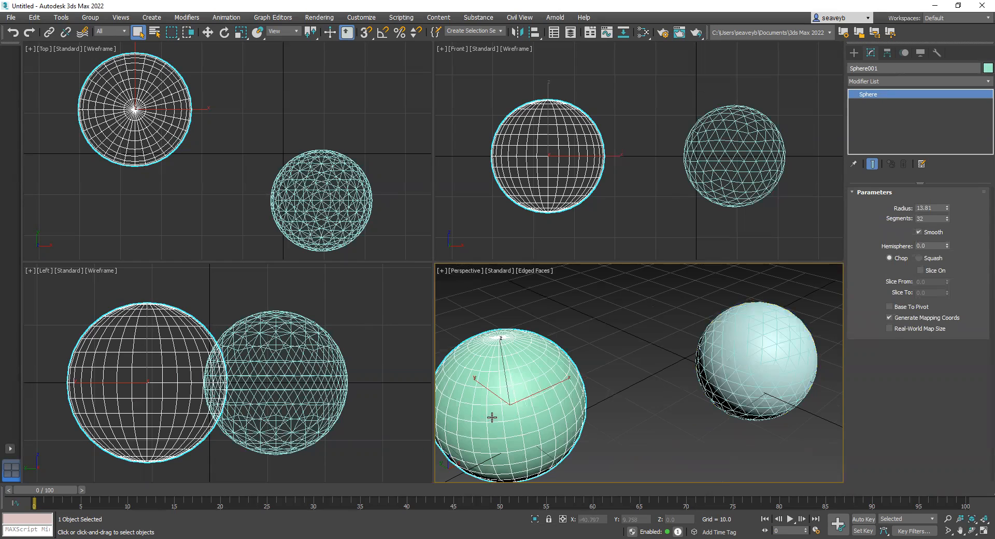
middle_click_drag(508, 411, 533, 406)
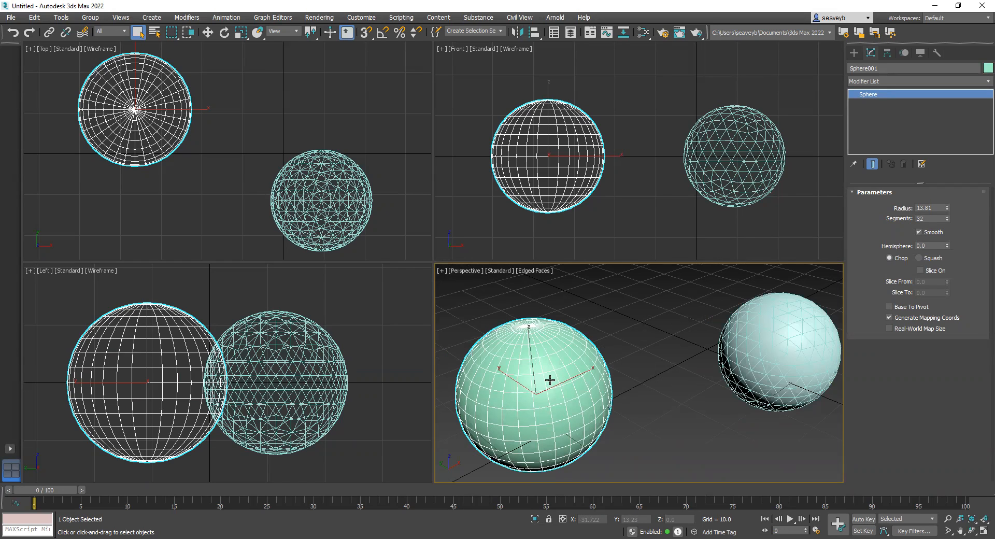
middle_click_drag(589, 387, 596, 375)
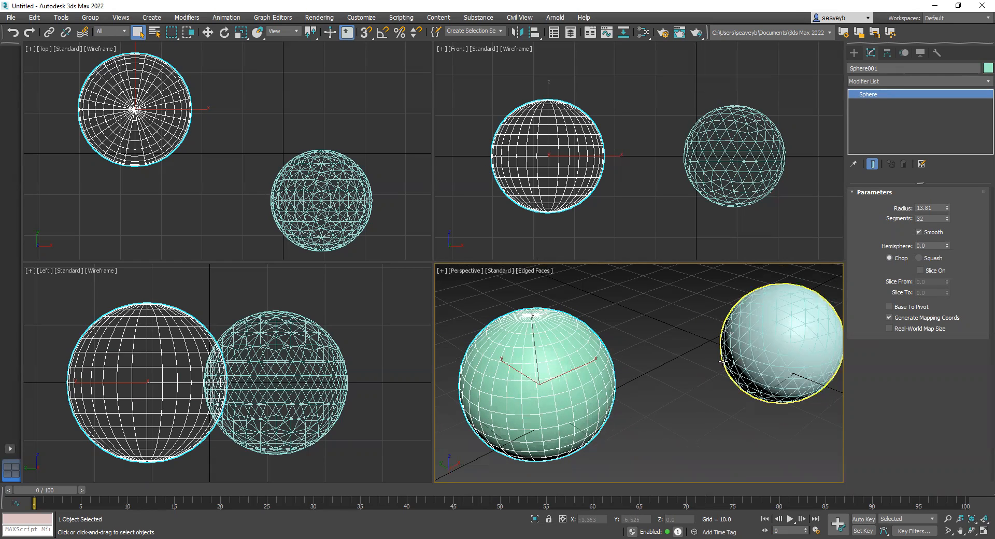
Show the Perspective viewport's polygon statistics with nothing selected and check the standard sphere's vertex and face counts in its Object Properties.
left_click(651, 411)
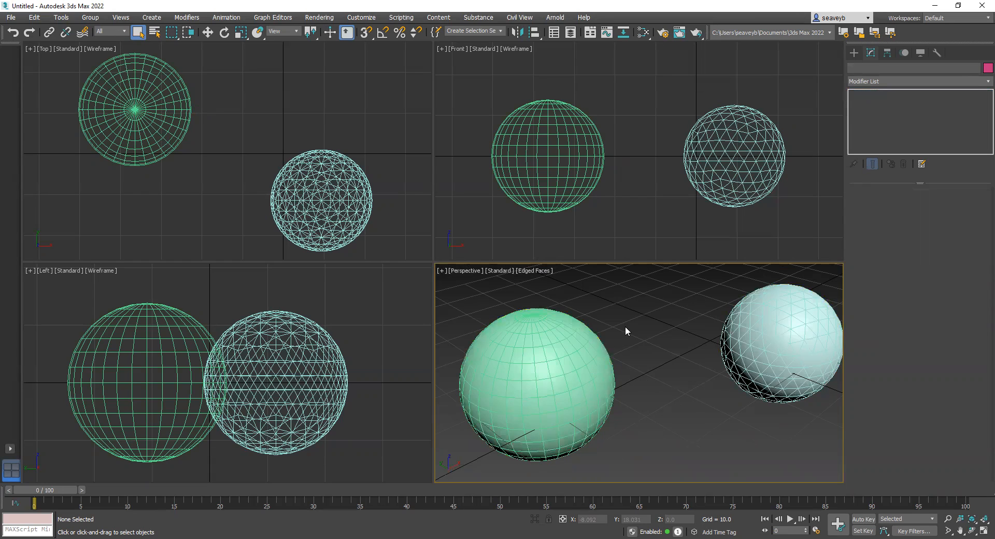
key("7")
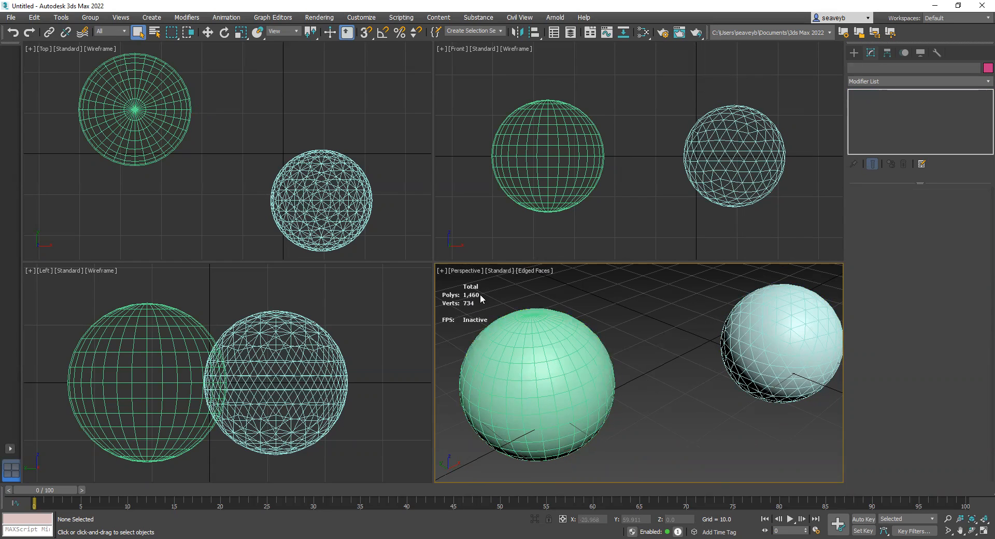
left_click(530, 374)
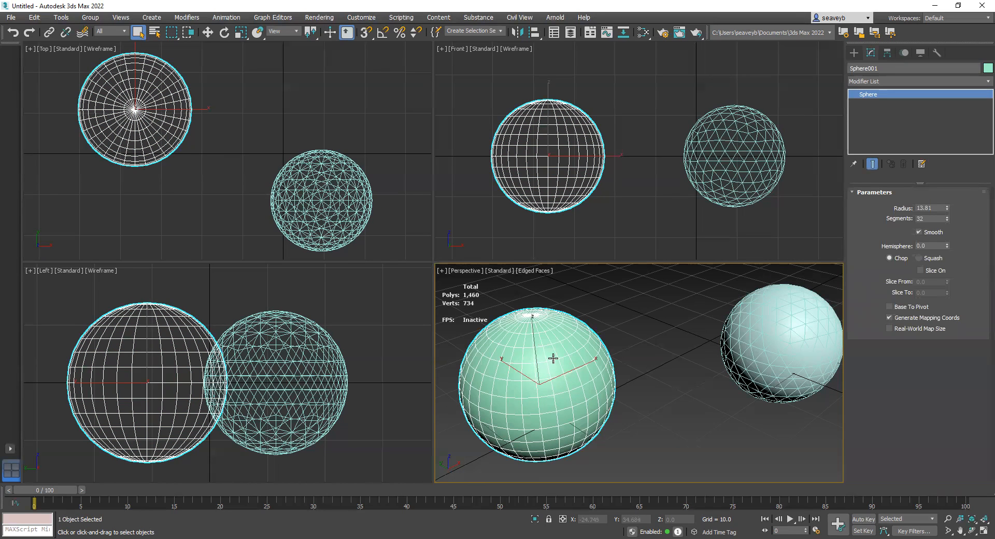
right_click(542, 357)
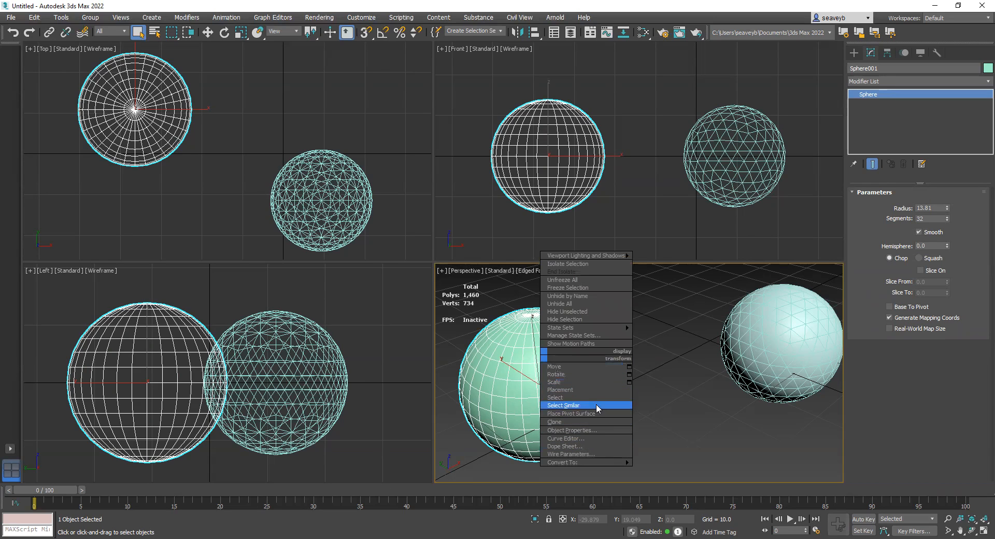
left_click(571, 429)
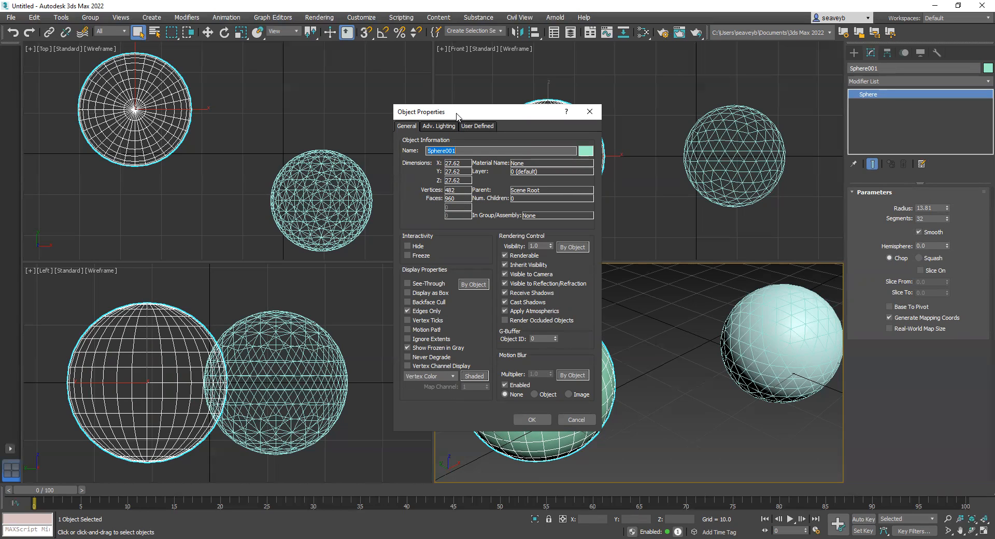
left_click_drag(456, 115, 298, 88)
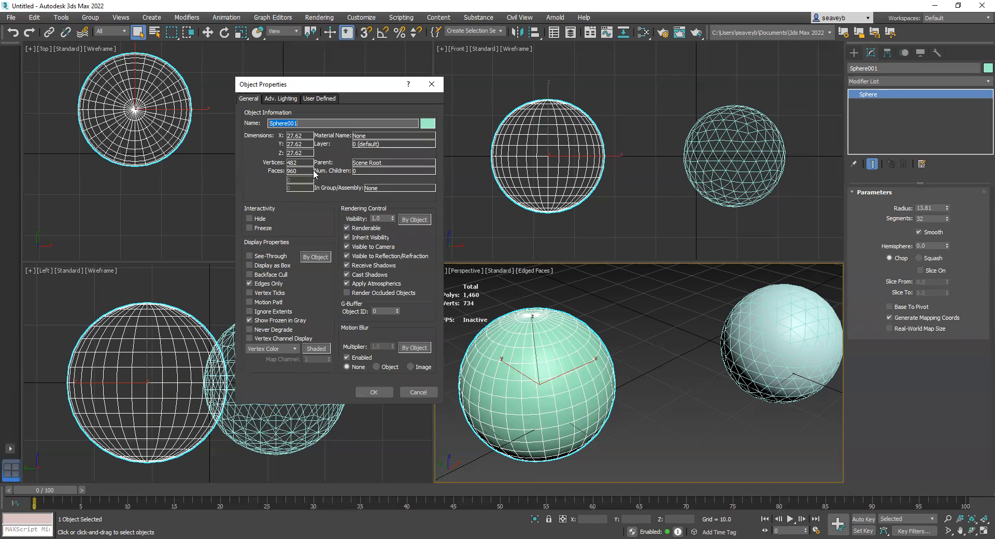
left_click(425, 392)
Check the GeoSphere's vertex and face counts in its Object Properties and hide the viewport statistics.
middle_click_drag(781, 339, 643, 368)
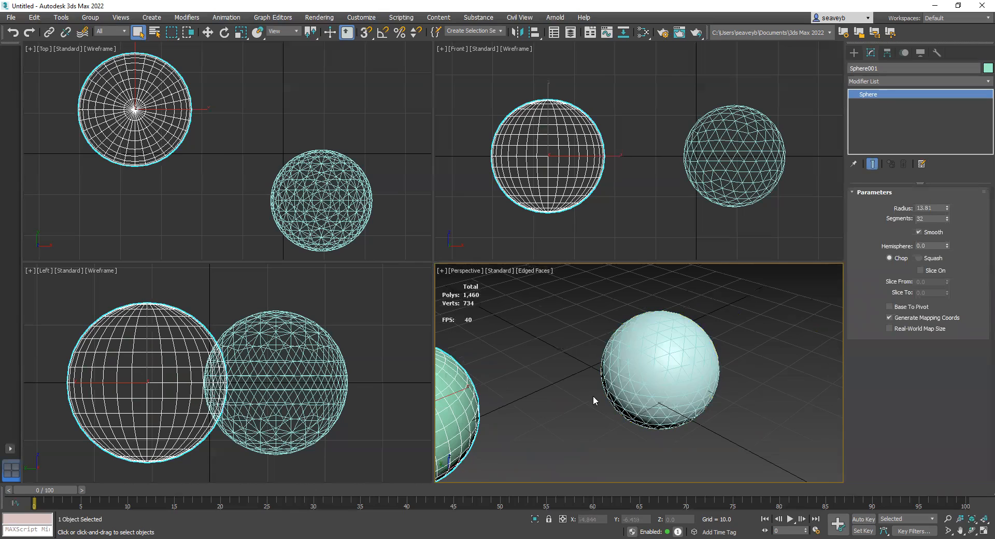
right_click(659, 359)
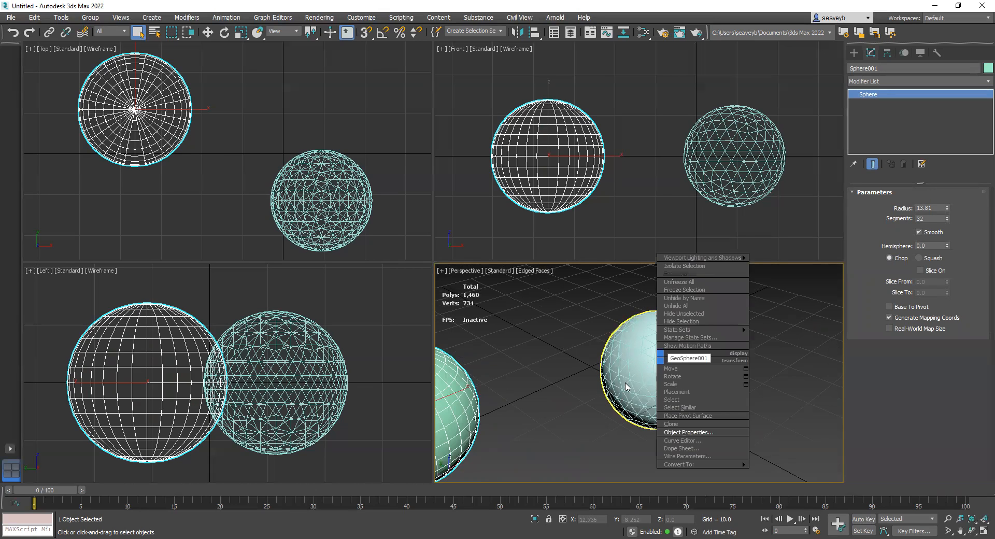
left_click(601, 384)
left_click(659, 368)
right_click(704, 455)
left_click(701, 448)
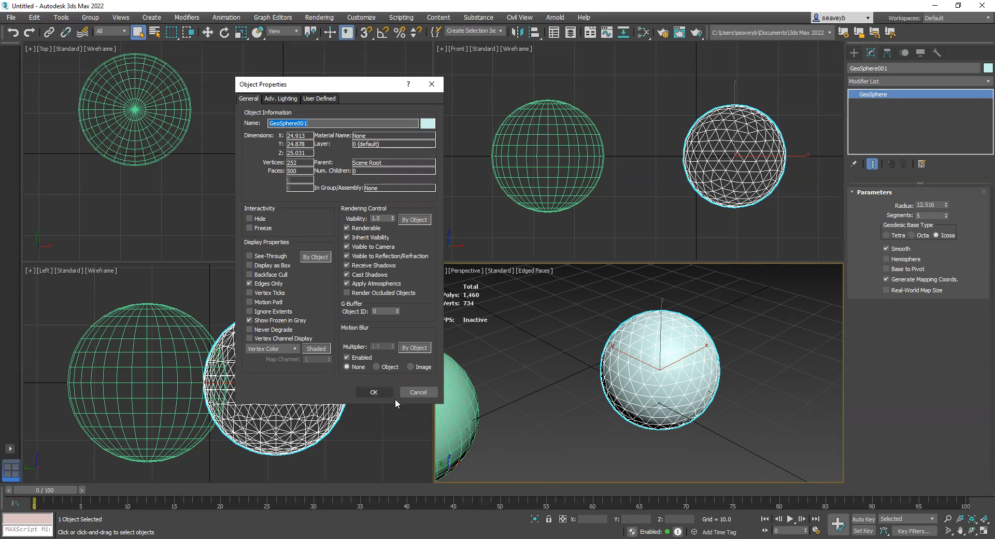
left_click(415, 392)
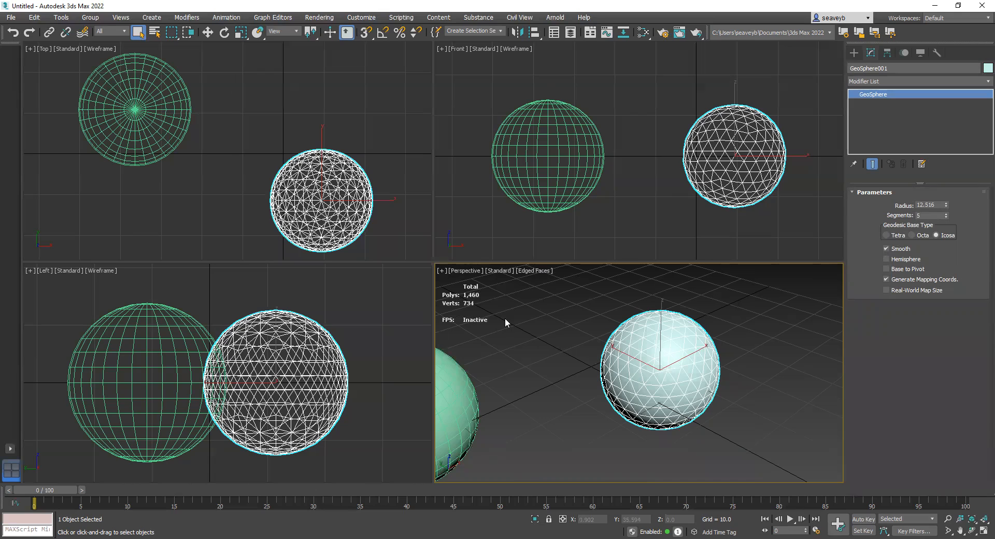
middle_click_drag(514, 384, 620, 361)
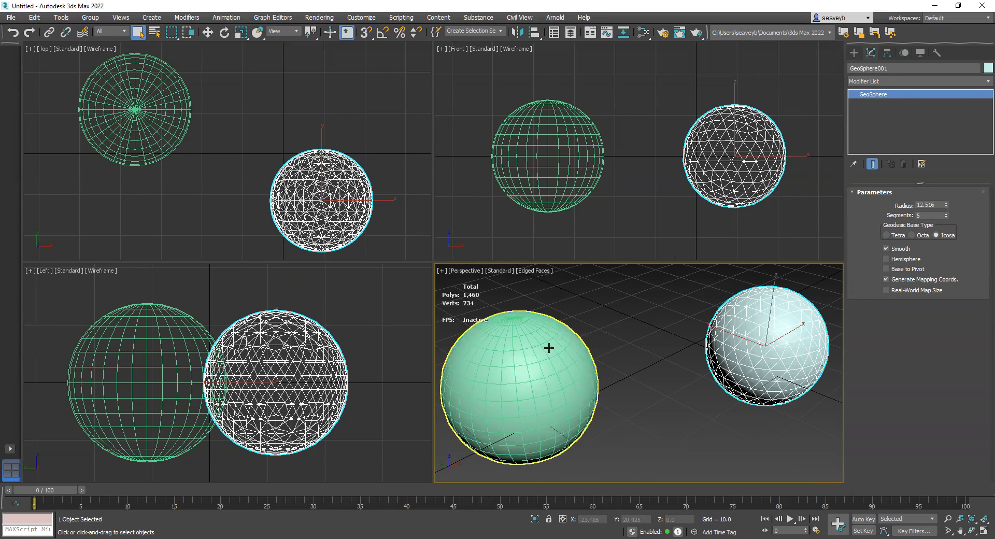
key("7")
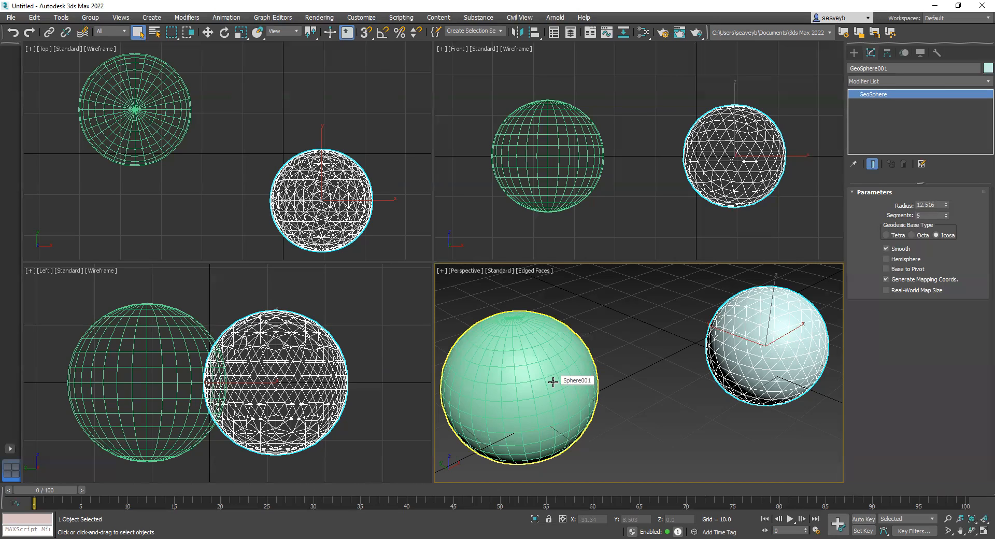
Compare the creation parameters of the GeoSphere and Sphere primitives without creating one, and return to the existing GeoSphere's parameters.
left_click(853, 53)
left_click(962, 135)
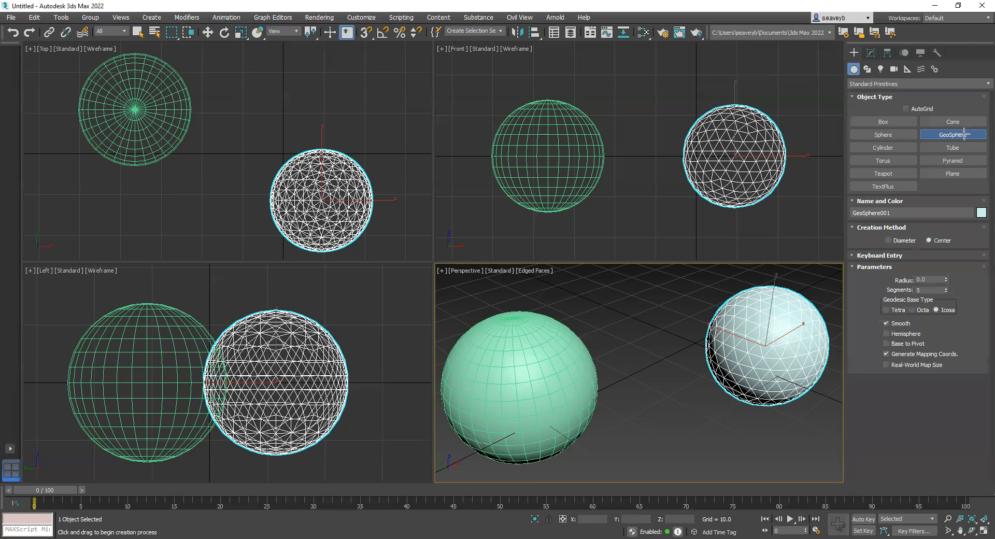
left_click(889, 135)
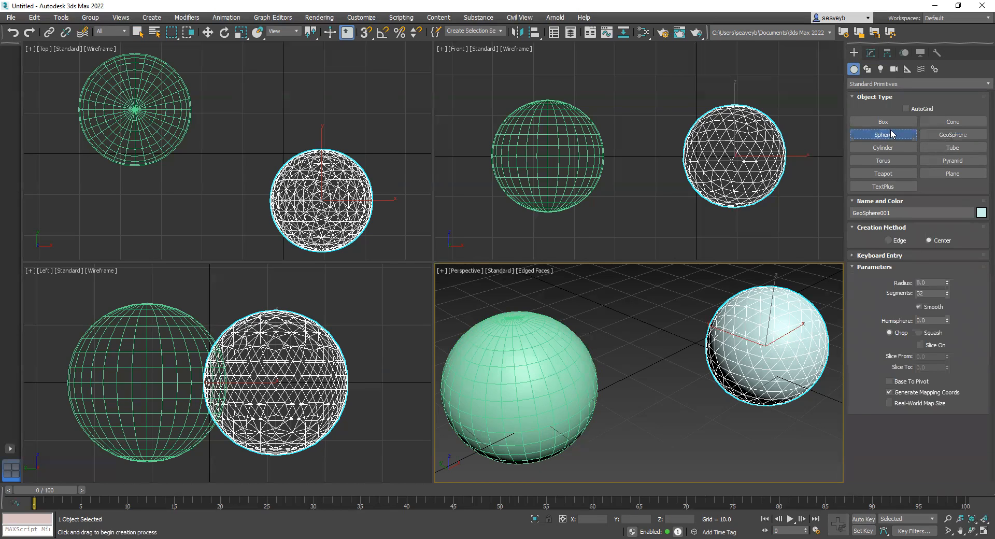
right_click(659, 365)
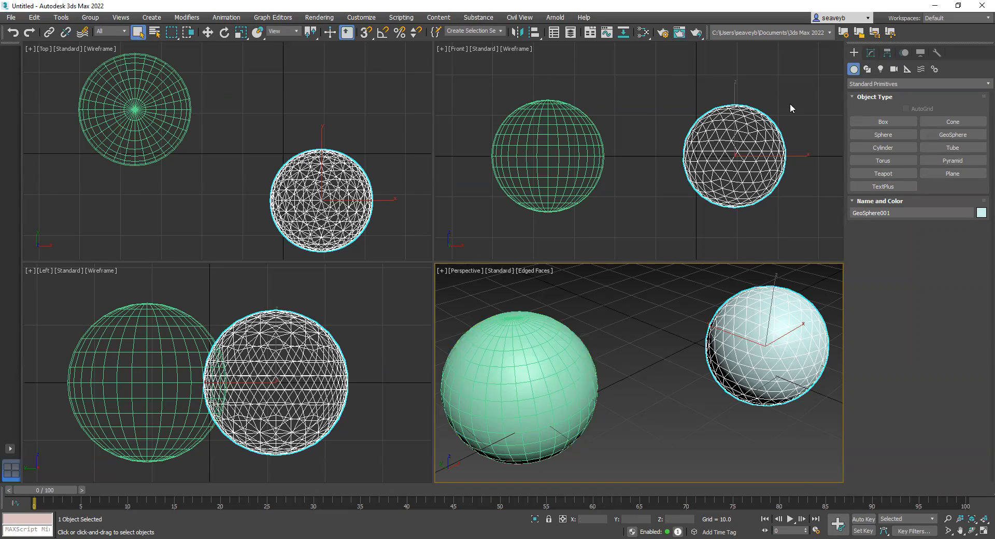
left_click(870, 52)
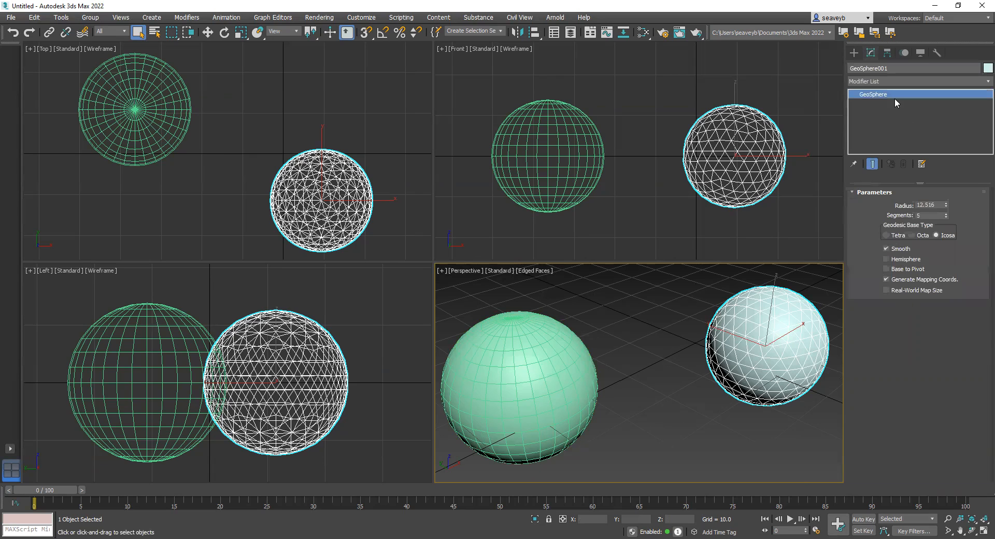
Raise the standard sphere's segments to 69 and inspect its denser mesh up close.
left_click(524, 376)
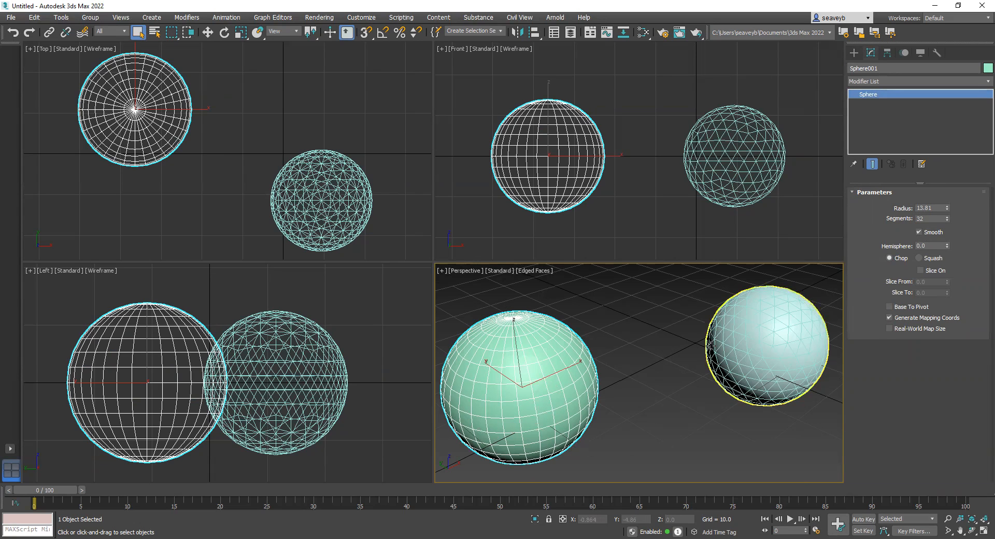
left_click_drag(946, 219, 946, 200)
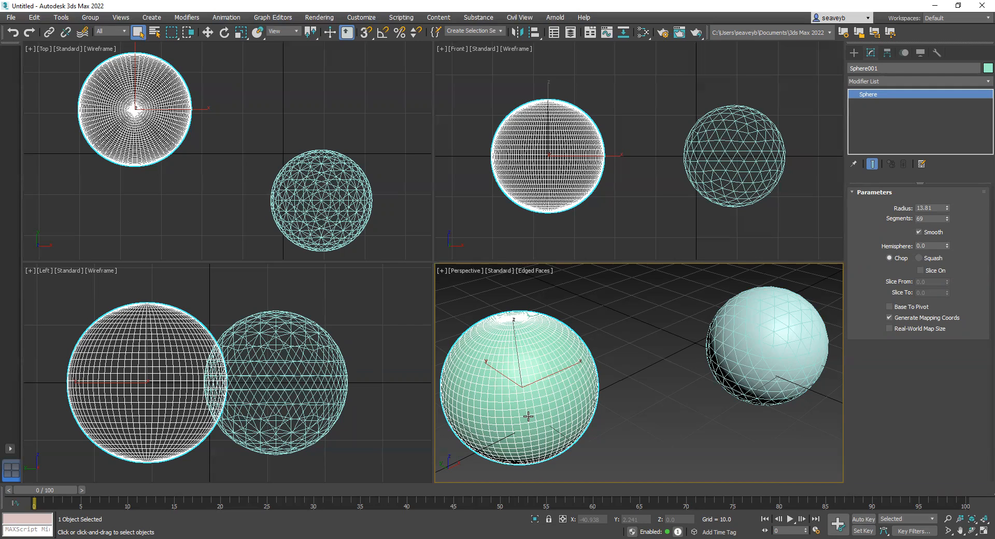
scroll(532, 406, "up", 5)
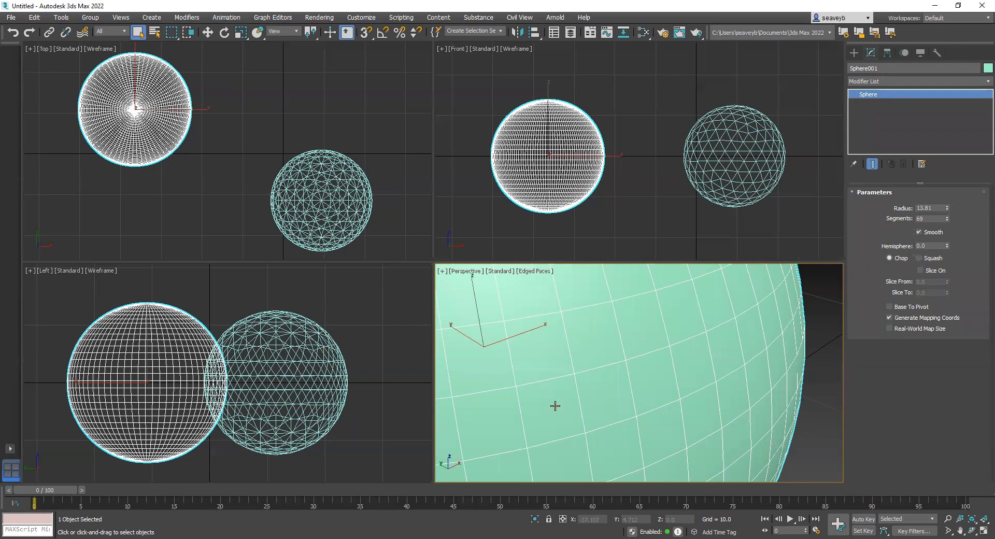
scroll(580, 412, "down", 5)
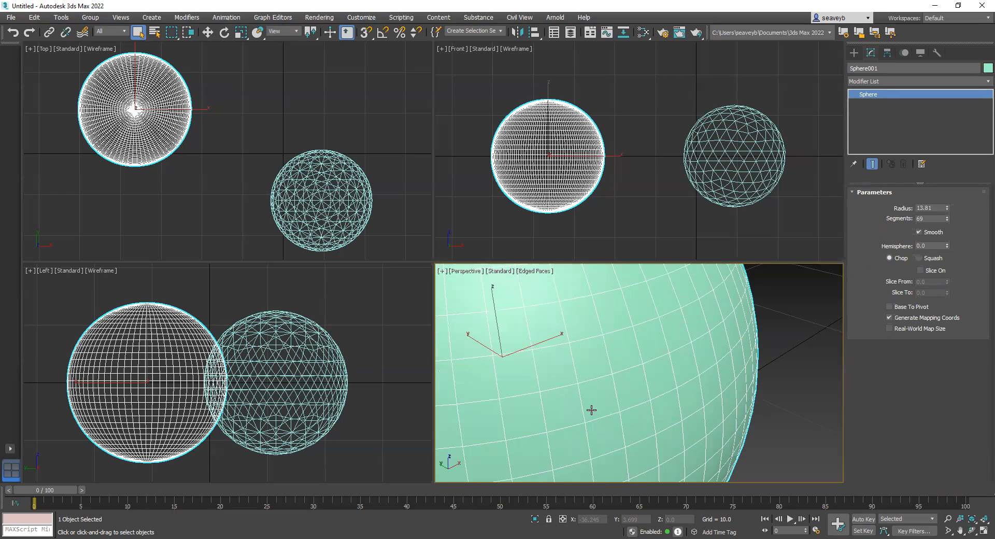
middle_click_drag(583, 429, 598, 418)
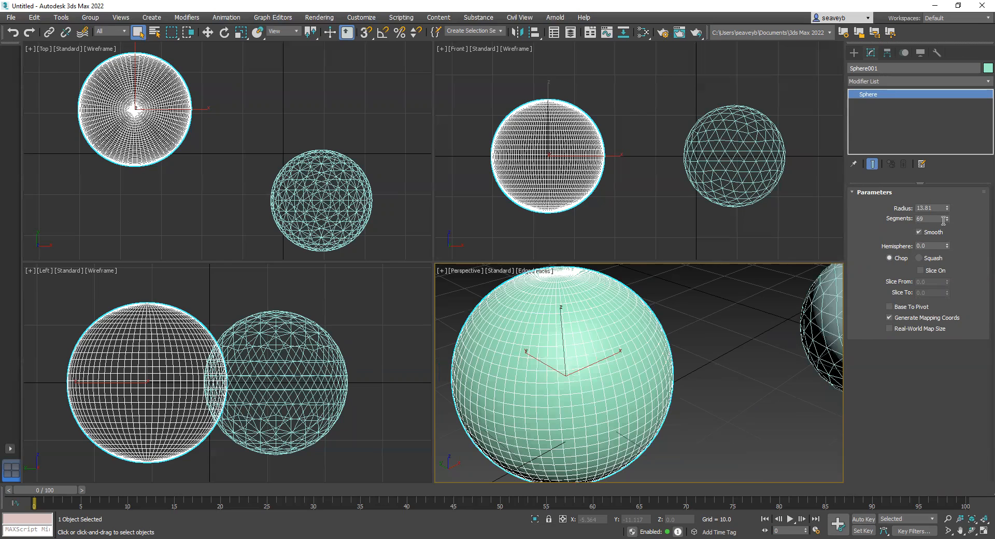
Set the standard sphere's segments to 32.
double_click(933, 218)
type("32")
key("Return")
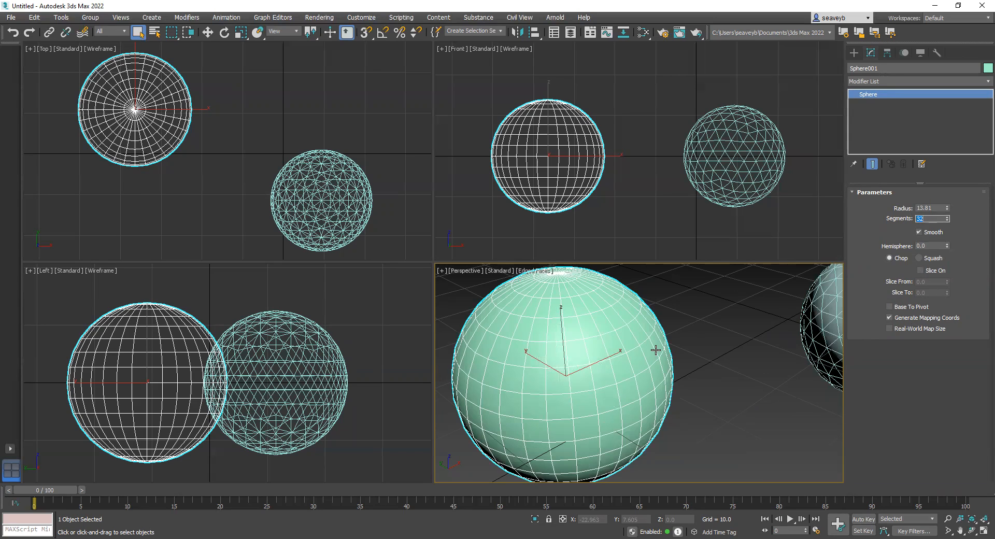
Toggle edged faces and wireframe display in the Perspective view, leaving it in Default Shading without edges.
mouse_move(638, 431)
middle_mouse_down()
mouse_move(646, 418)
mouse_move(647, 431)
middle_mouse_up()
key("F4")
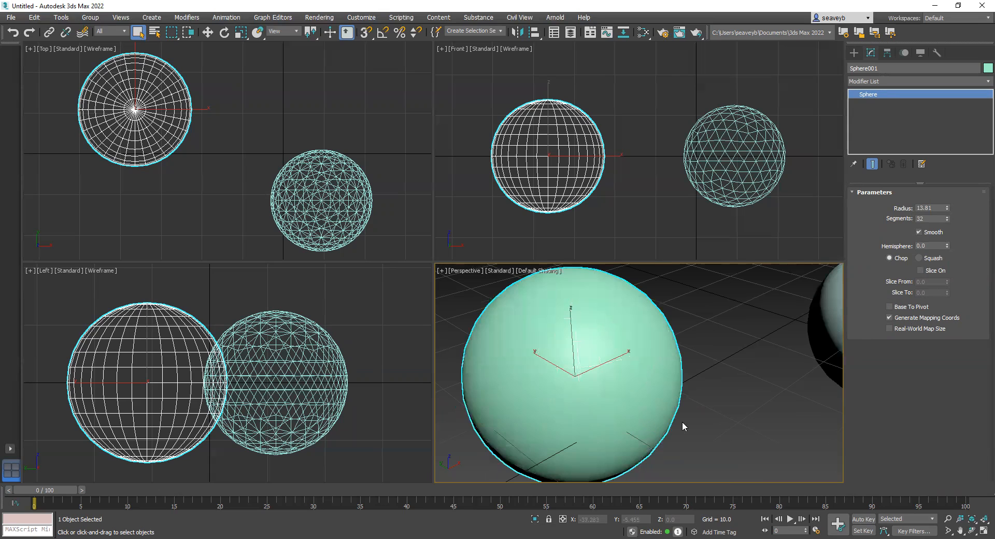
key("F4")
key("F4")
key("F3")
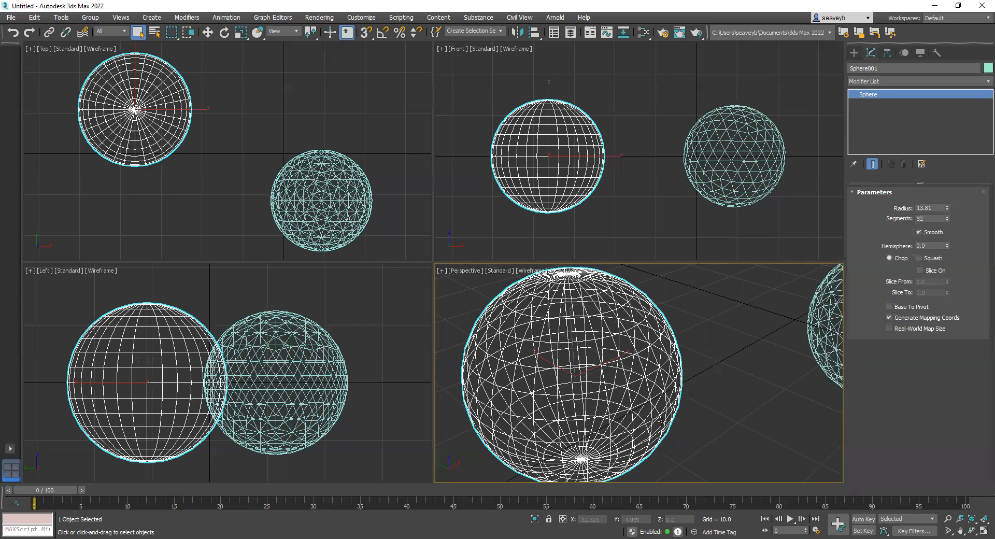
key("F3")
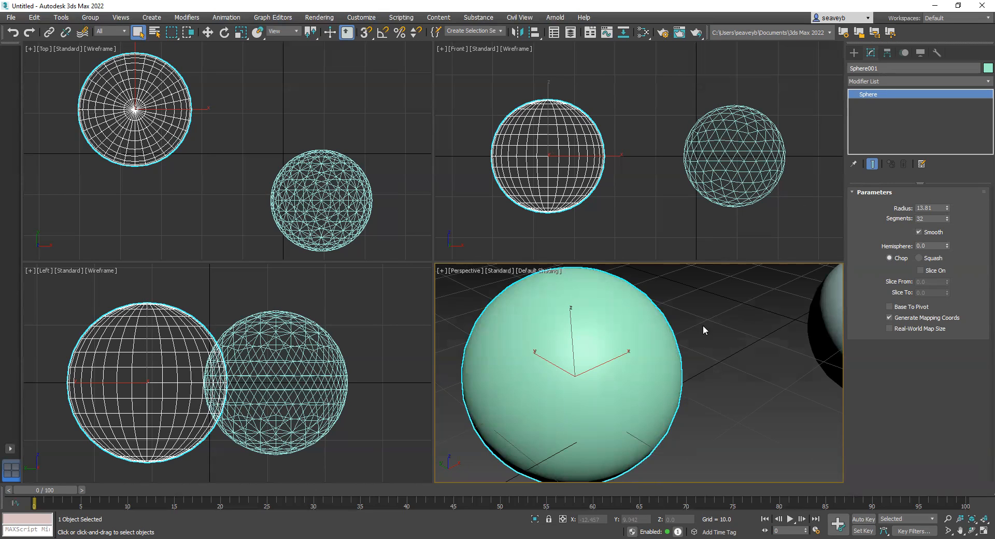
mouse_move(754, 348)
middle_mouse_down()
mouse_move(655, 362)
mouse_move(701, 340)
mouse_move(774, 348)
middle_mouse_up()
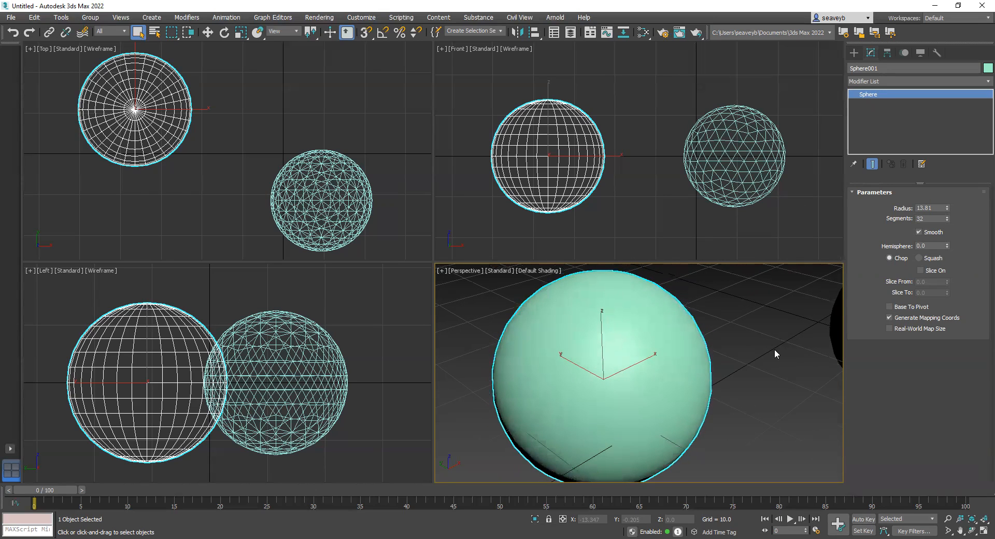
Create a cylinder in an empty area of the Perspective view, with radius about 1.77 and height about 5.68.
left_click(854, 52)
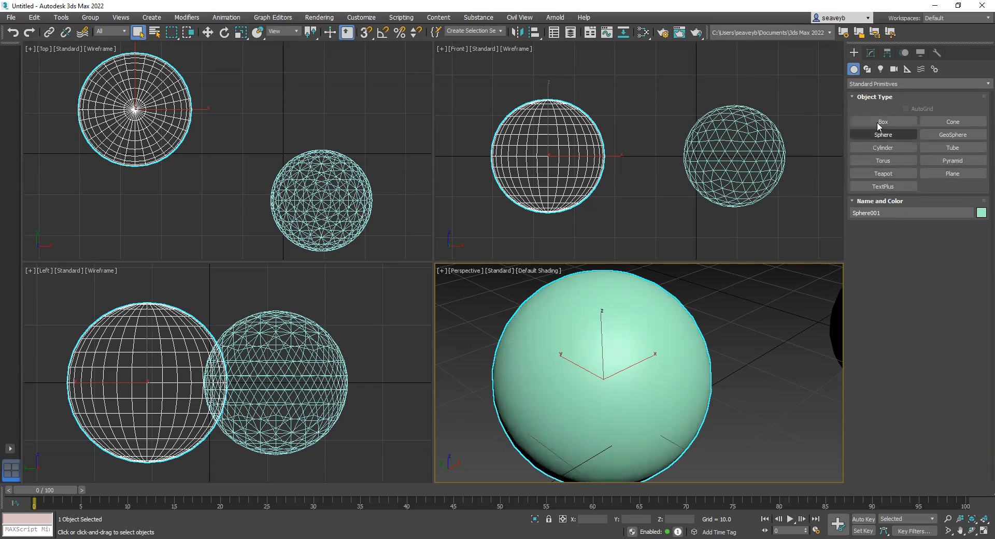
left_click(884, 147)
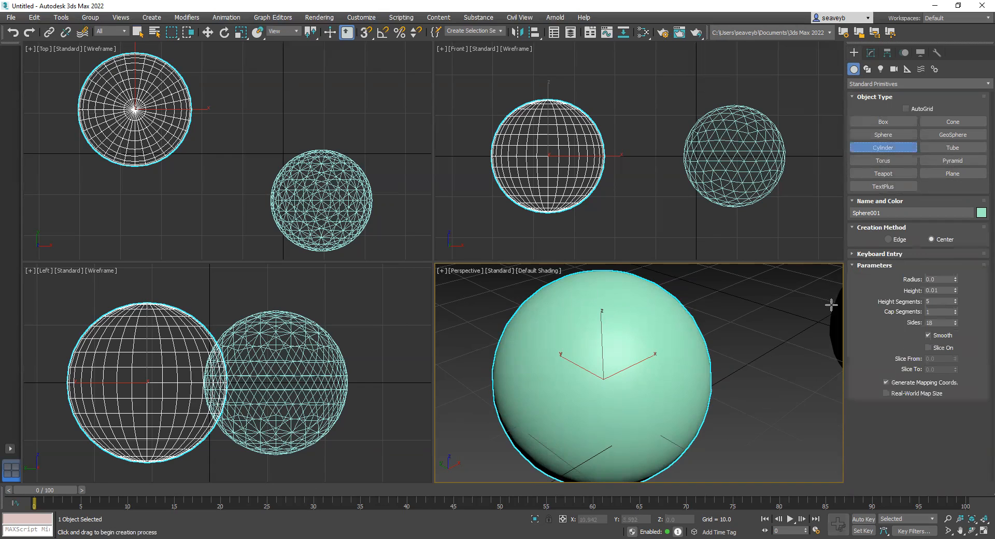
middle_click_drag(786, 402, 625, 285)
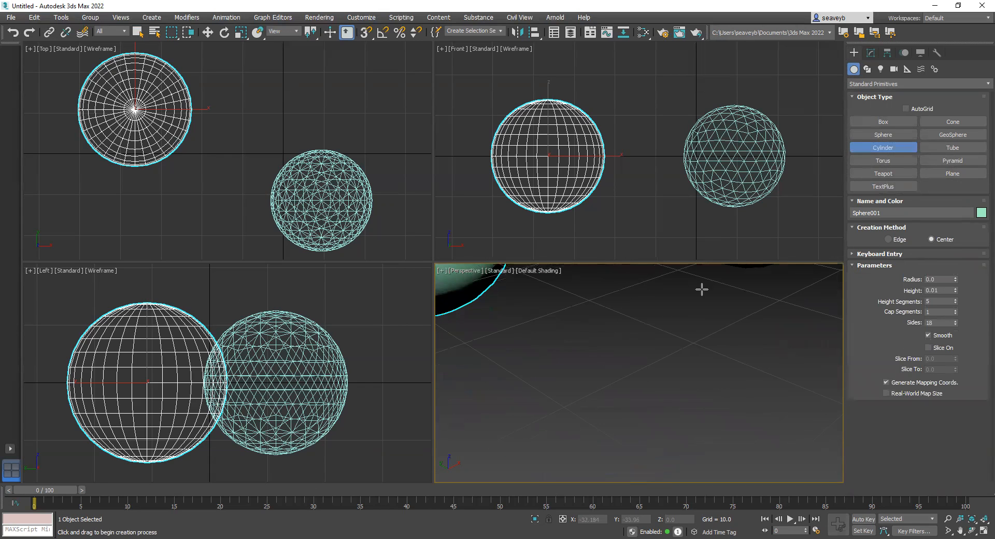
left_click_drag(627, 400, 647, 411)
left_click_drag(651, 417, 652, 411)
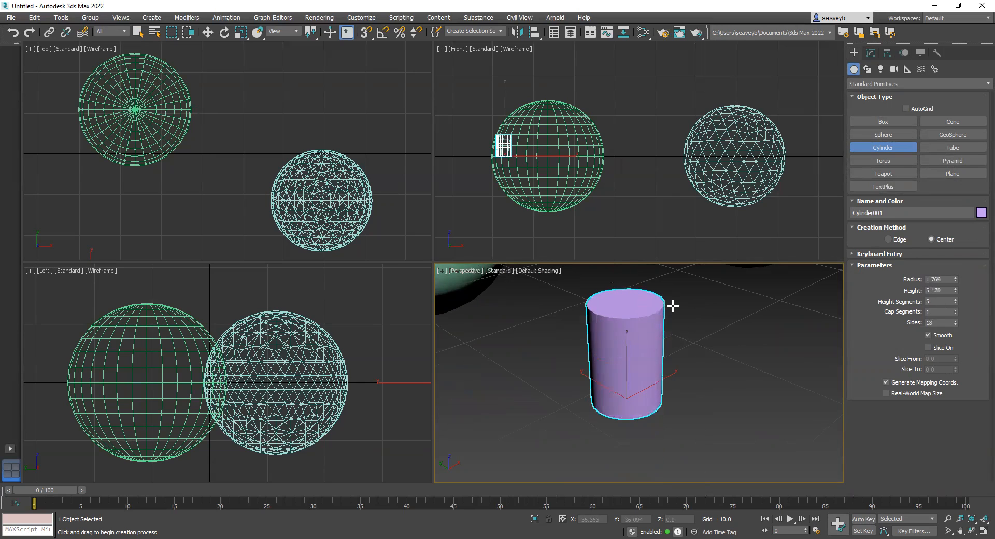
left_click(631, 295)
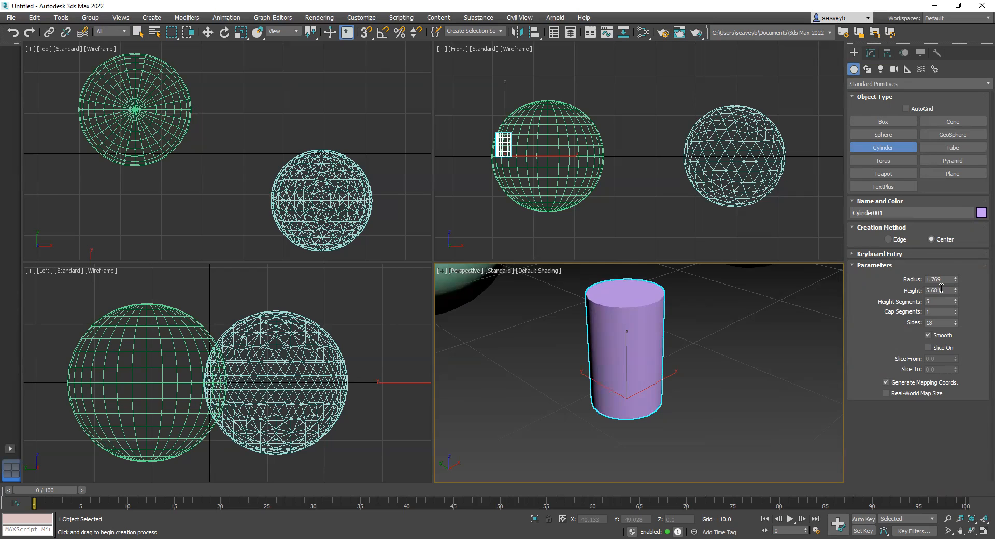
Create a second cylinder beside the first, with radius about 2.0 and height about 5.03, and end cylinder creation.
middle_click_drag(715, 366, 644, 381)
left_click_drag(713, 379, 745, 389)
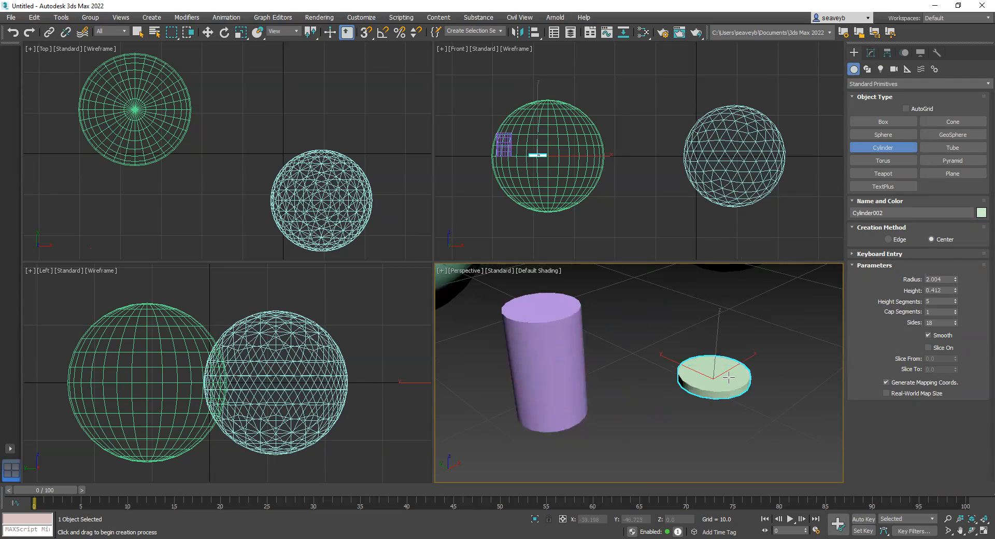
left_click(738, 324)
right_click(660, 369)
Compare the creation options with the editable parameters of the existing objects by selecting both cylinders and the sphere, finishing on the second cylinder.
left_click(543, 351)
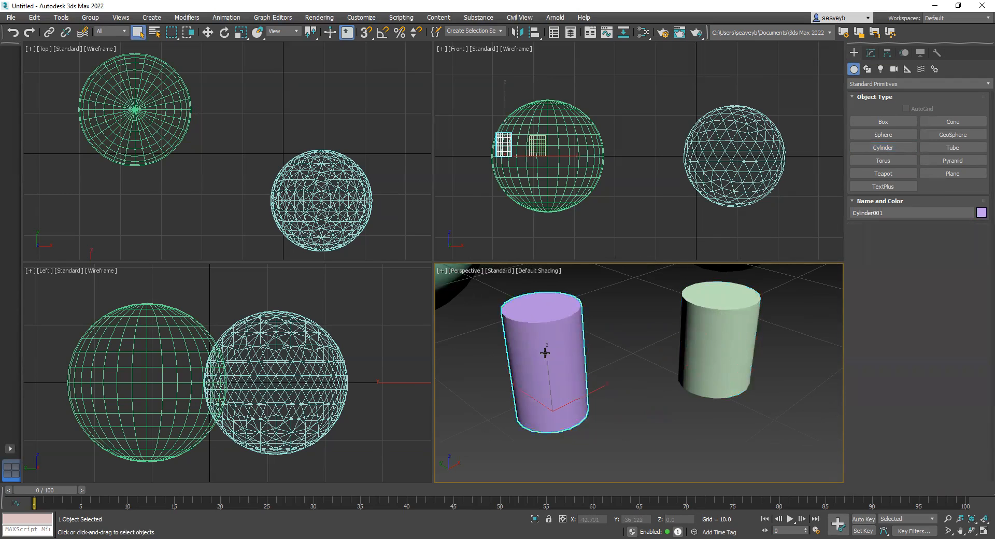
left_click(870, 52)
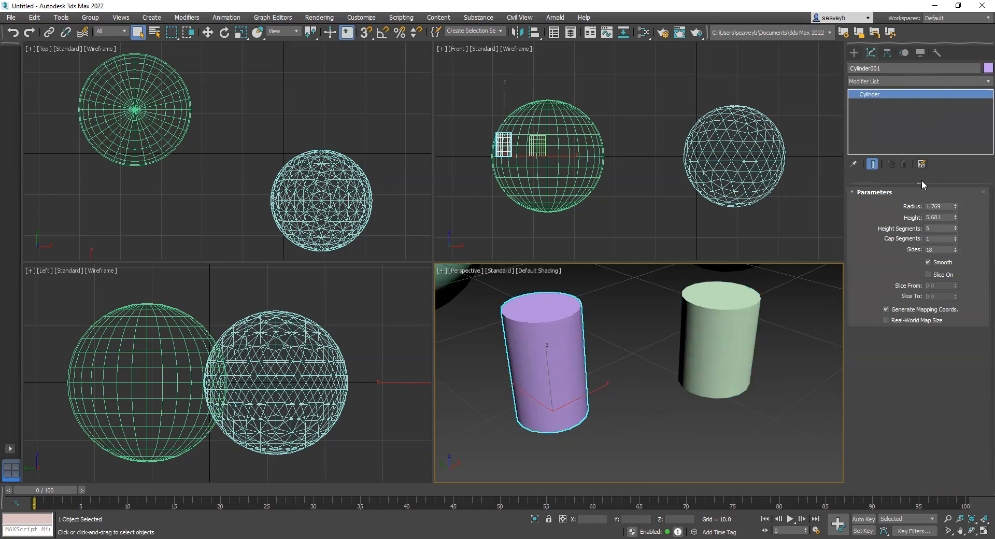
left_click(854, 53)
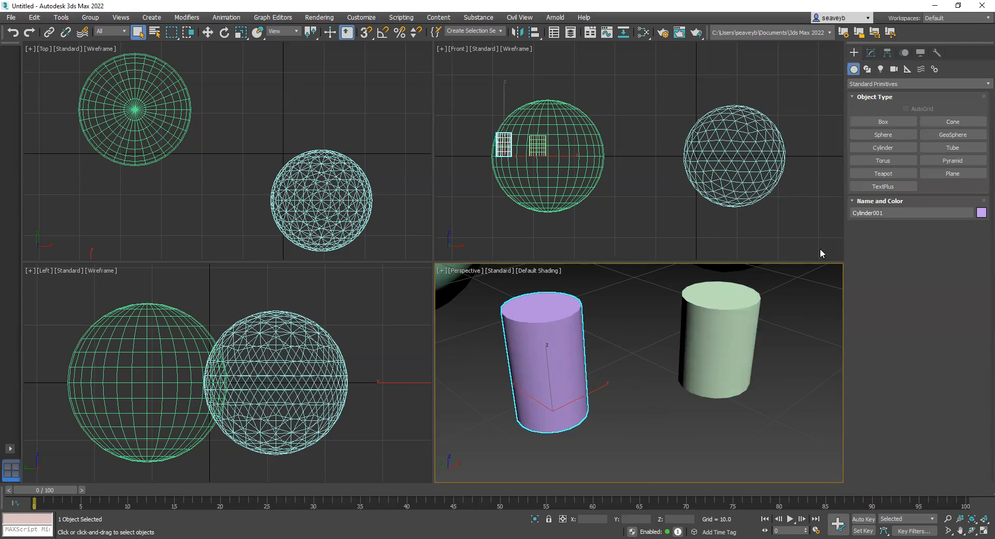
left_click(715, 332)
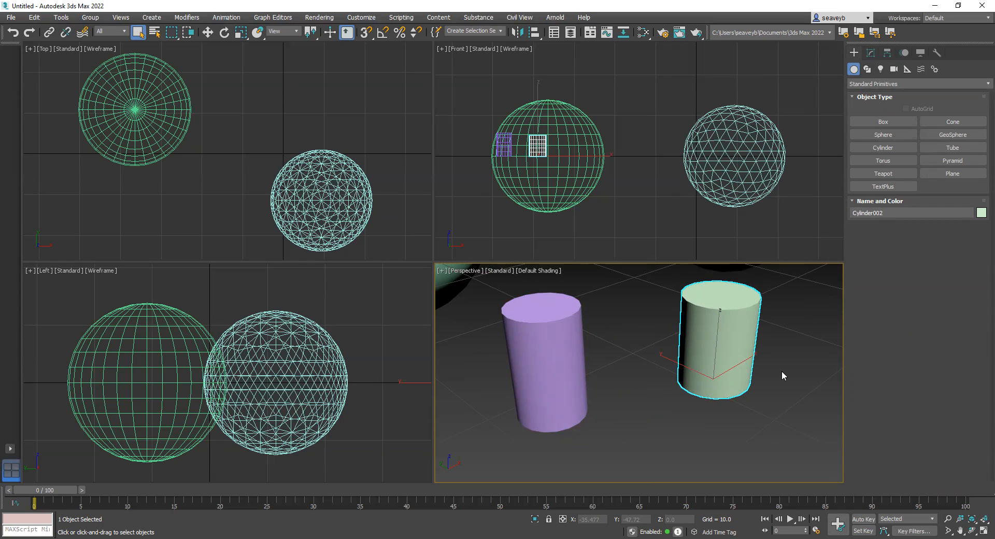
left_click(548, 375)
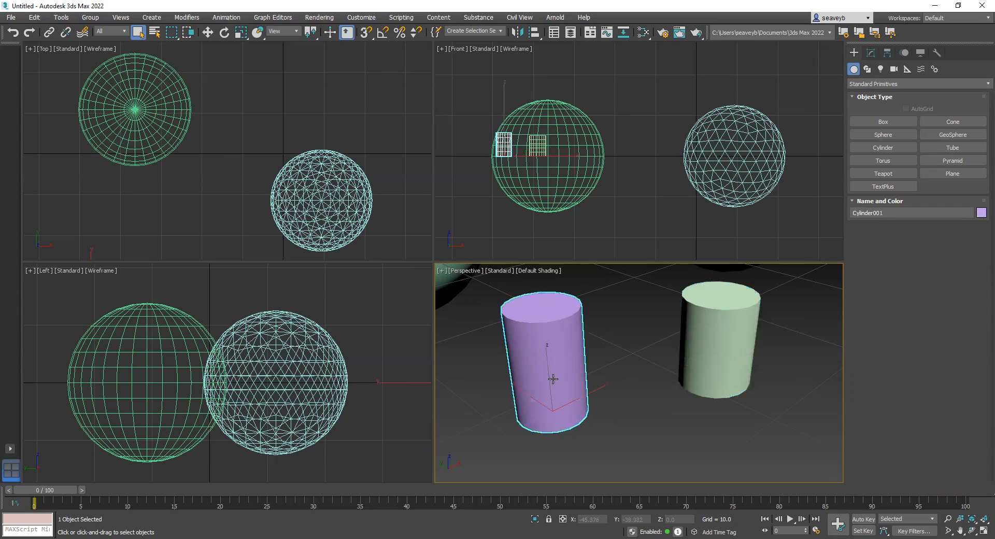
left_click(445, 286)
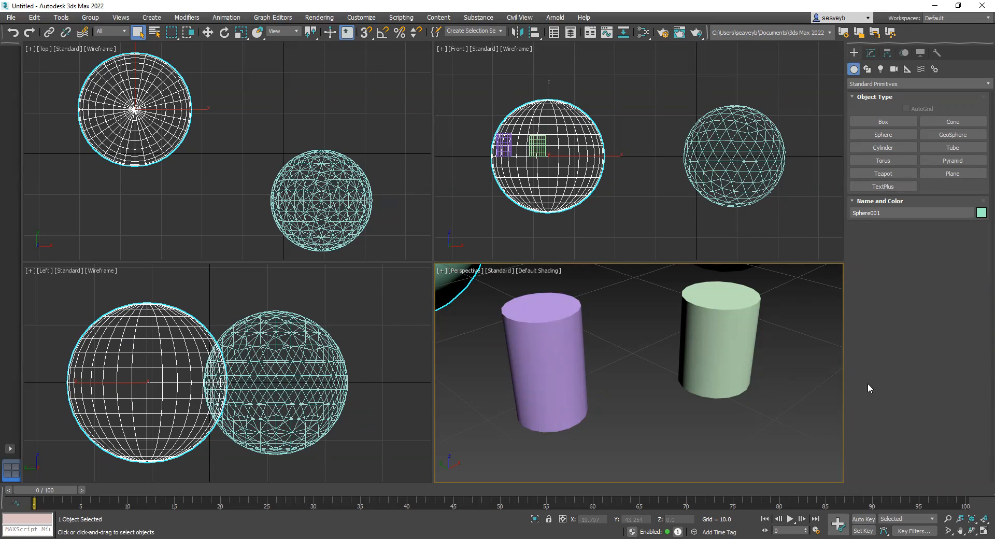
left_click(870, 54)
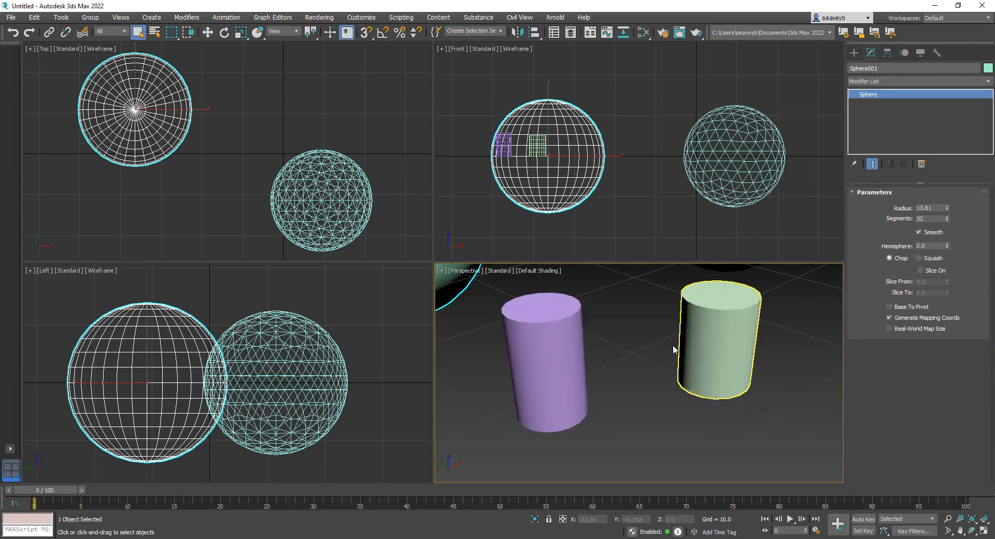
left_click(703, 349)
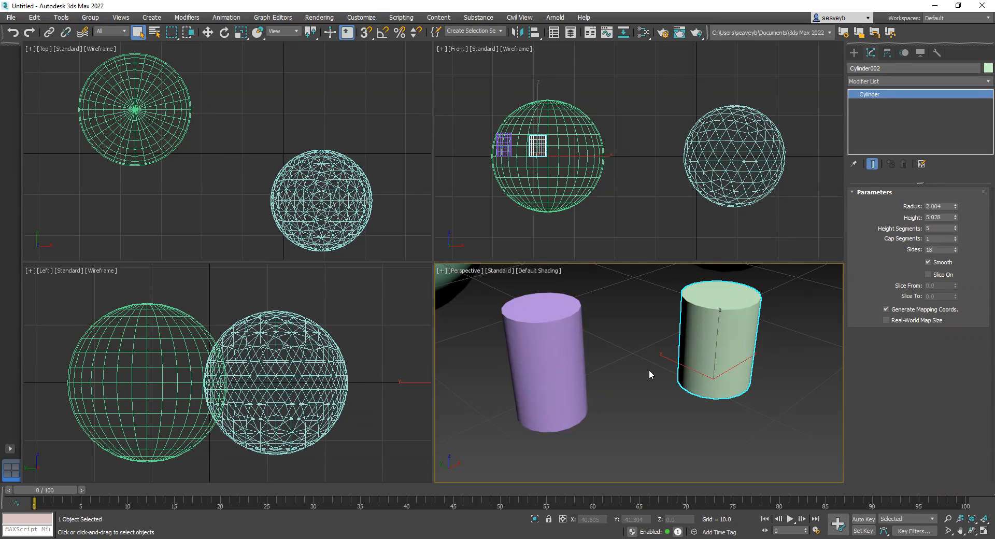
Browse the modifiers available for the second cylinder without applying any.
middle_click_drag(581, 359, 871, 466)
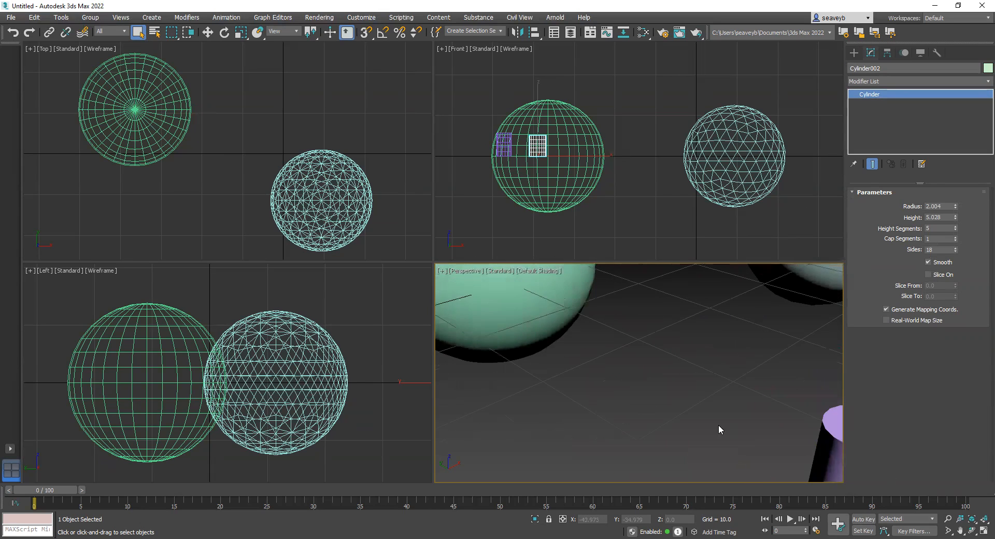
scroll(648, 405, "down", 7)
scroll(637, 400, "up", 5)
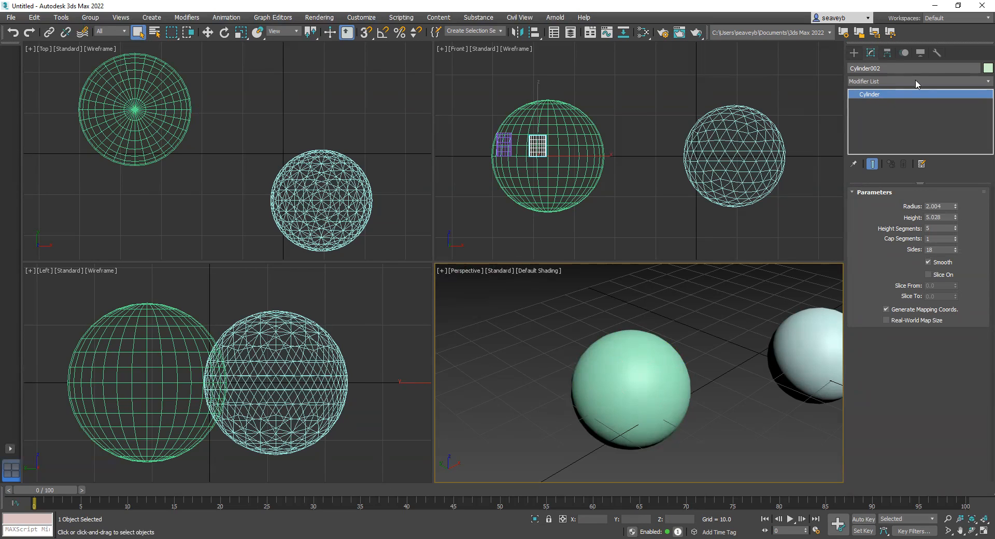
left_click(980, 81)
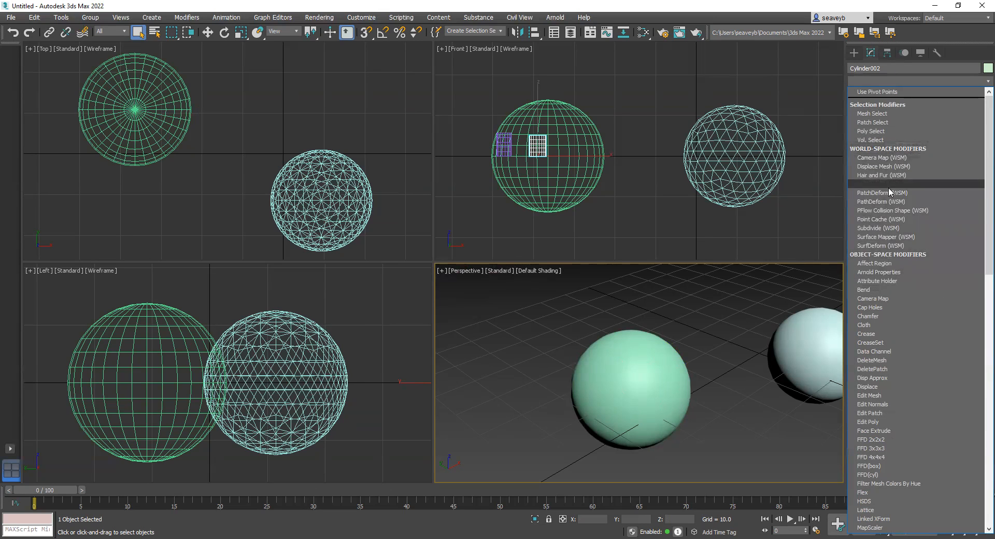
scroll(884, 223, "down", 3)
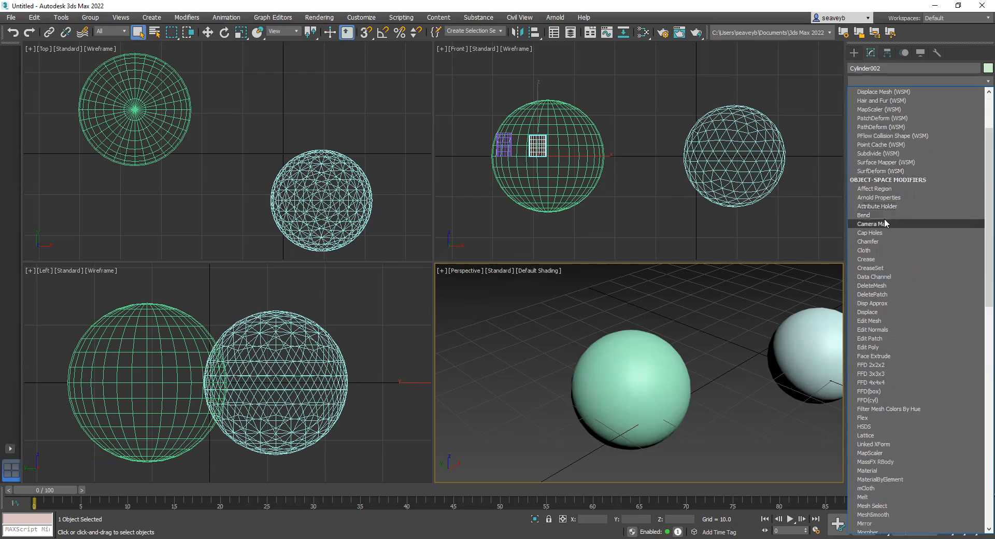
scroll(871, 156, "down", 3)
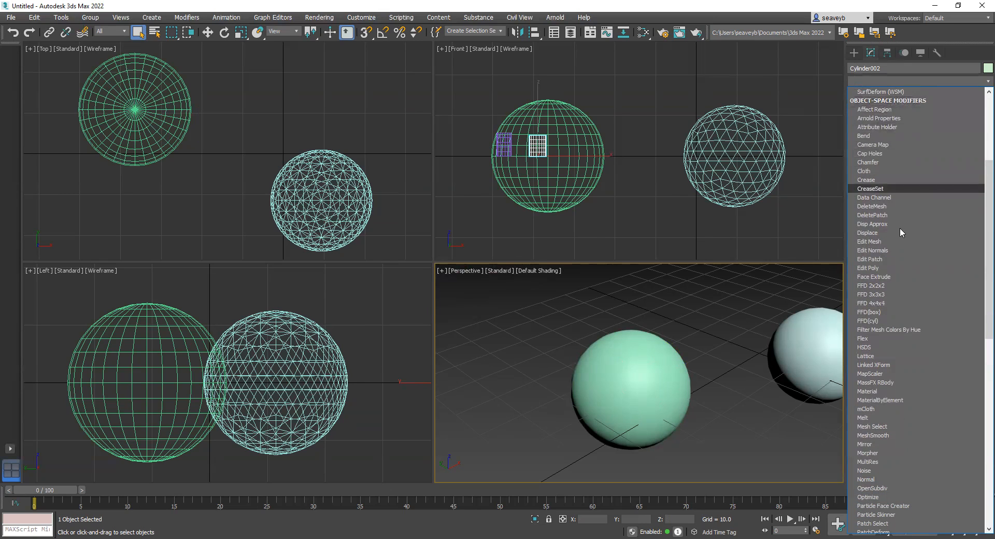
scroll(911, 342, "down", 5)
scroll(919, 375, "down", 12)
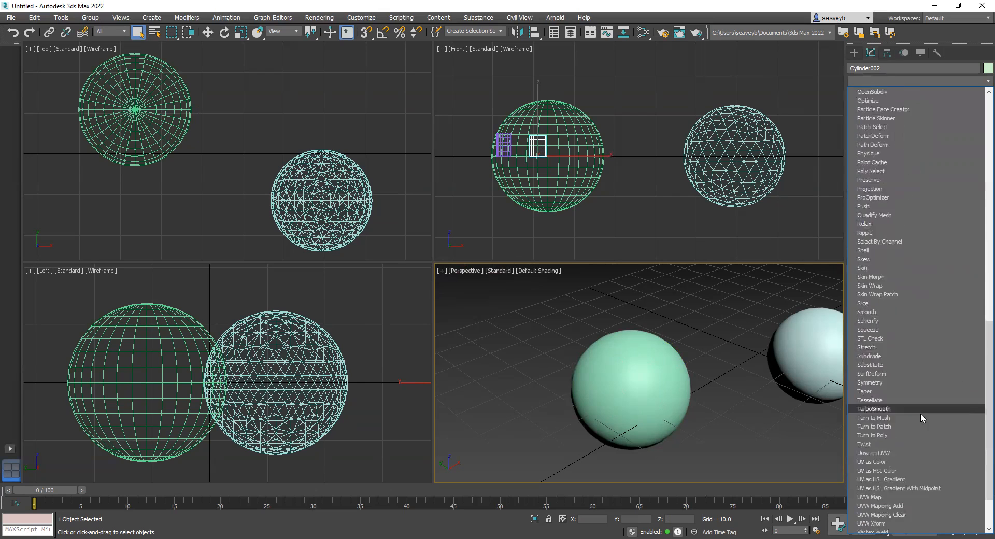
scroll(902, 414, "up", 4)
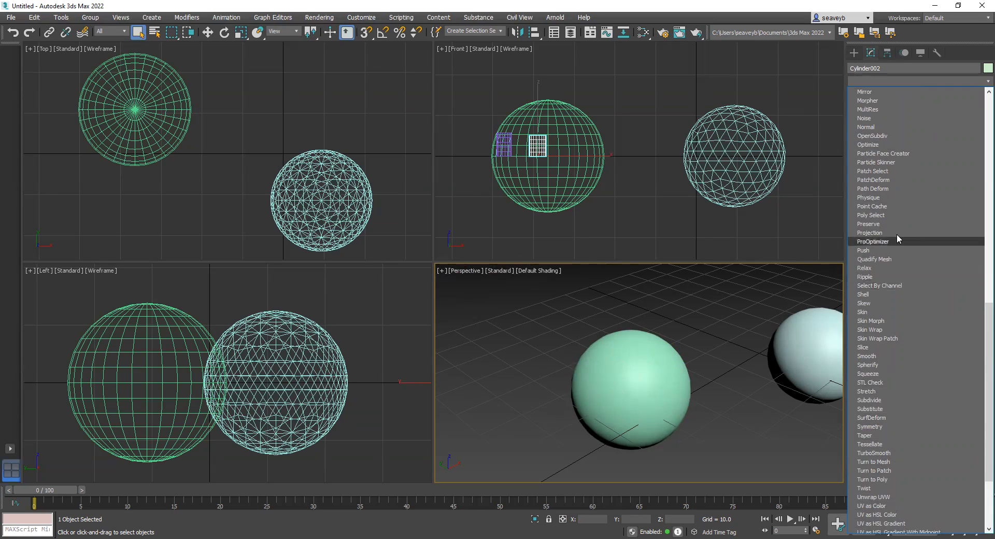
scroll(908, 283, "up", 5)
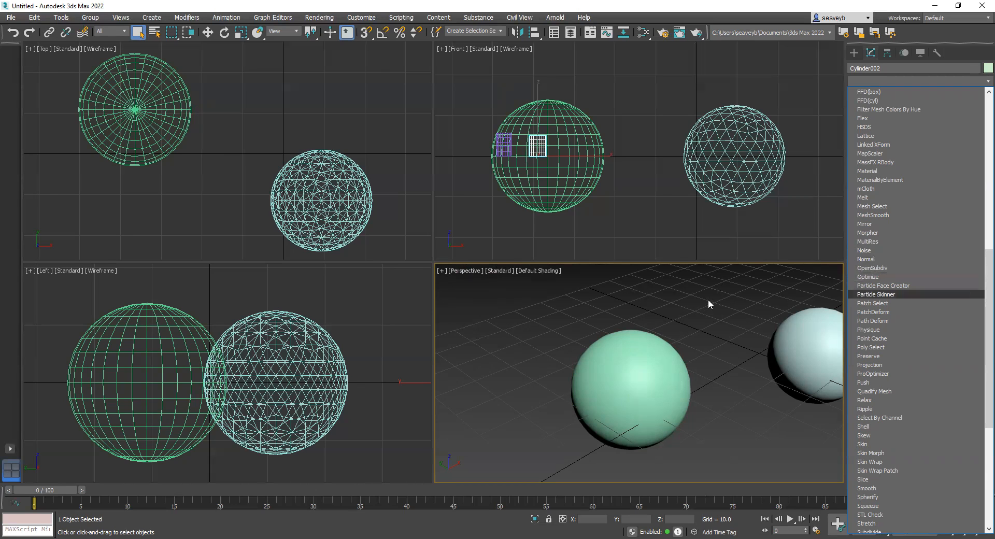
left_click(668, 386)
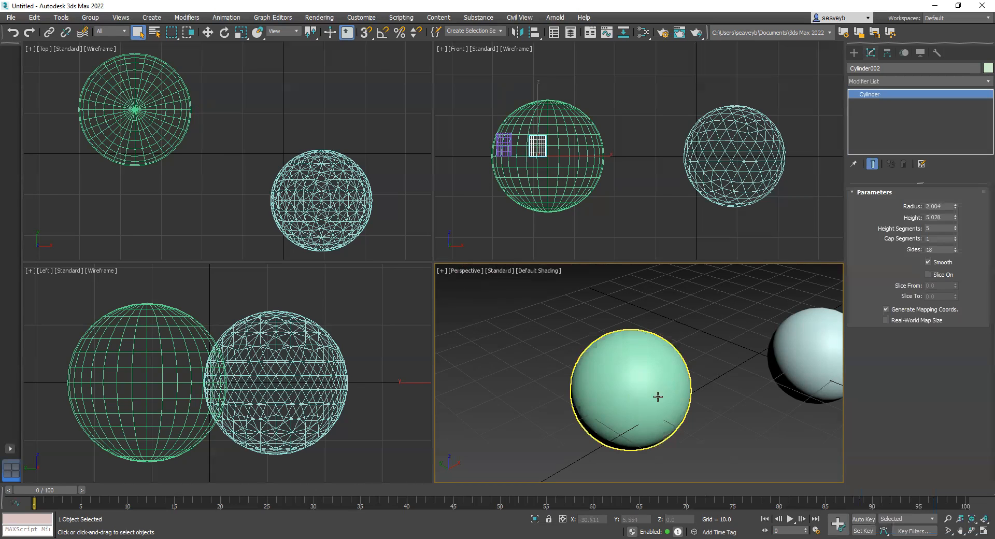
Select the standard sphere and apply a Noise modifier to it.
left_click(640, 376)
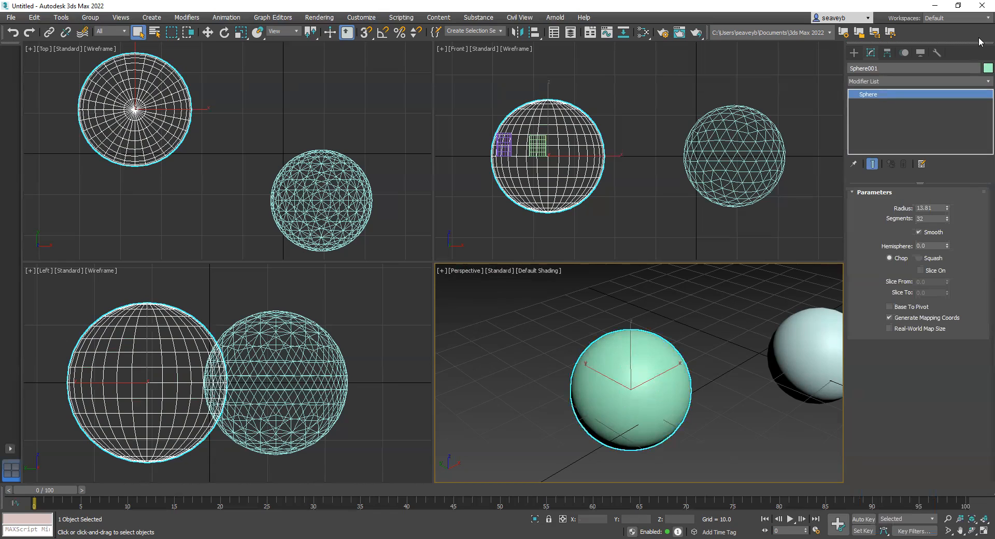
left_click(979, 81)
scroll(979, 351, "down", 15)
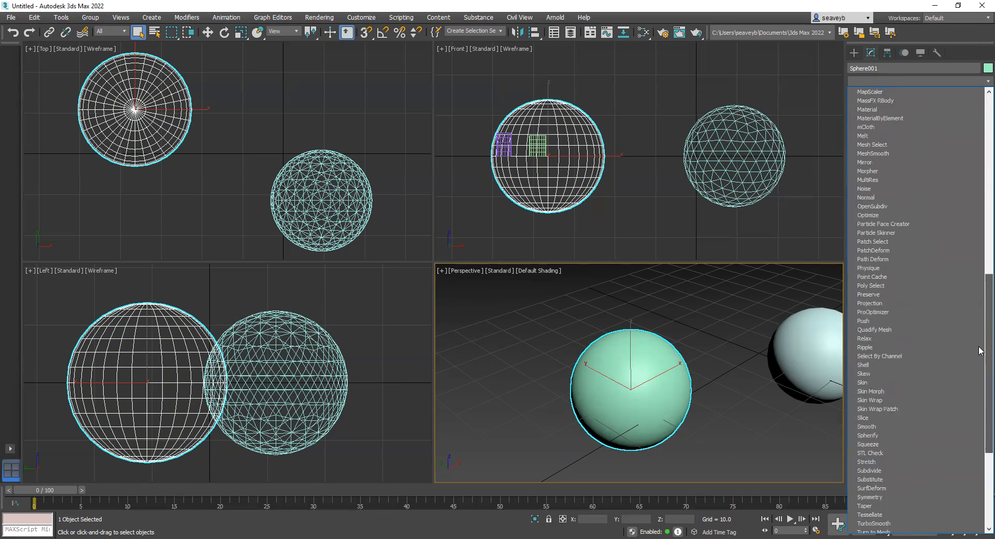
left_click(868, 188)
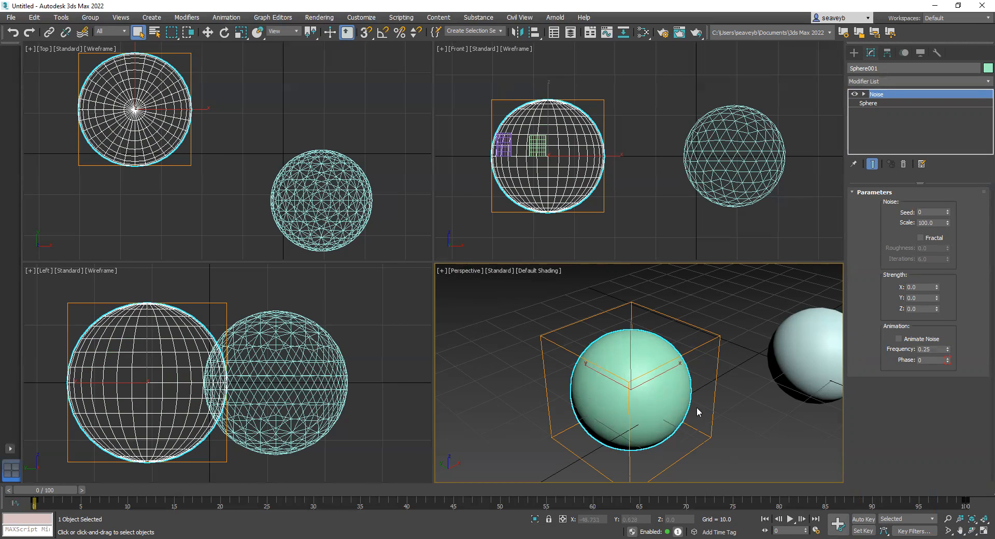
Try moving the Noise modifier's gizmo off the sphere's centre by about -7.24 along X.
left_click(864, 95)
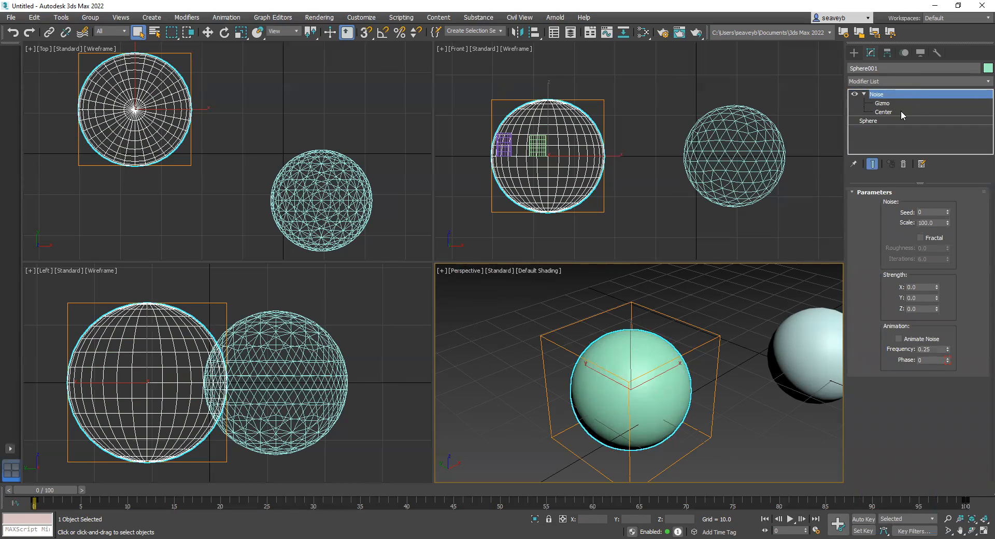
left_click(886, 105)
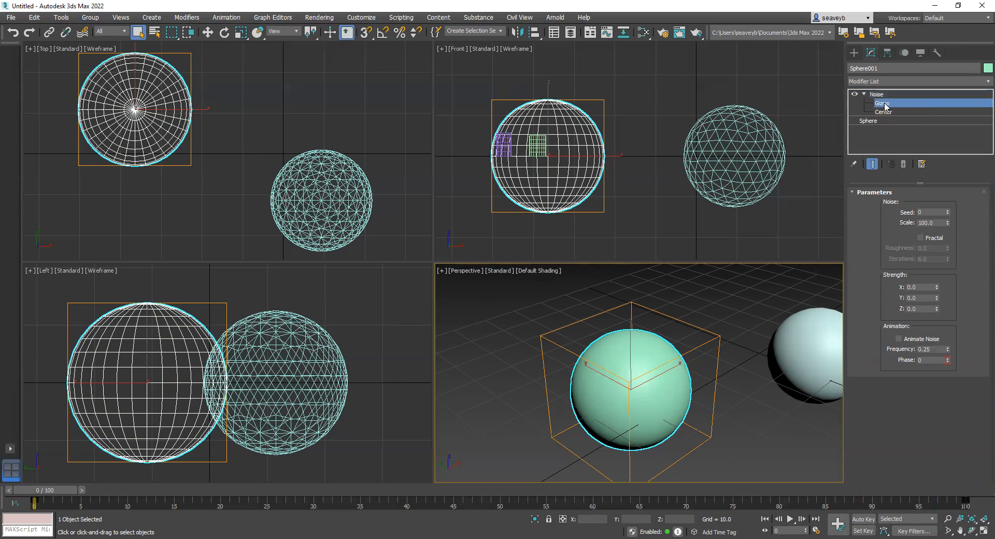
key("w")
mouse_move(662, 375)
left_mouse_down()
mouse_move(793, 307)
mouse_move(676, 367)
left_mouse_up()
left_click_drag(529, 447, 639, 359)
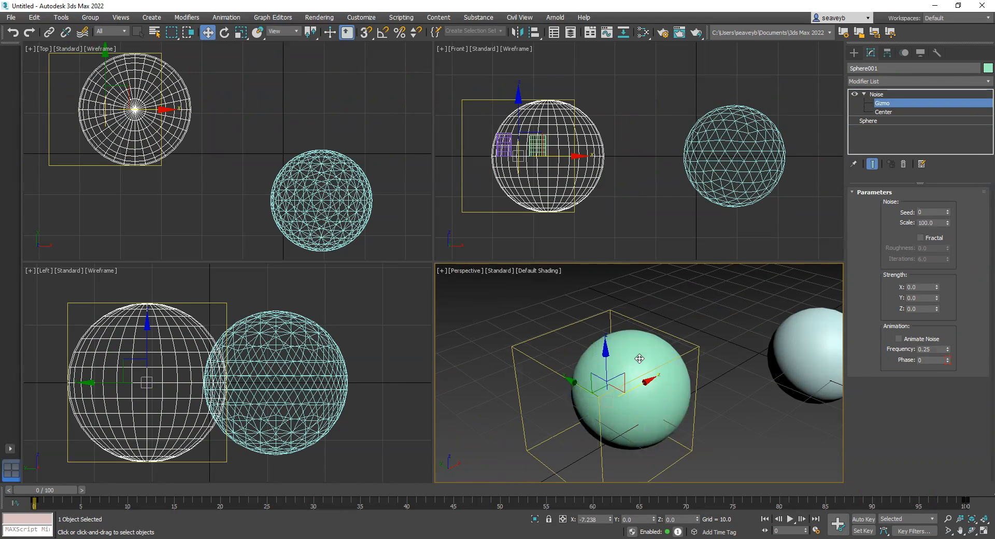
right_click(640, 359)
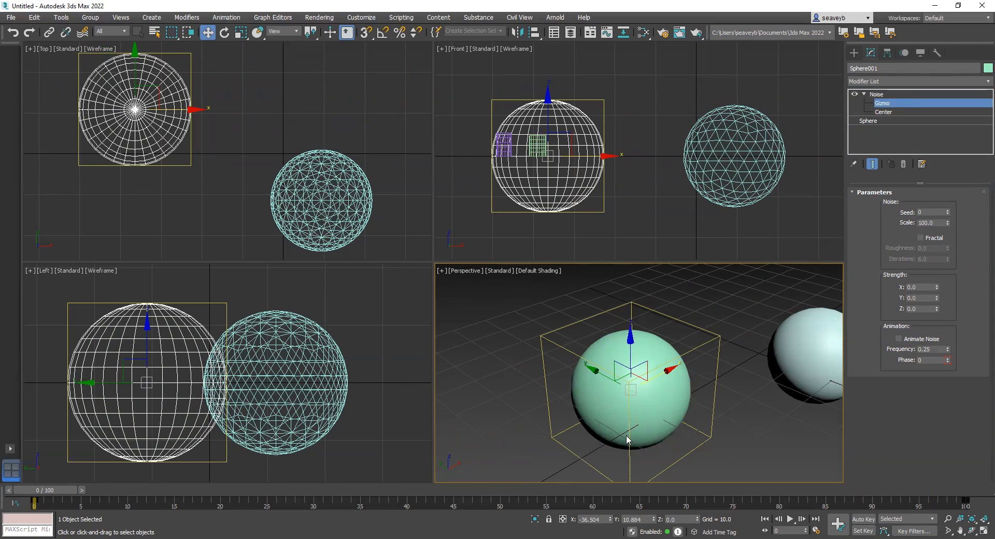
Maximize the Perspective view around the sphere and check the radius in its base parameters.
scroll(663, 411, "up", 3)
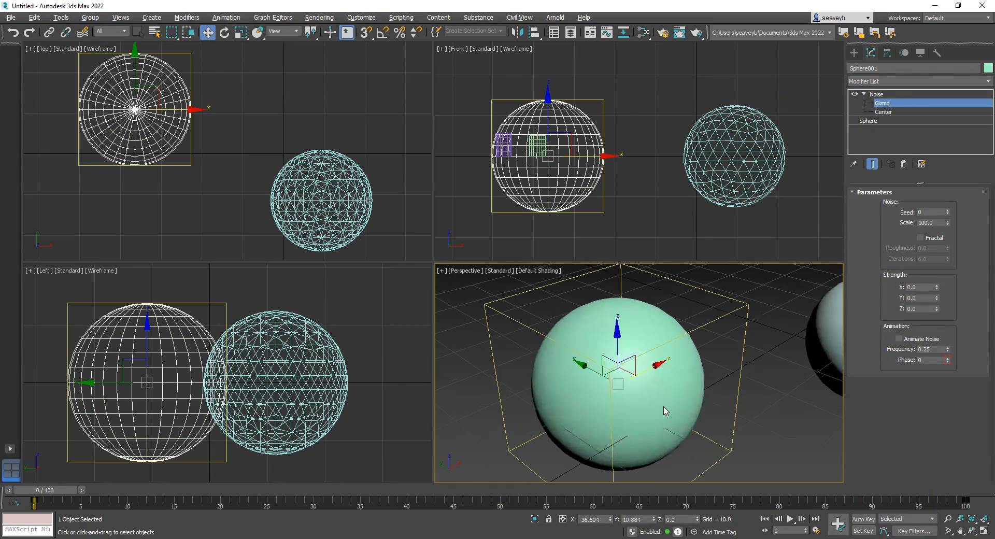
key("alt+w")
scroll(648, 399, "down", 2)
middle_click_drag(657, 369, 658, 381)
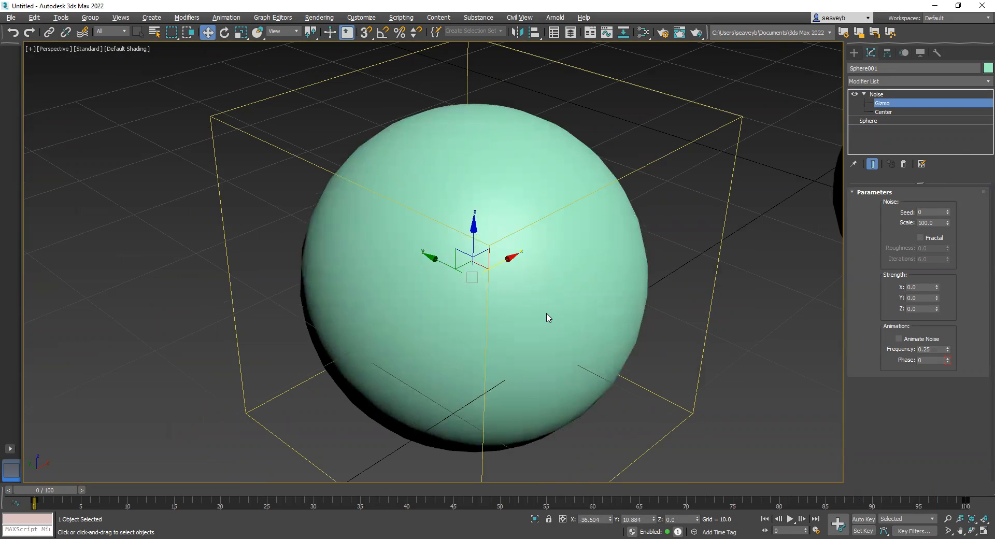
left_click(861, 122)
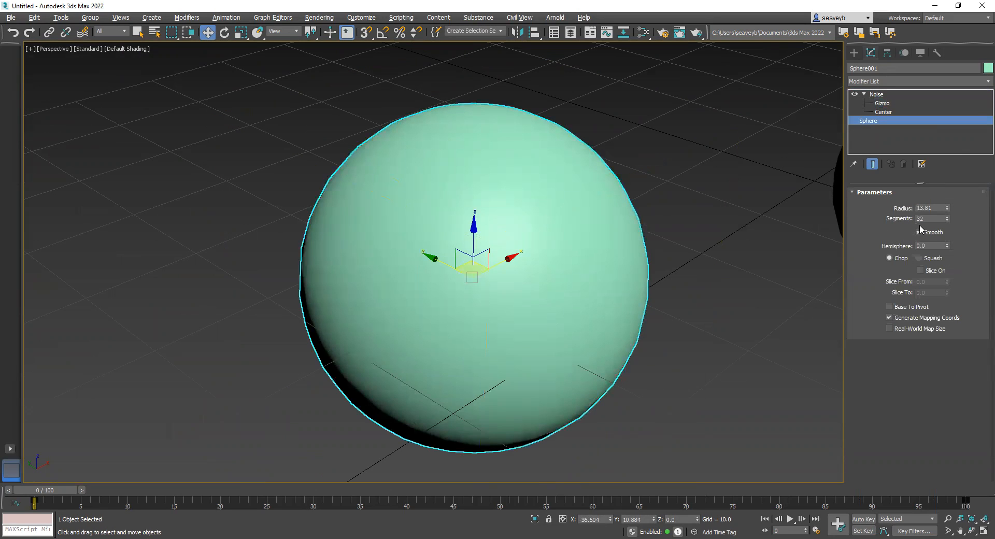
double_click(934, 208)
Set the Noise modifier's strength to 6 in X, Y and Z.
left_click(876, 96)
double_click(924, 287)
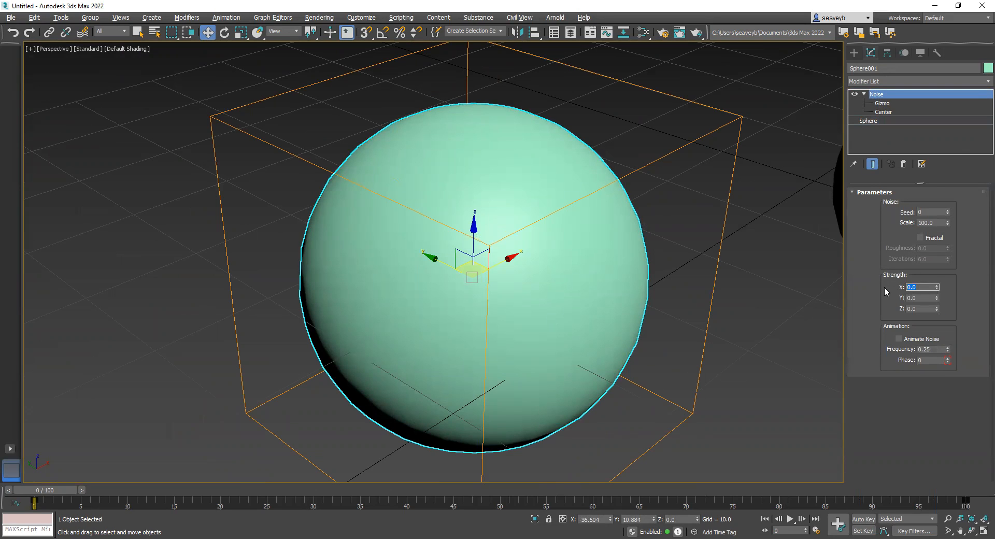
type("6")
key("Tab")
type("6")
key("Tab")
type("6")
key("Tab")
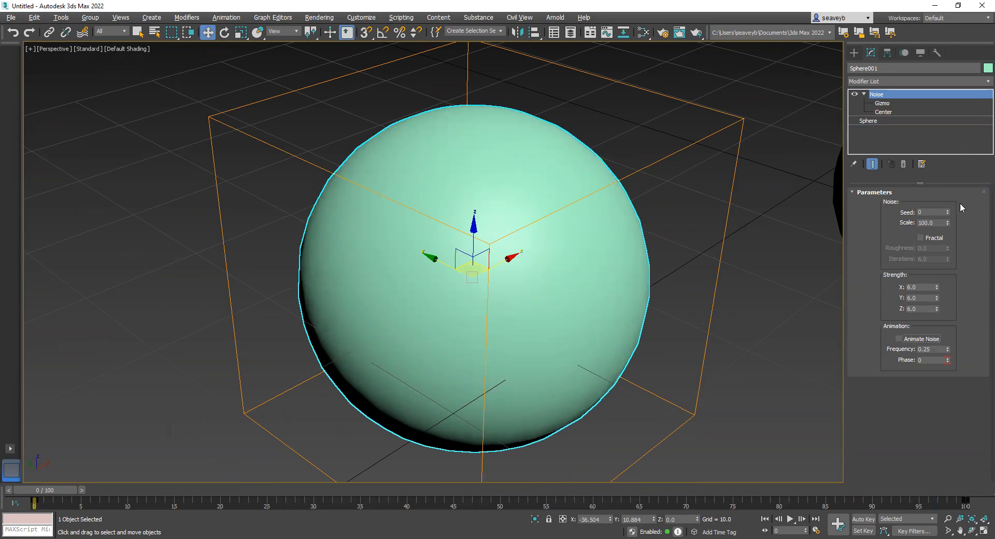
Set the Noise modifier's scale to 1 and fine-tune it to 1.47.
double_click(938, 225)
type("1")
key("Return")
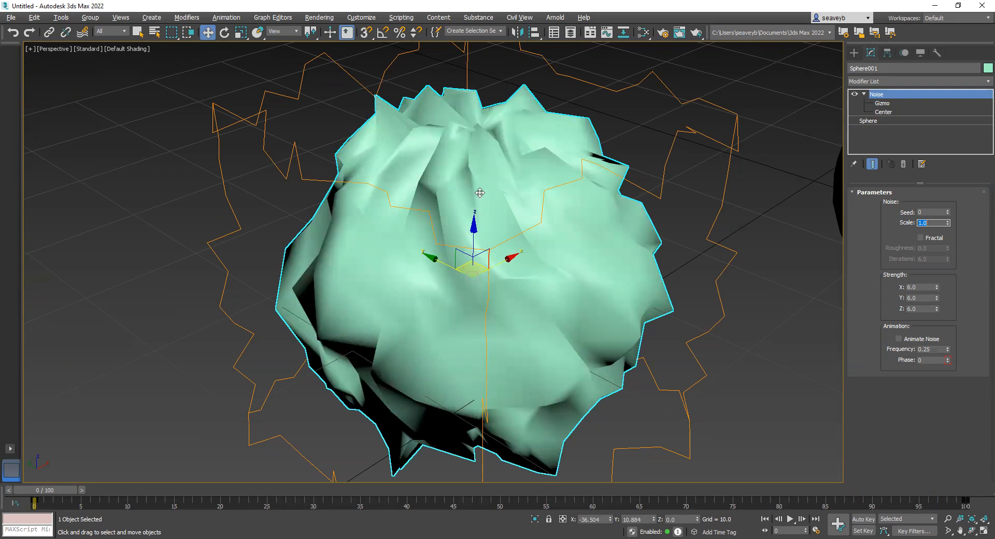
left_click_drag(948, 224, 939, 200)
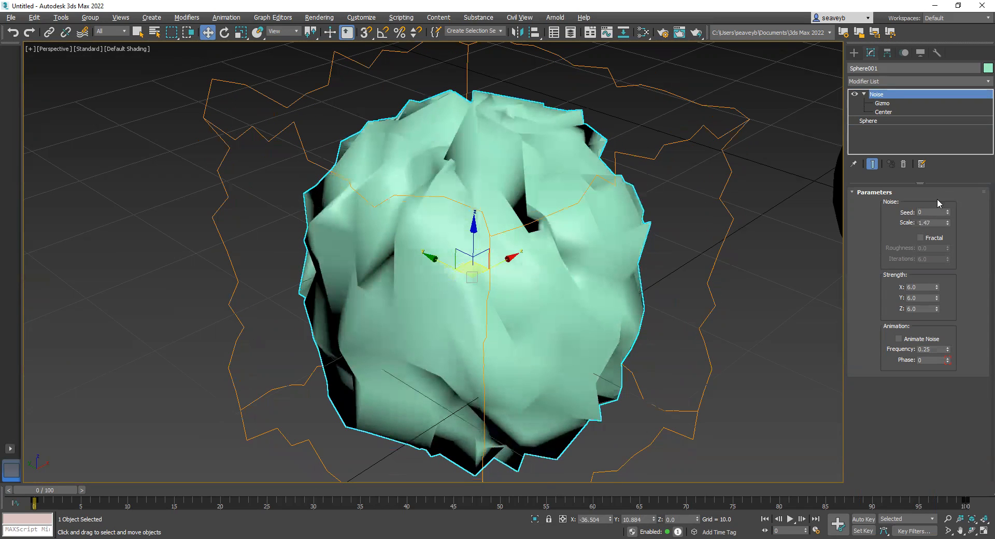
middle_click_drag(463, 307, 510, 308)
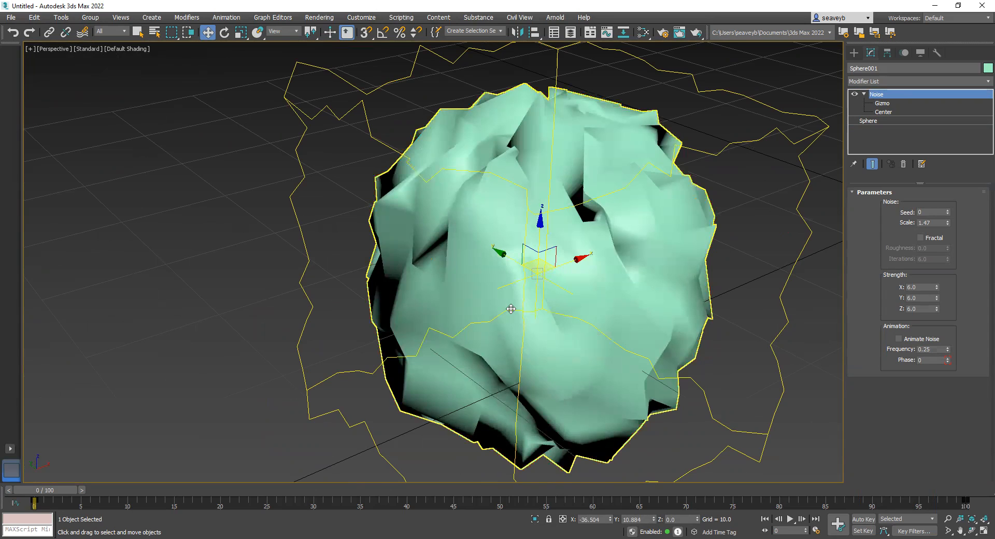
left_click(511, 310)
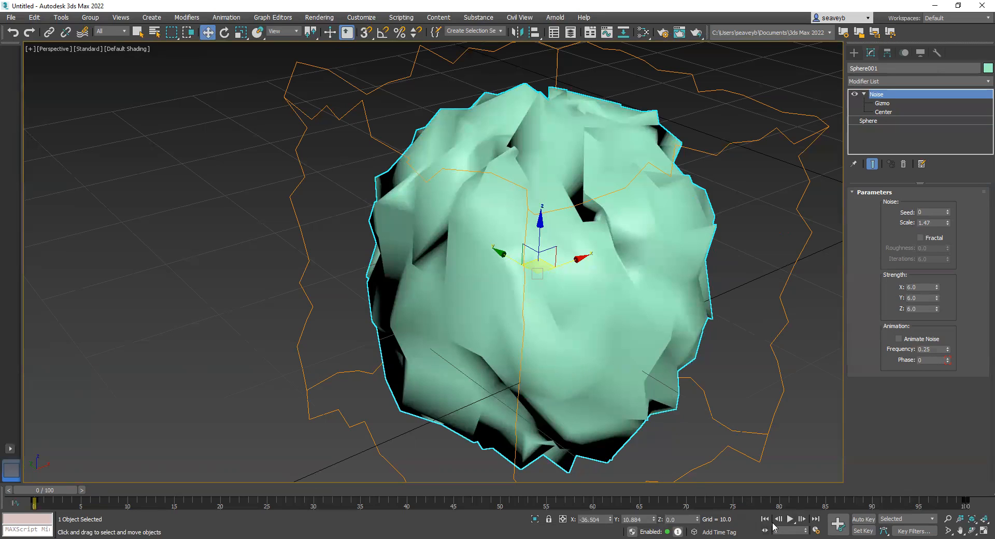
Turn on Auto Key and set the Noise modifier's scale to 100 at frame 0.
left_click(862, 519)
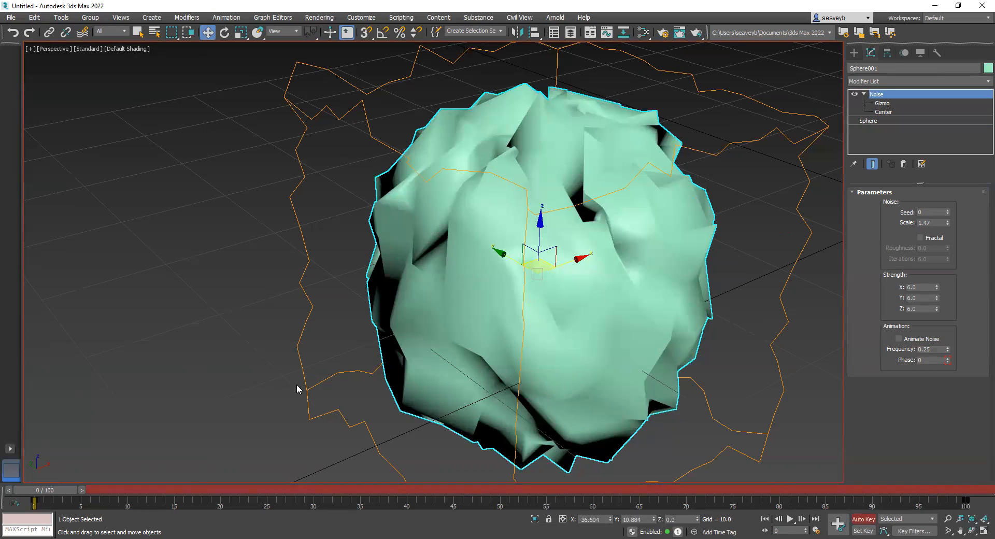
left_click_drag(52, 492, 491, 492)
key("Home")
key("w")
double_click(933, 223)
type("1")
type("00")
key("Return")
Go to frame 30 and set the Noise modifier's scale to 5.
left_click_drag(51, 492, 325, 491)
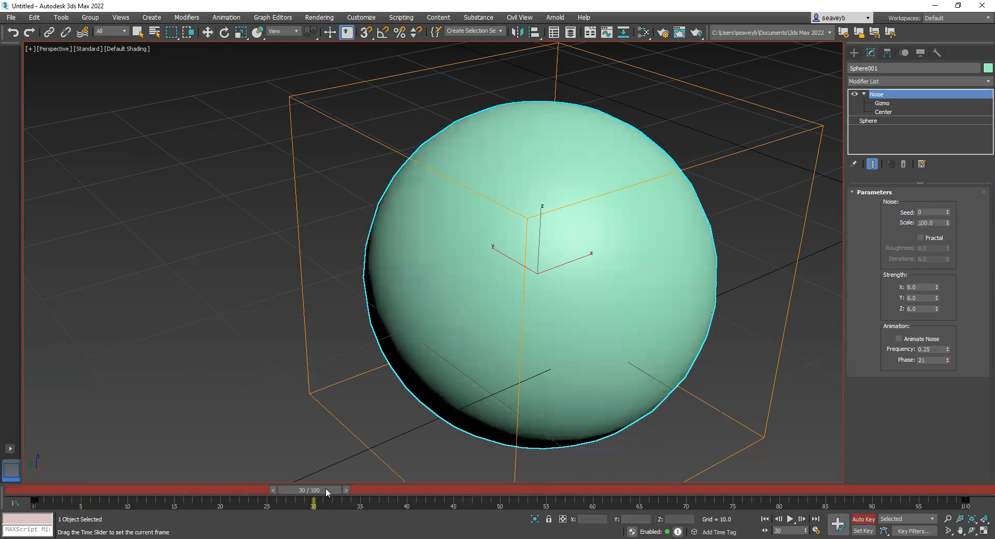
key("w")
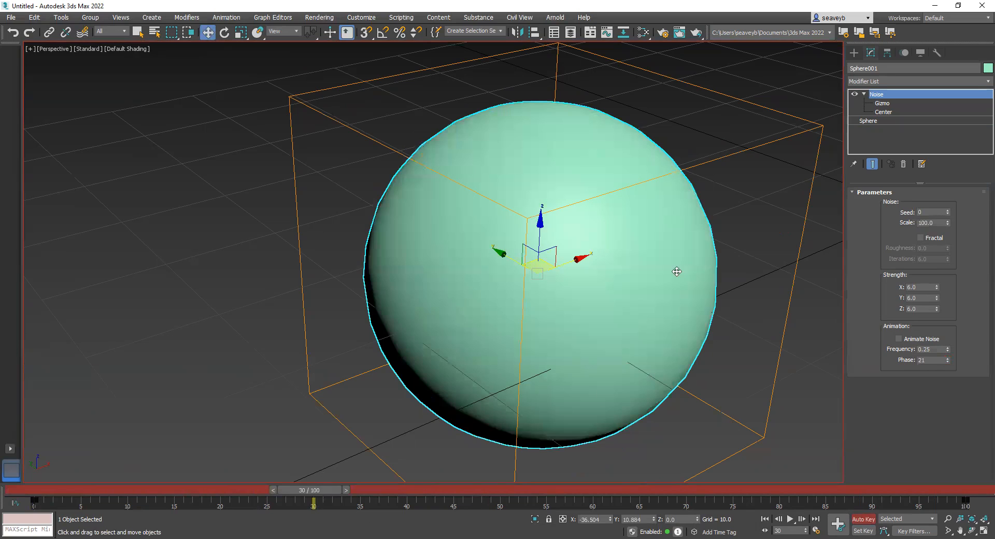
double_click(936, 224)
type("5")
key("Return")
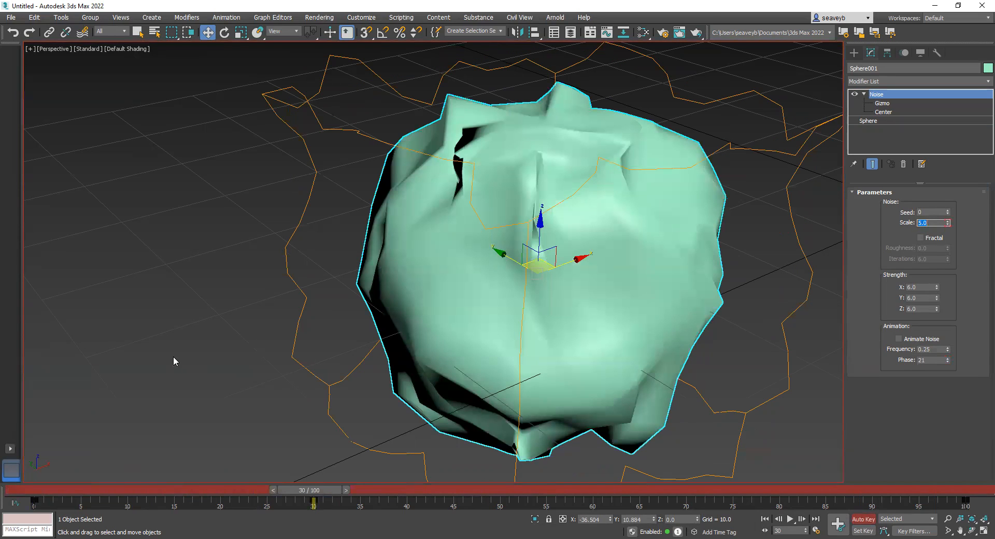
Scrub the timeline to preview the animated noise and turn off Auto Key.
left_click_drag(317, 491, 343, 490)
key("w")
left_click(863, 520)
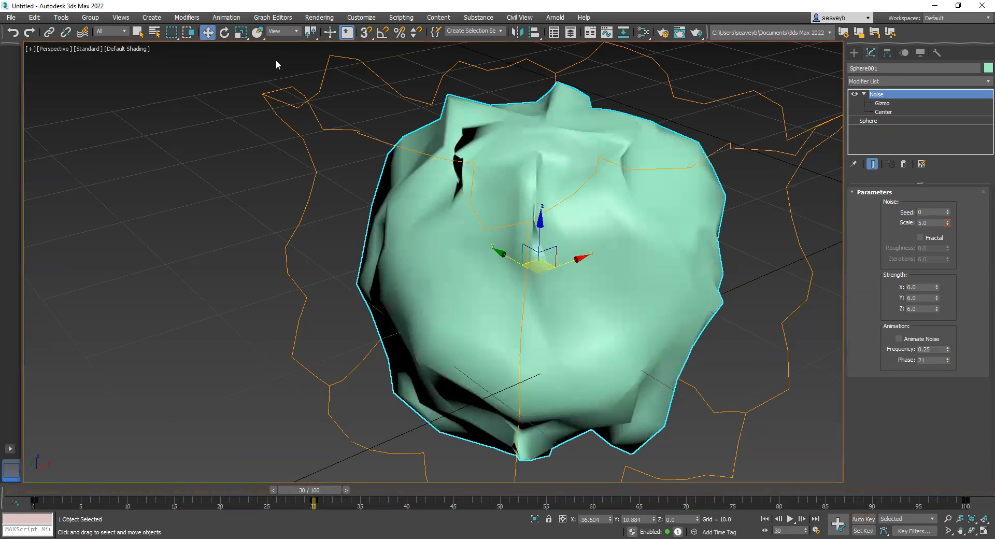
Delete the selected sphere's animation and return the timeline to frame 0.
left_click(227, 19)
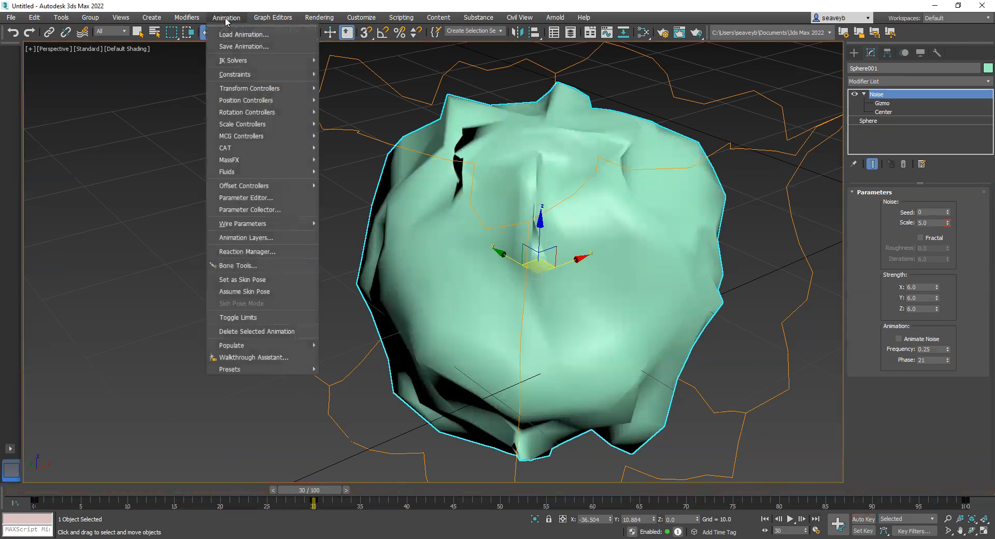
left_click(266, 332)
left_click_drag(315, 491, 3, 498)
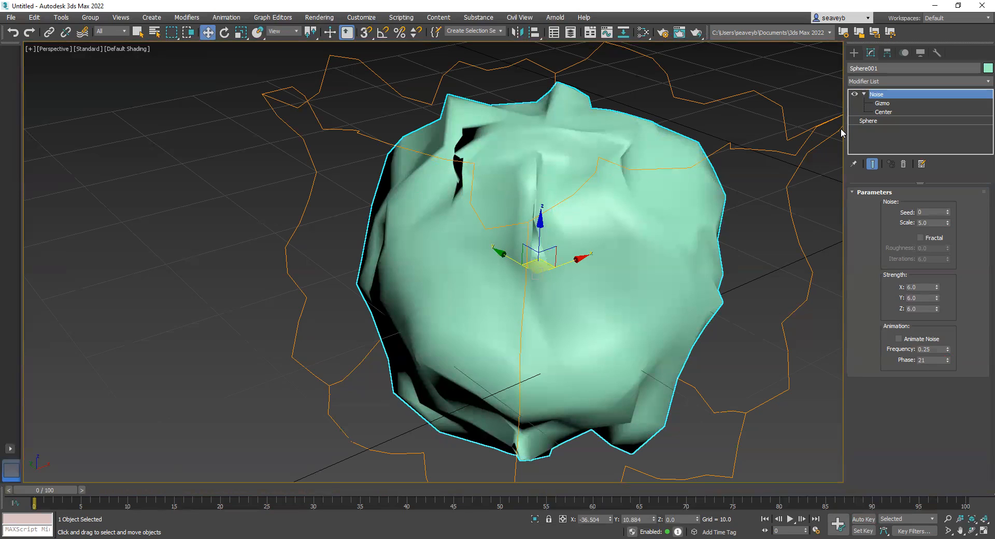
Set the base sphere's segments to 64 below the Noise modifier and inspect the deformed surface.
left_click(868, 120)
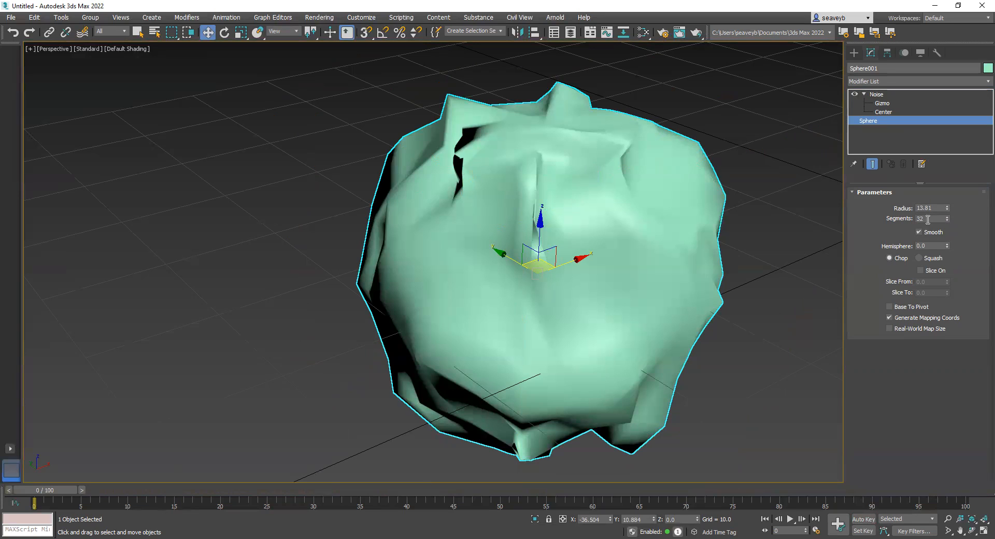
double_click(927, 218)
type("8")
key("Return")
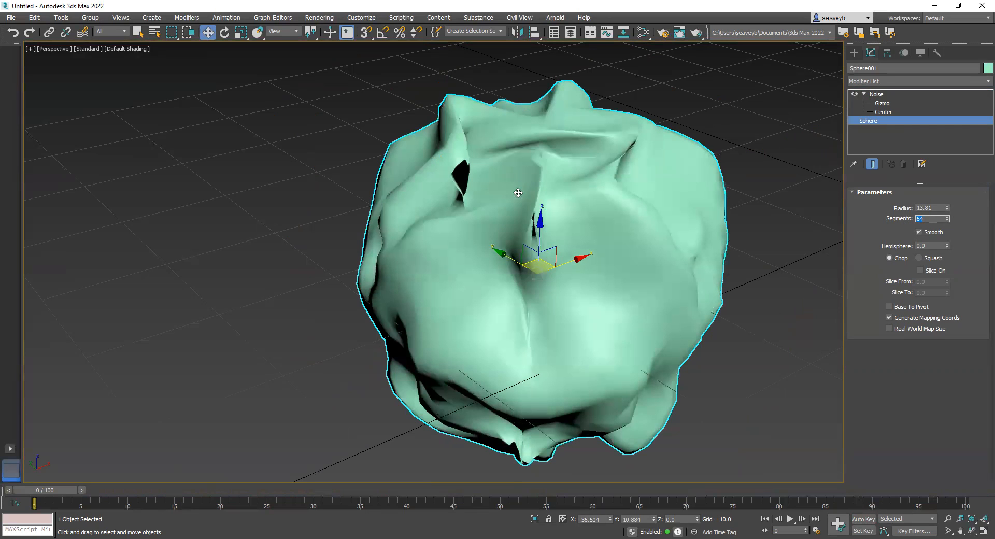
middle_click_drag(540, 249, 566, 232, "alt")
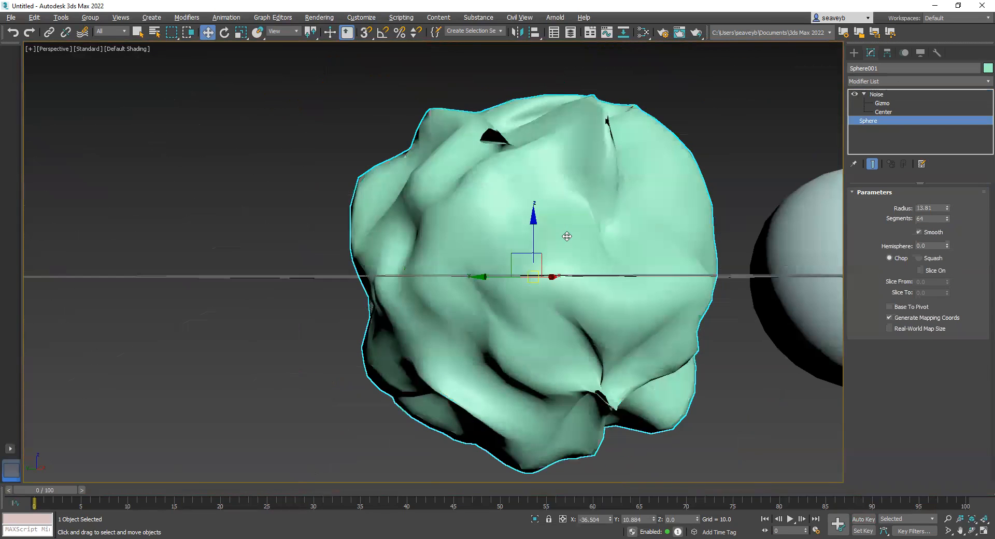
middle_click_drag(457, 306, 741, 260, "alt")
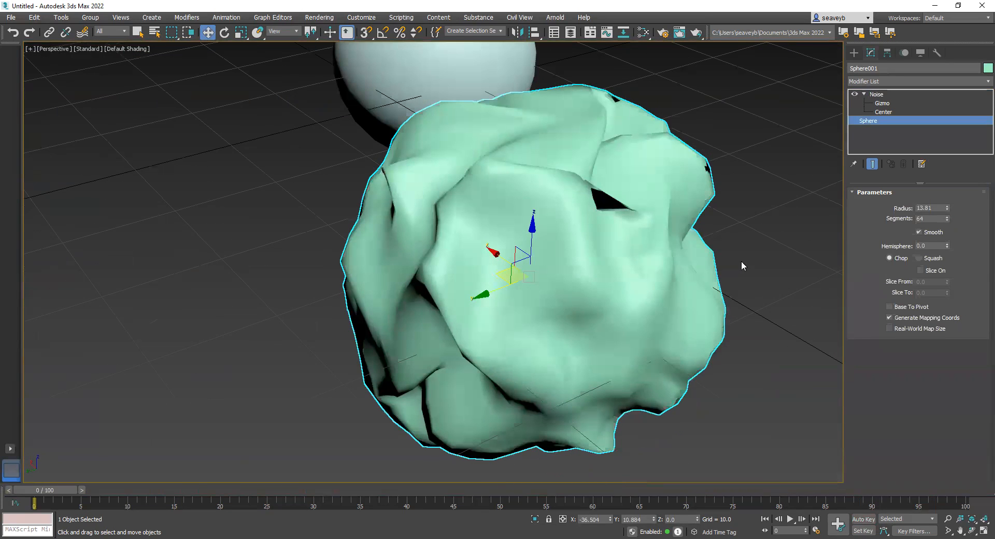
middle_click_drag(623, 244, 480, 253, "alt")
scroll(481, 239, "up", 3)
scroll(481, 239, "down", 3)
Copy the Noise modifier from the green sphere's modifier stack.
middle_click_drag(554, 310, 311, 323)
middle_click_drag(606, 292, 264, 182, "alt")
left_click(562, 225)
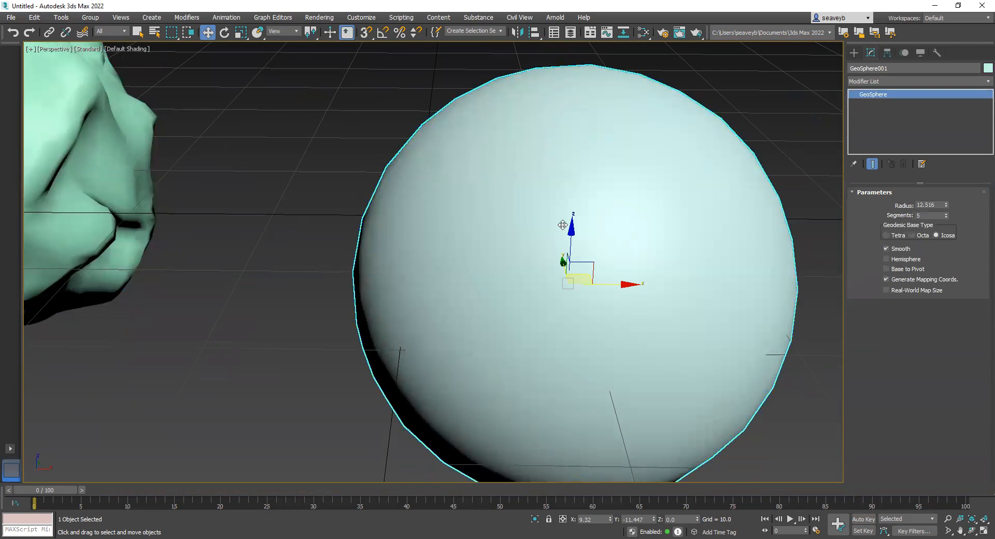
left_click(73, 168)
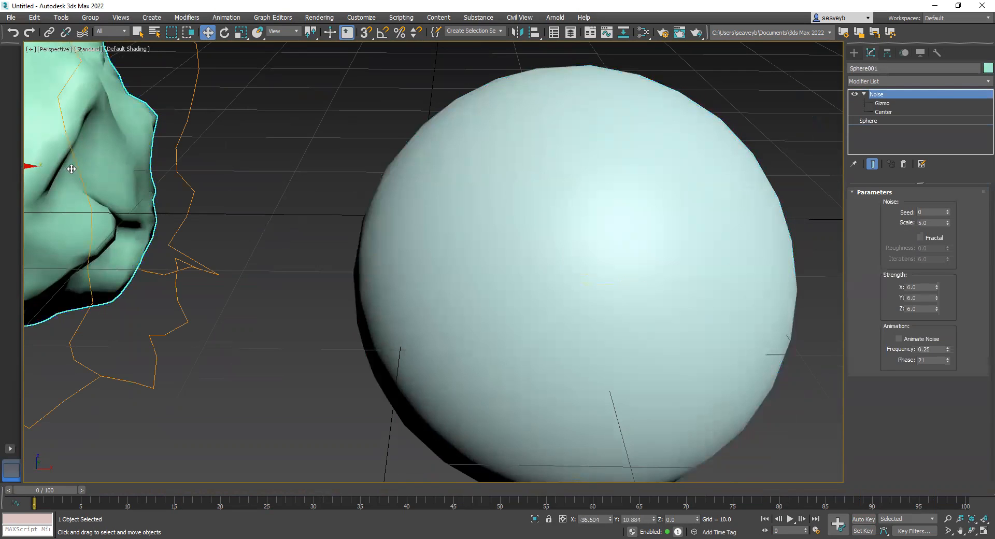
left_click(863, 94)
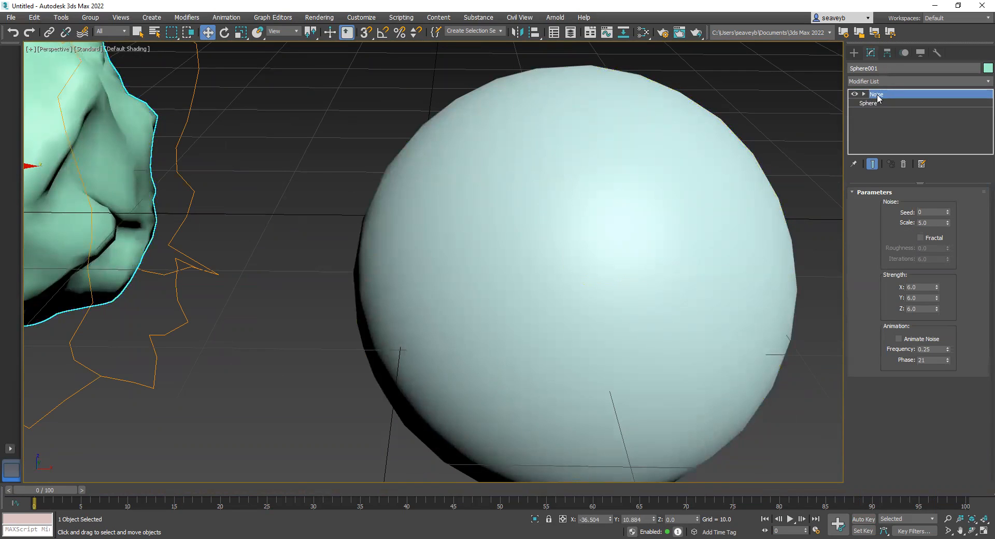
right_click(877, 98)
left_click(874, 143)
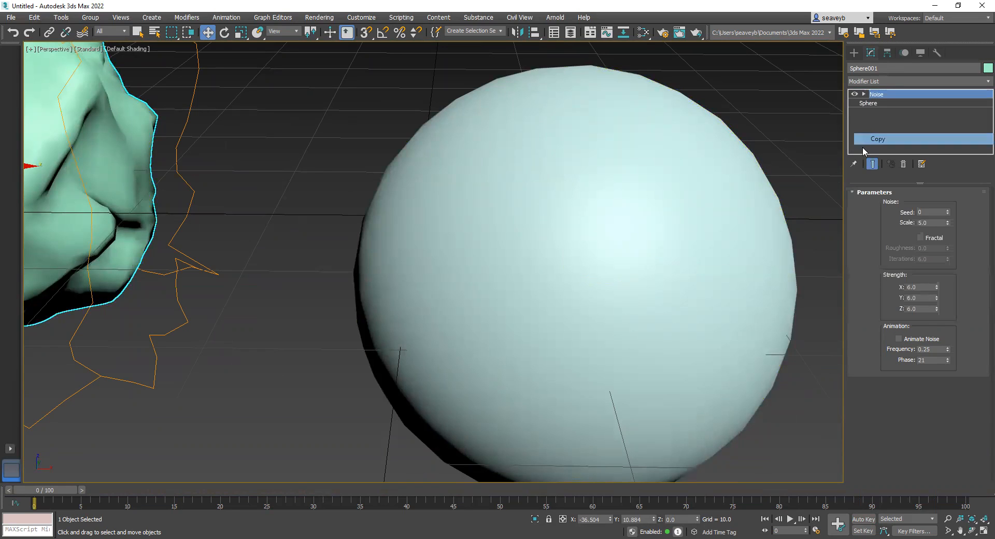
Paste the copied Noise modifier as an instance onto the geosphere and compare both deformed spheres.
left_click(636, 217)
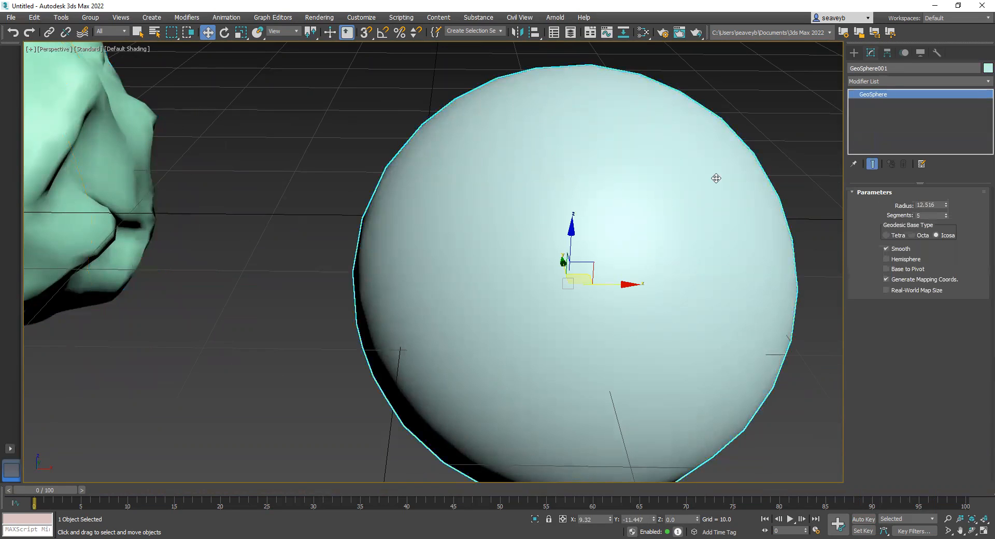
right_click(877, 98)
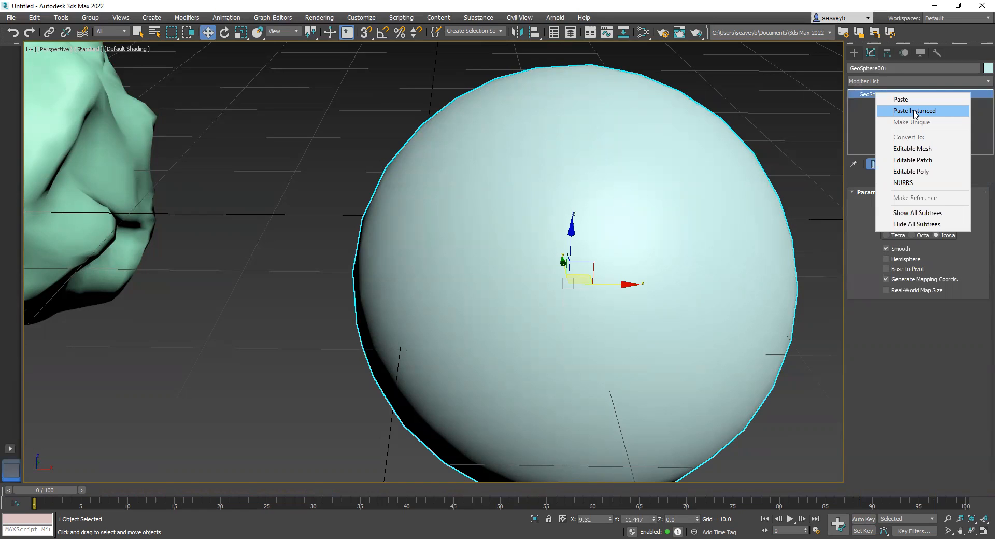
left_click(912, 111)
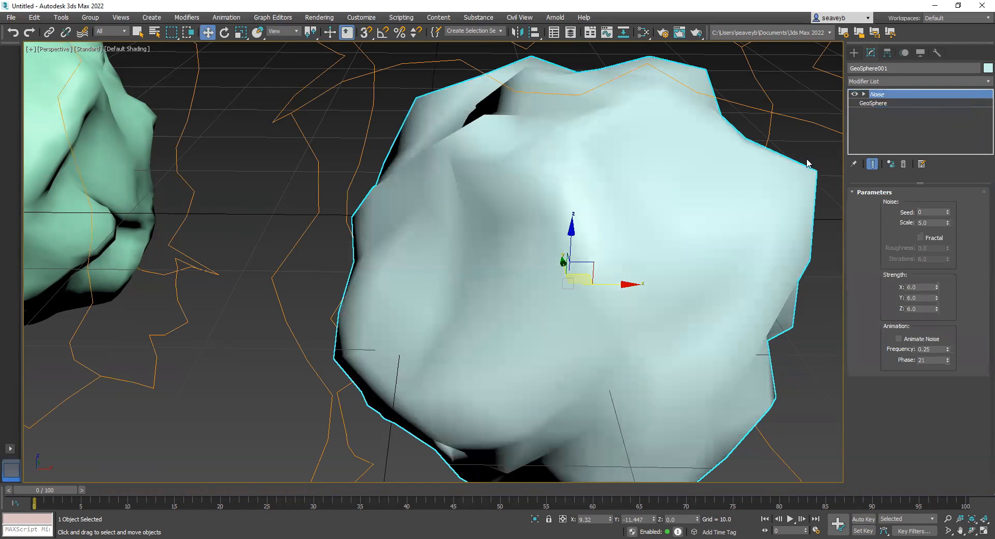
middle_click_drag(637, 269, 717, 242)
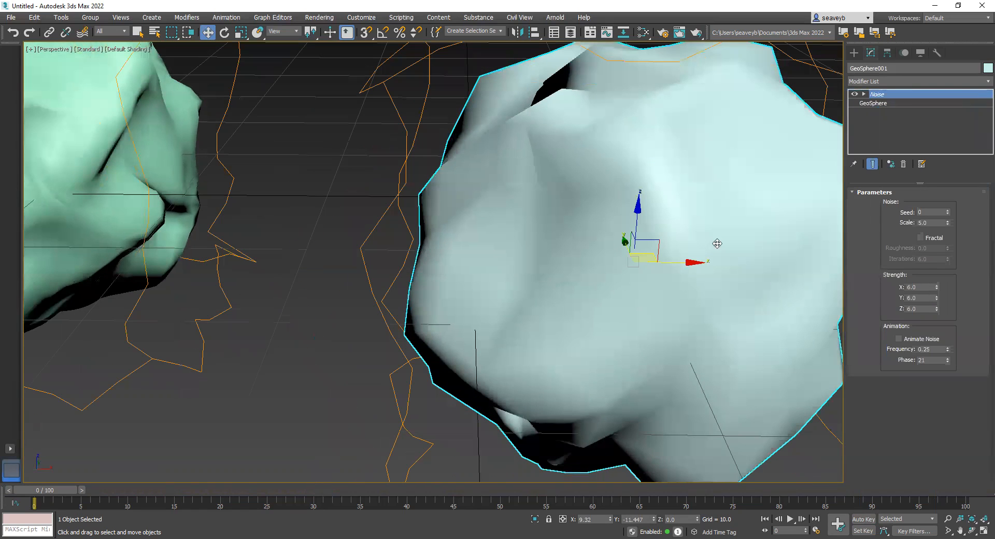
middle_click_drag(641, 296, 671, 262, "alt")
scroll(668, 265, "down", 4)
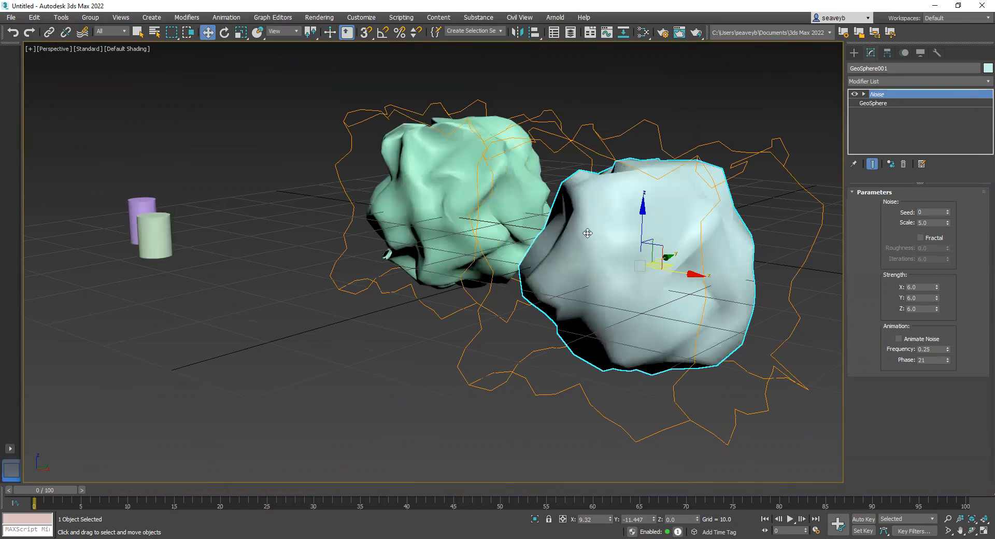
Check the green sphere's vertex and face counts in its object properties.
left_click(431, 175)
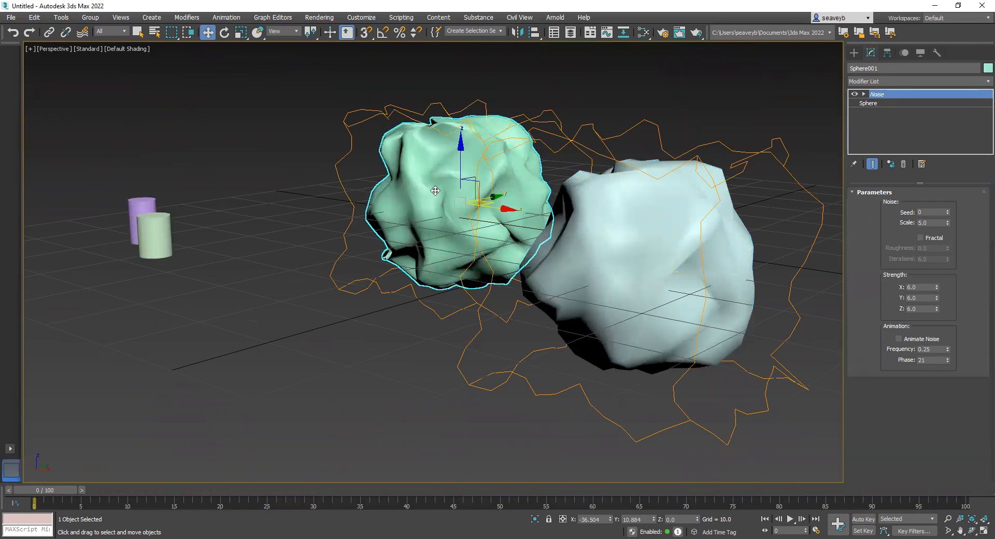
right_click(428, 195)
left_click(462, 268)
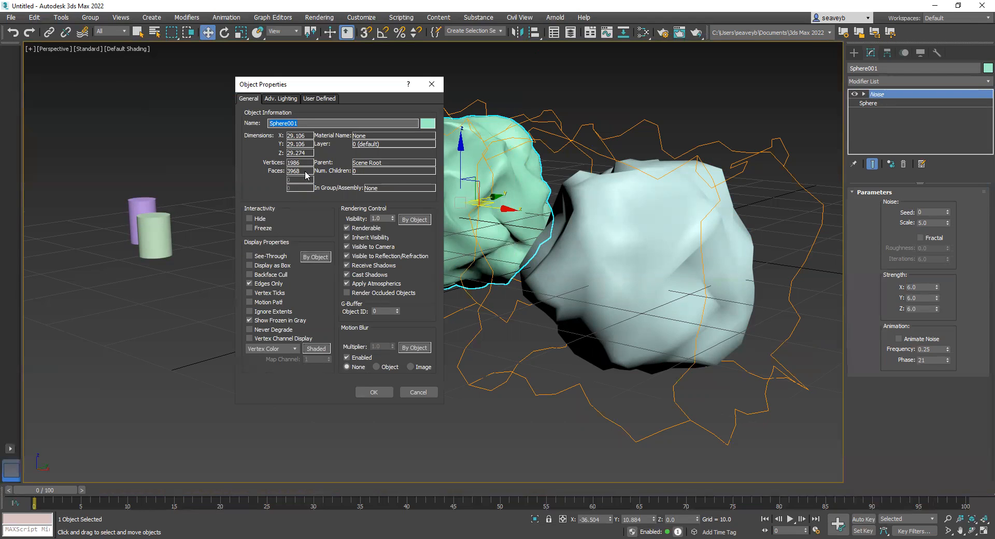
left_click(421, 393)
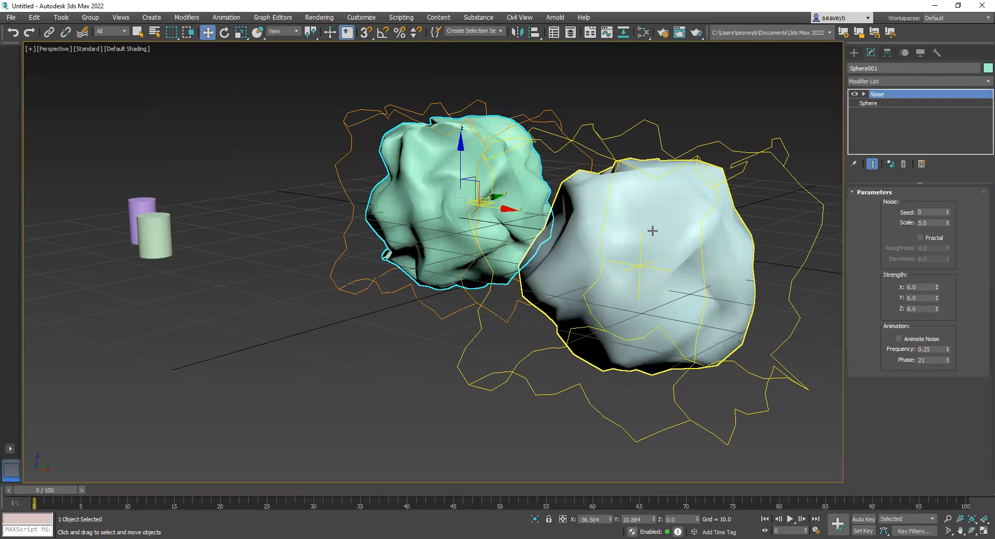
Set the geosphere's segments to 10 in its base parameters.
left_click(652, 231)
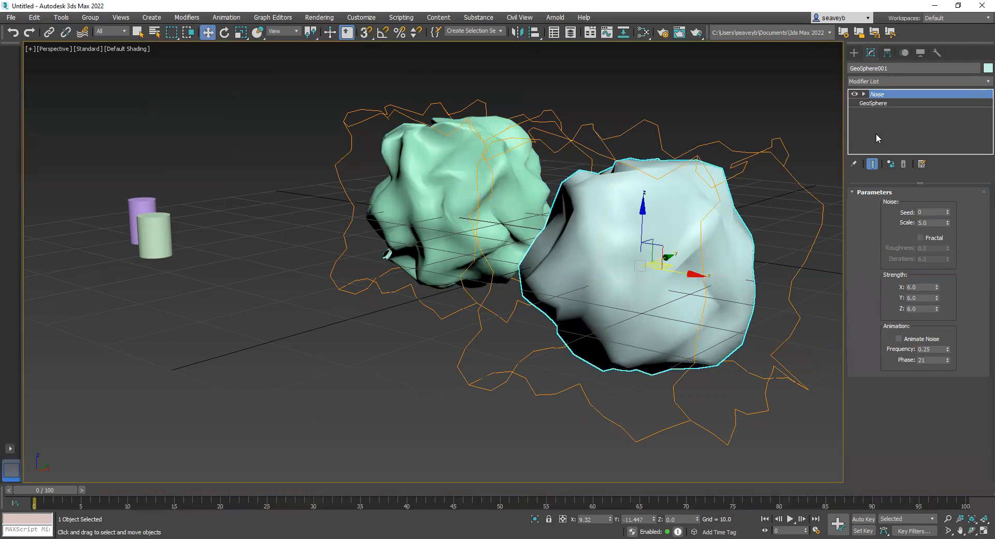
left_click(872, 104)
double_click(925, 215)
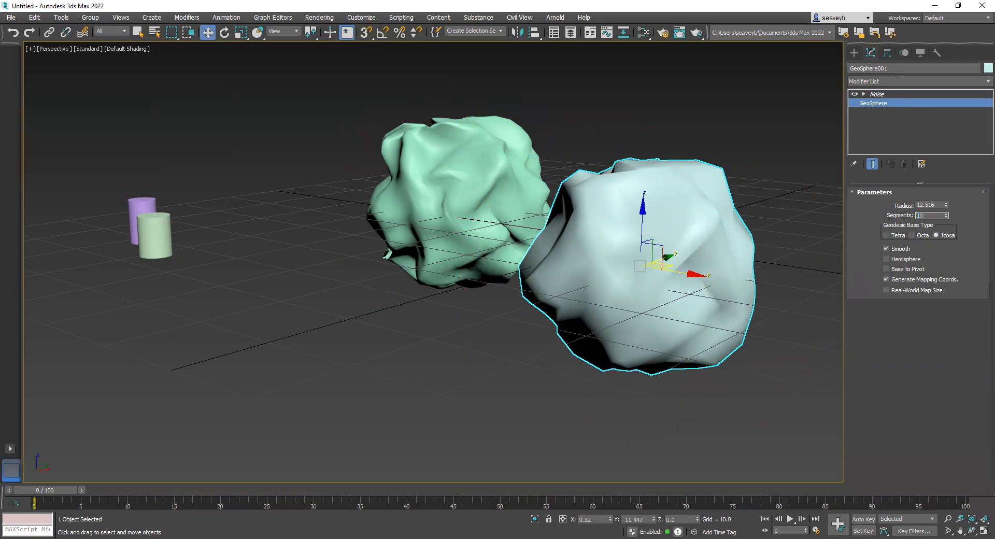
key("Return")
middle_click_drag(667, 238, 611, 264, "alt")
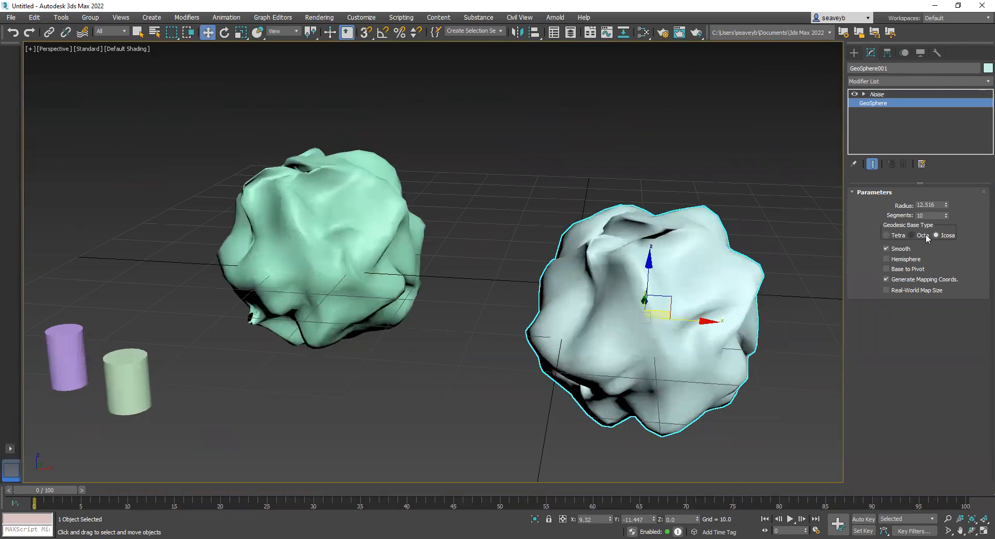
Set the instanced Noise modifier's scale to 10, then reduce it to 7.
left_click(877, 94)
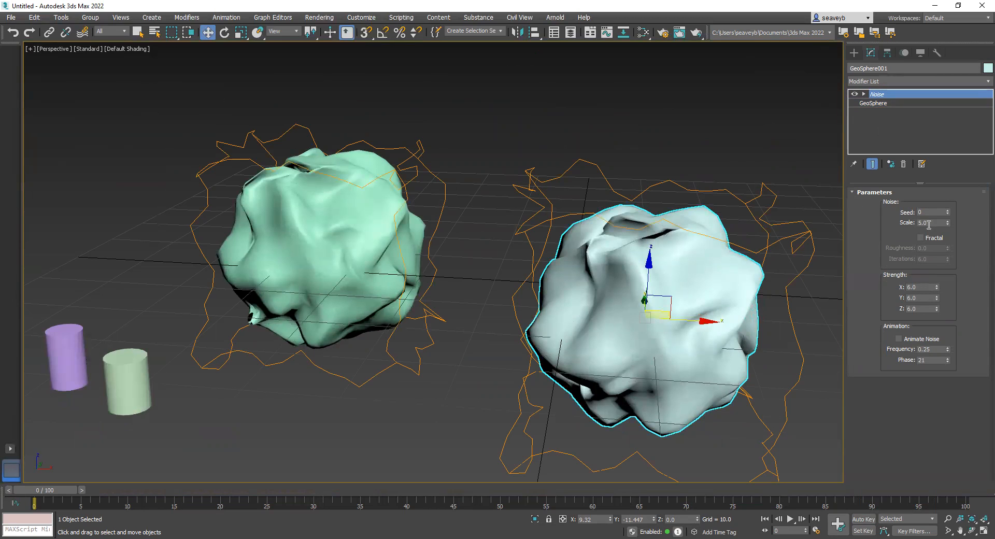
left_click_drag(928, 222, 904, 222)
key("Return")
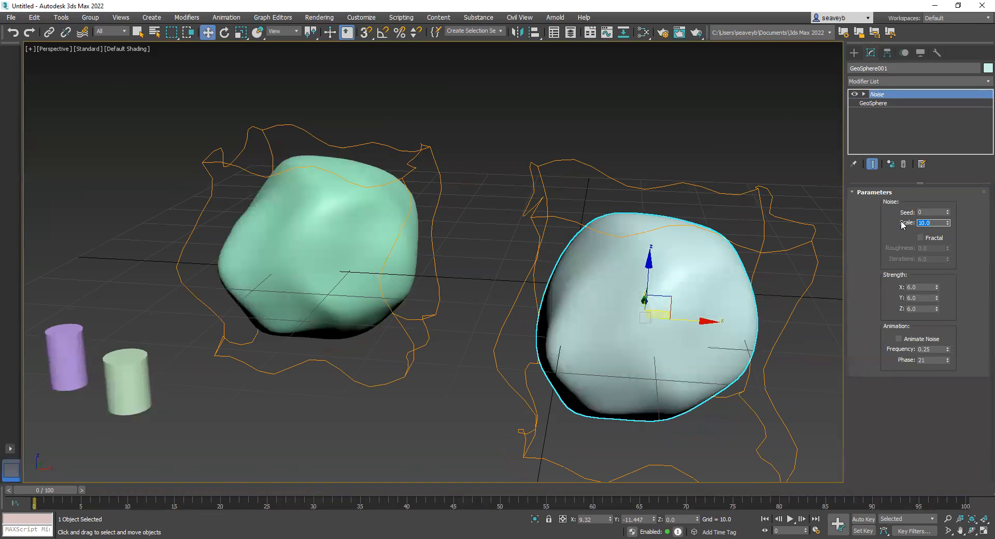
type("7")
key("Return")
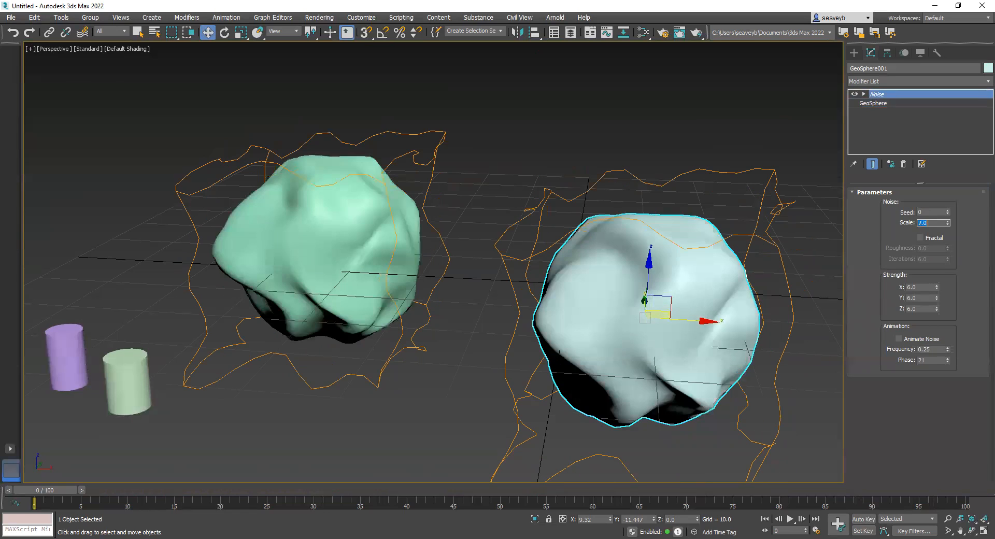
middle_click_drag(728, 337, 829, 290, "alt")
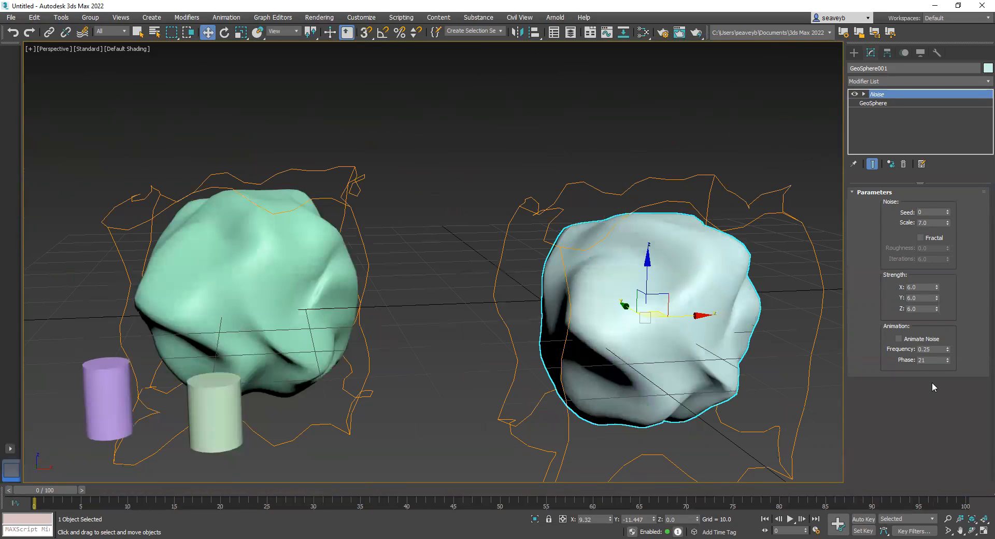
Try varying the instanced Noise modifier's phase and frequency values.
left_click_drag(947, 360, 952, 425)
right_click(952, 425)
left_click_drag(948, 348, 949, 291)
left_click_drag(949, 242, 951, 351)
right_click(951, 351)
Enable Fractal on the instanced Noise modifier.
left_click(920, 238)
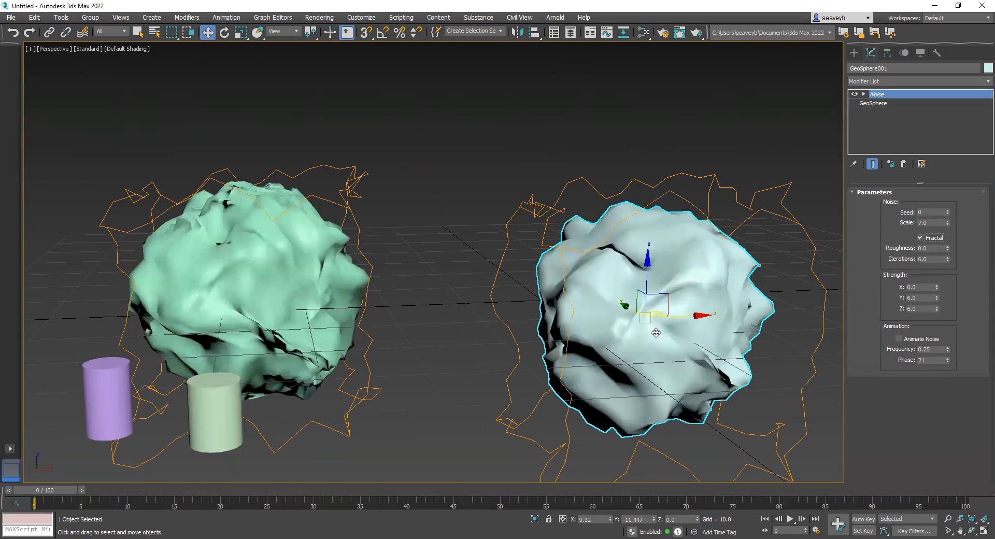
Set the instanced Noise modifier's strength to 2 on the X, Y and Z axes.
double_click(918, 288)
type("2")
key("Tab")
type("2")
key("Tab")
type("2")
key("Return")
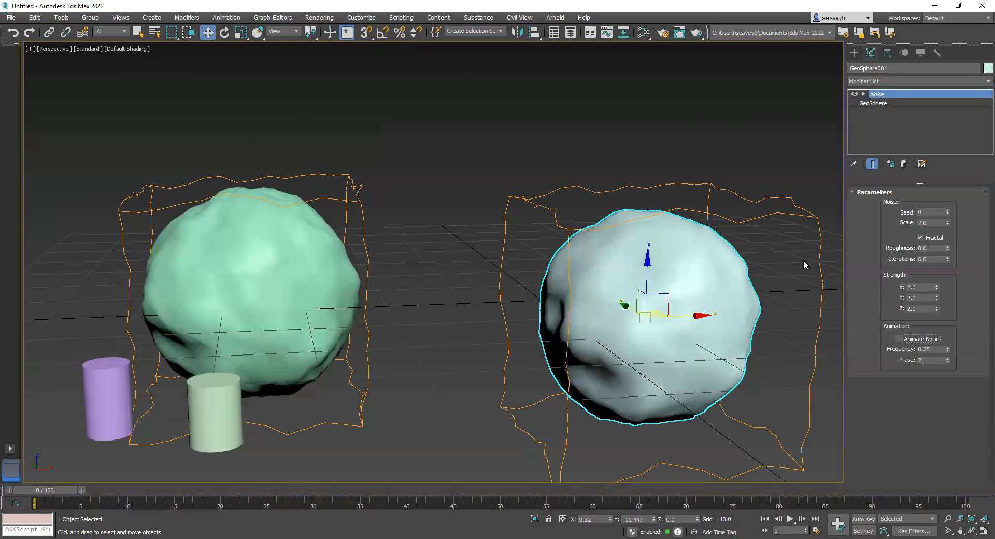
Compare the noisy surfaces of the standard sphere and the geosphere up close, especially around their top poles.
scroll(677, 318, "up", 5)
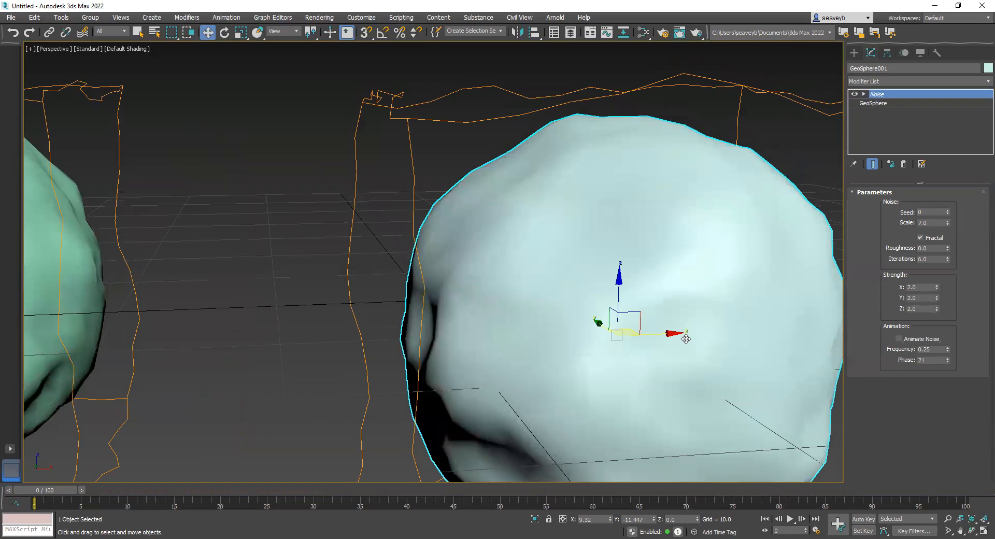
middle_click_drag(681, 346, 502, 294, "alt")
scroll(522, 284, "up", 8)
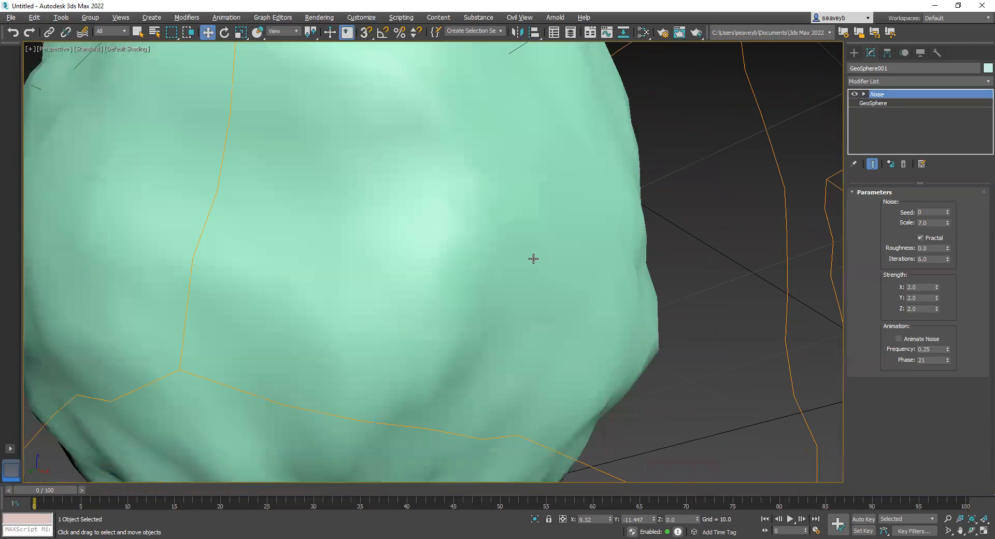
scroll(533, 258, "down", 5)
middle_click_drag(515, 335, 328, 275, "alt")
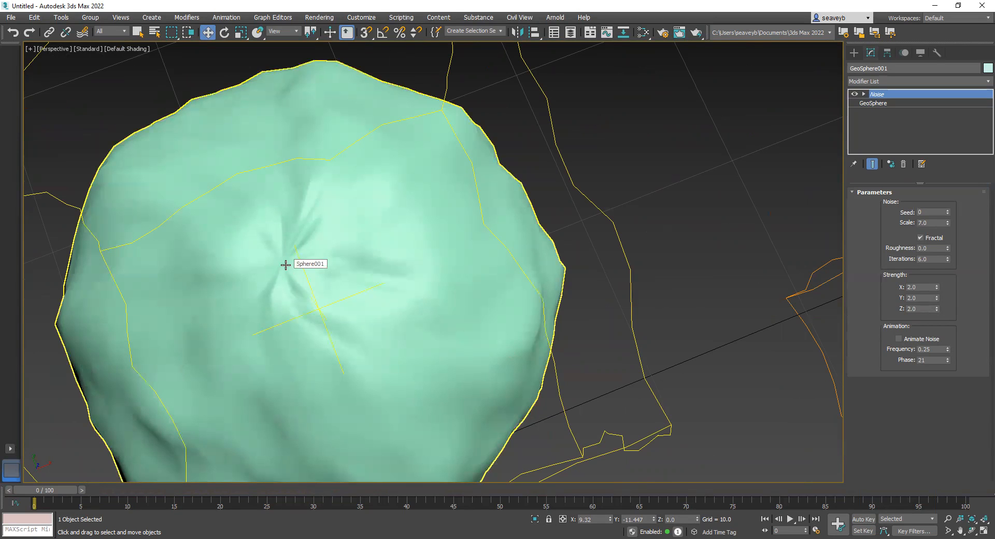
middle_click_drag(676, 315, 29, 246)
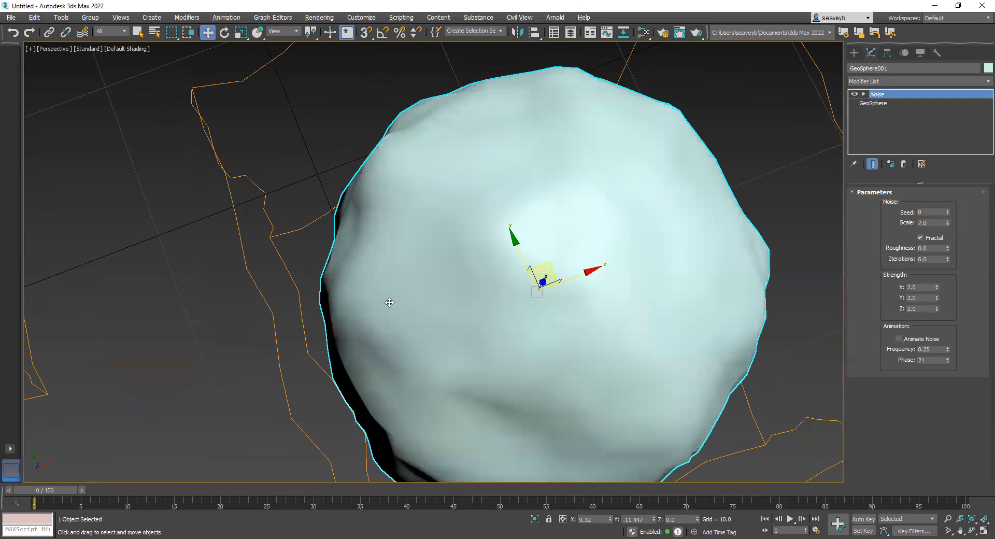
middle_click_drag(524, 359, 537, 324, "alt")
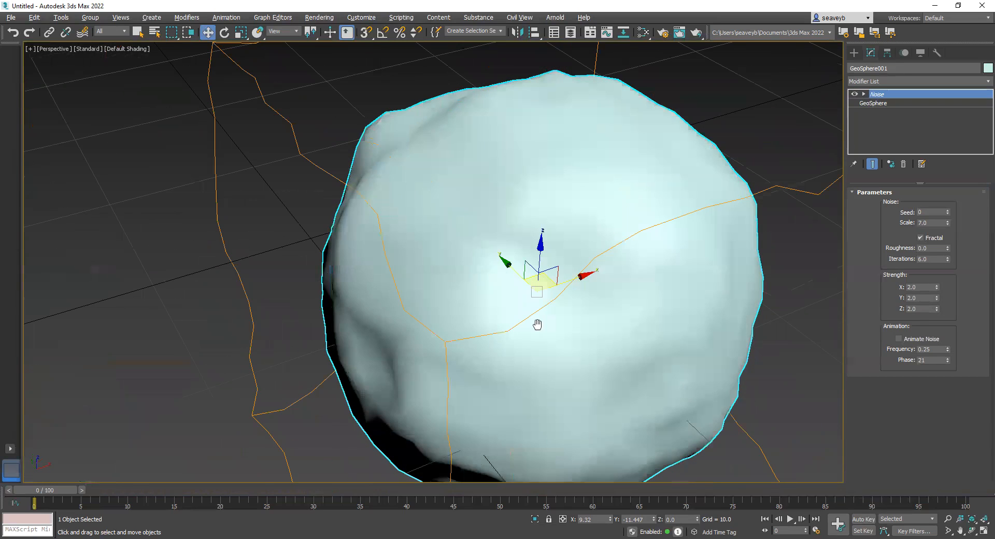
scroll(538, 325, "down", 5)
middle_click_drag(453, 364, 551, 347)
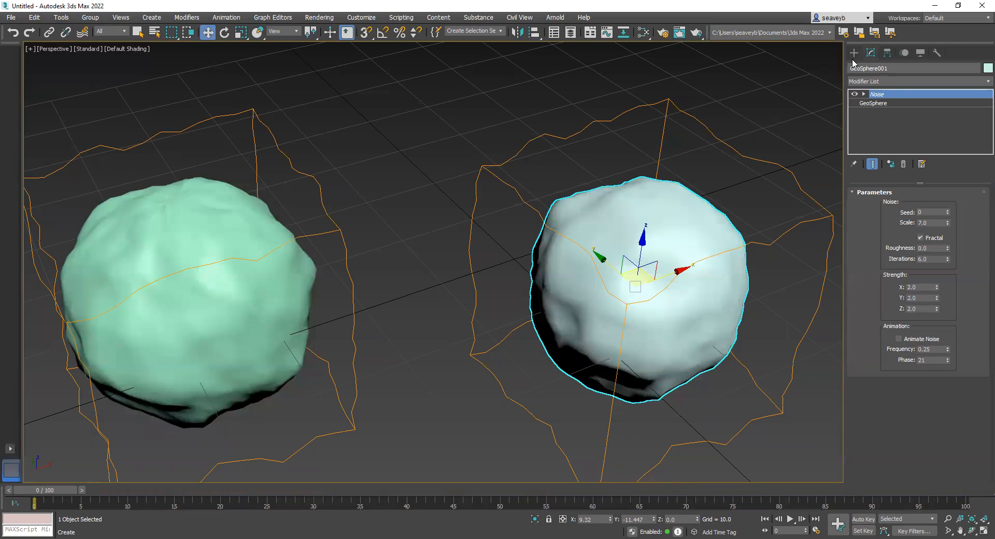
Delete both spheres and both small cylinders from the scene.
scroll(663, 264, "down", 5)
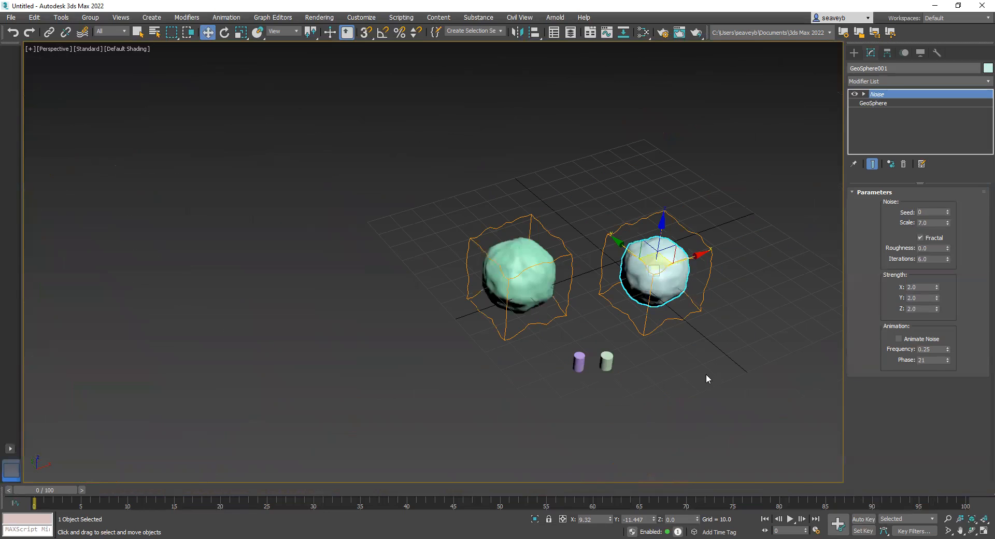
left_click_drag(437, 206, 438, 207)
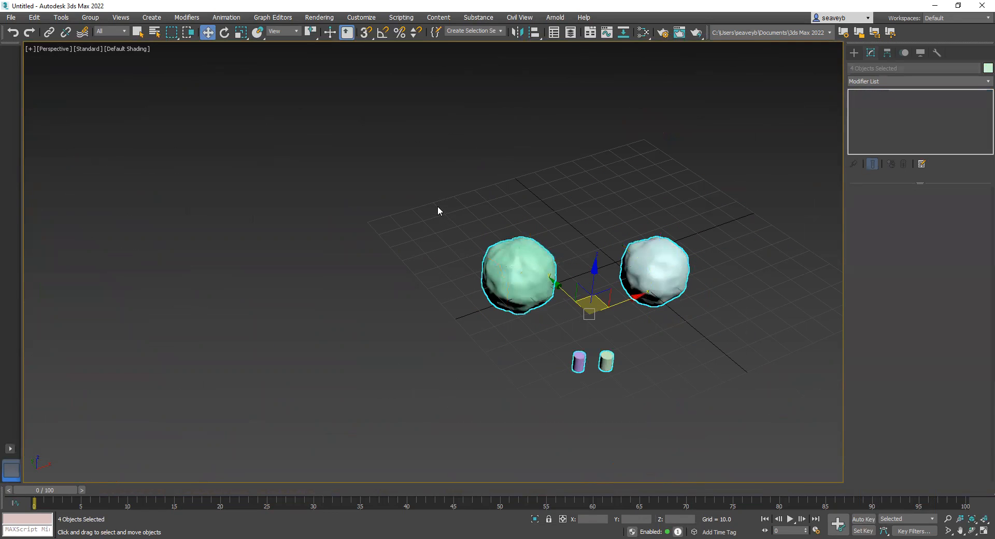
key("Delete")
scroll(574, 288, "up", 8)
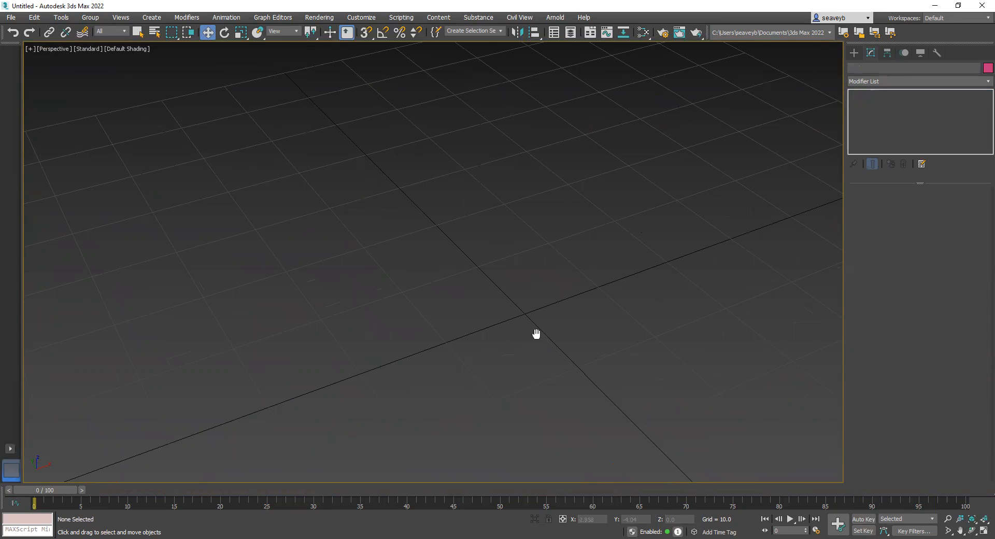
scroll(496, 354, "down", 2)
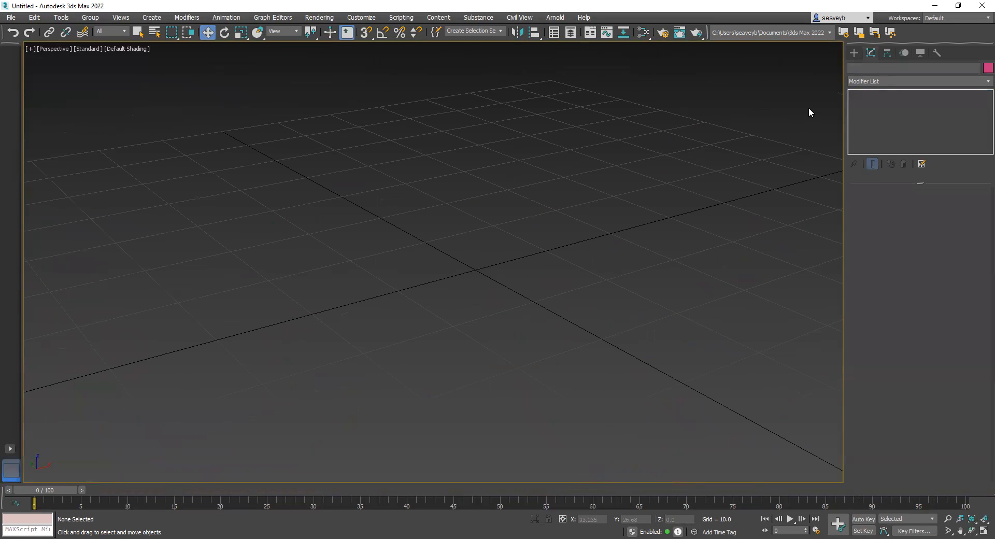
Create a tall cylinder at the grid center with a radius of about 17 and a height of about 95.
left_click(854, 52)
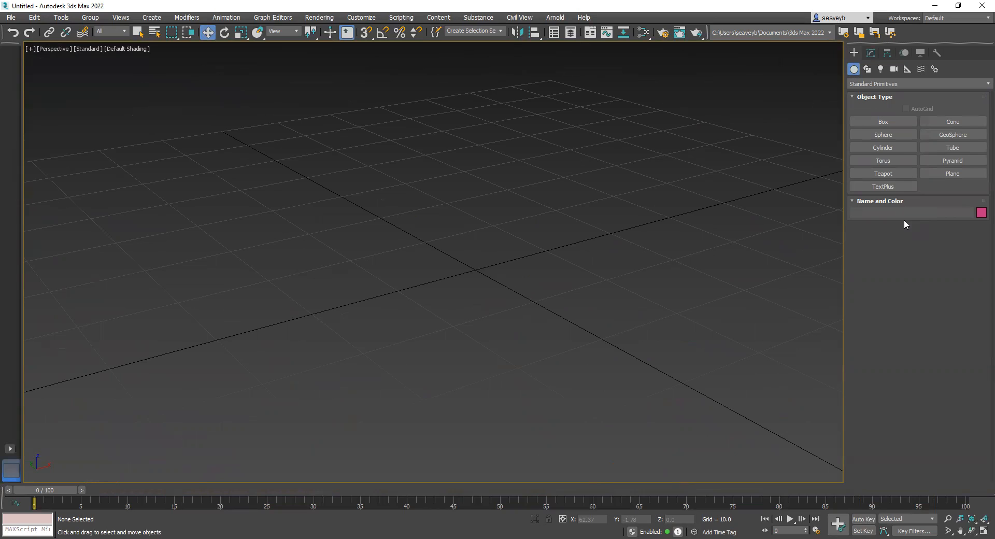
left_click(881, 147)
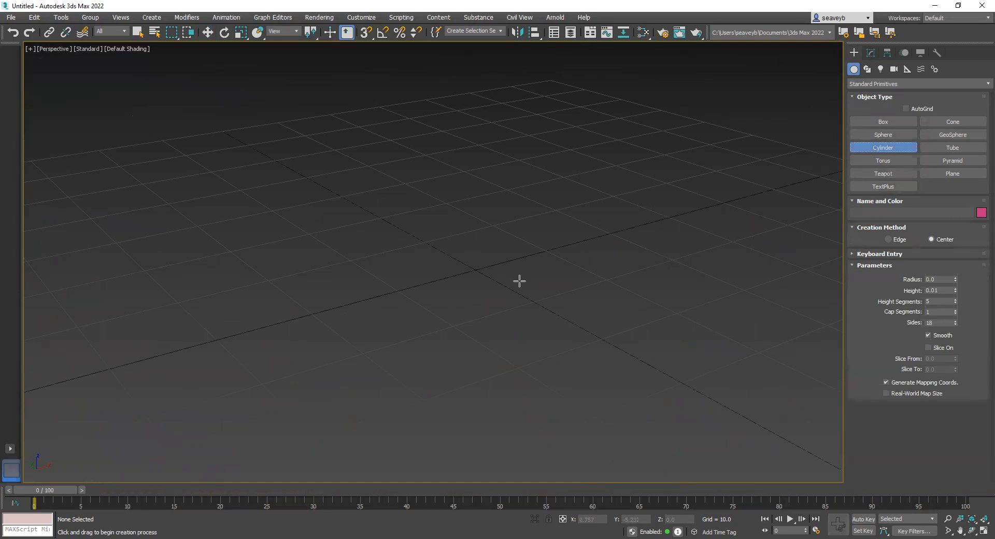
left_click_drag(475, 269, 687, 383)
scroll(642, 271, "down", 7)
middle_click_drag(634, 284, 553, 399)
left_click(544, 163)
left_click(955, 278)
left_click_drag(955, 280, 957, 305)
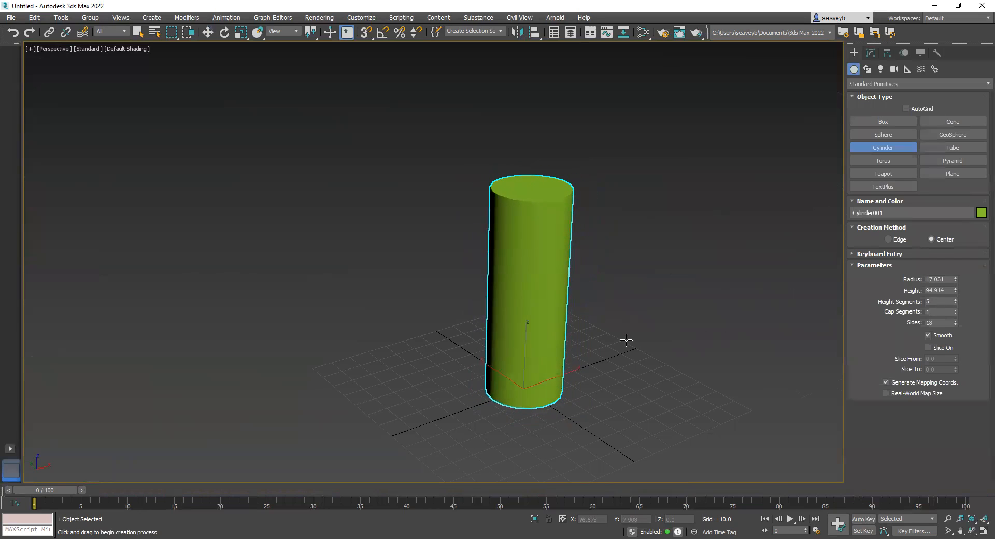
key("w")
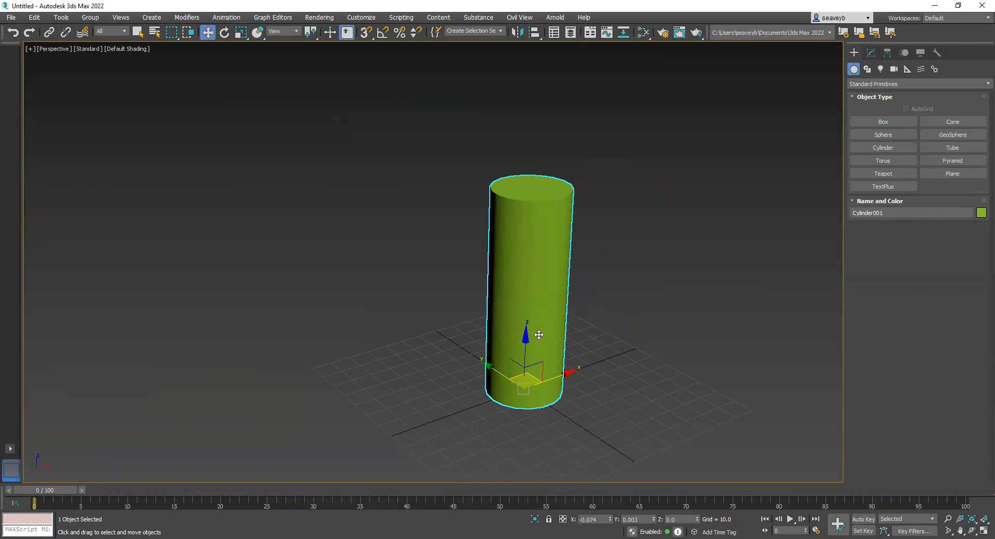
Add a Bend modifier to the cylinder and set its angle to -42.
left_click(870, 52)
left_click(981, 83)
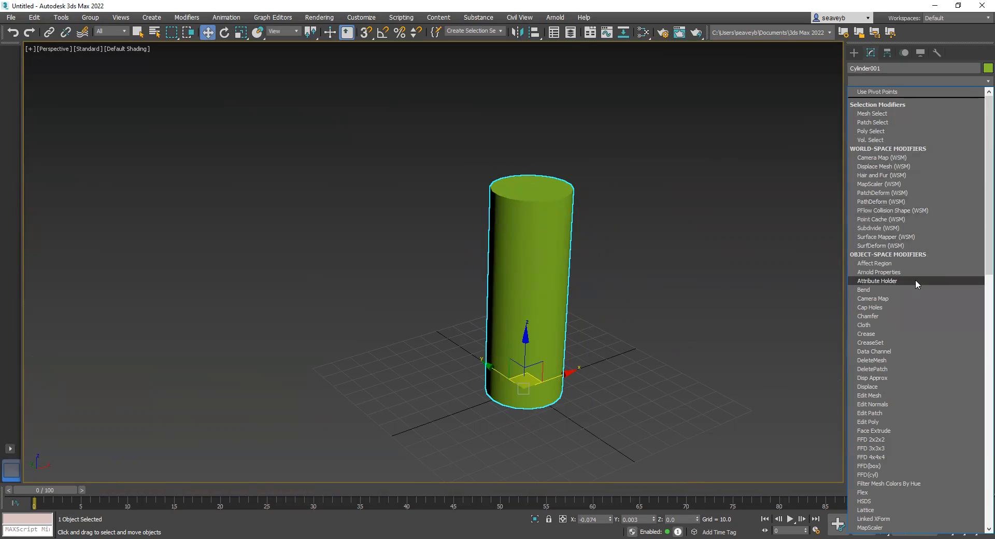
left_click(864, 289)
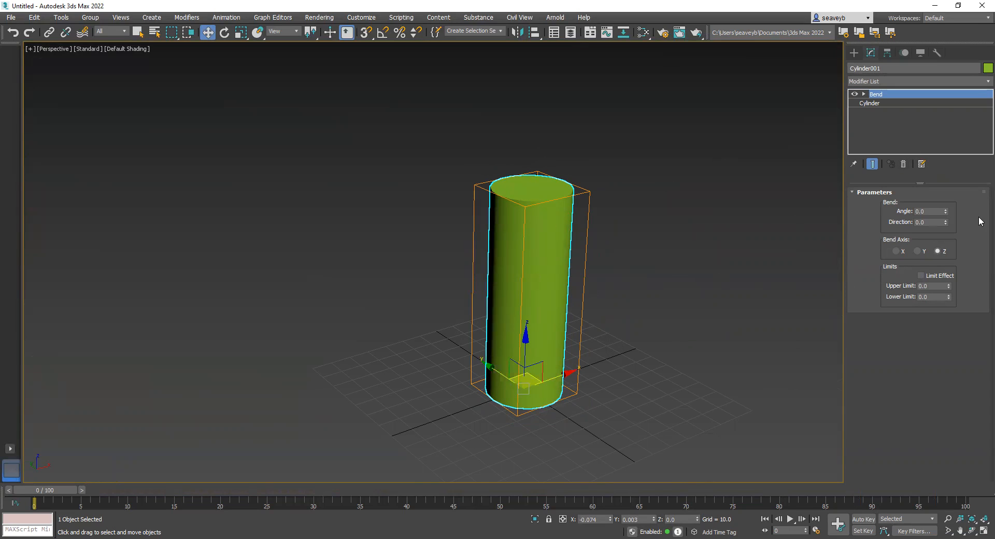
left_click_drag(944, 212, 949, 175)
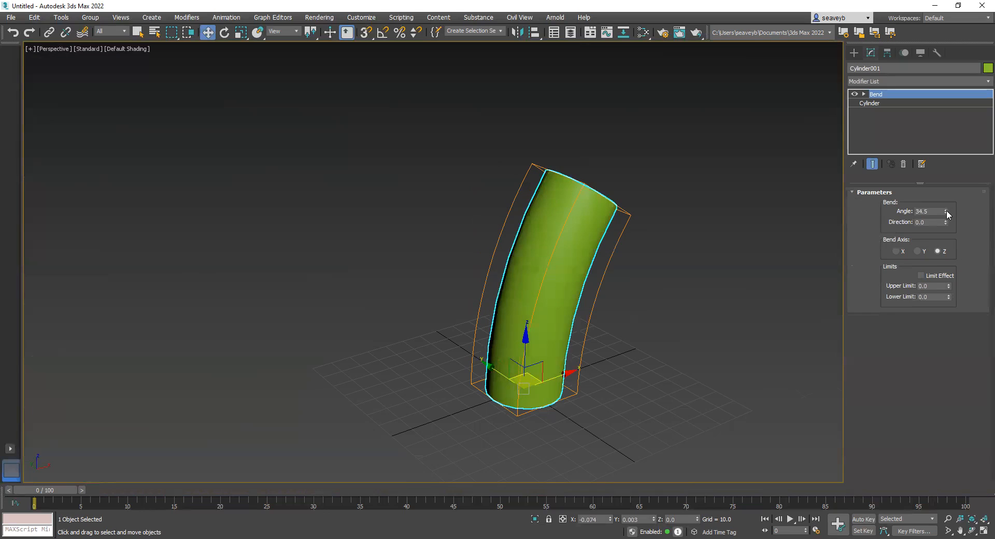
left_click_drag(945, 211, 942, 293)
Try varying the Bend modifier's direction value.
left_click_drag(945, 224, 970, 15)
left_click_drag(895, 264, 819, 315)
right_click(819, 314)
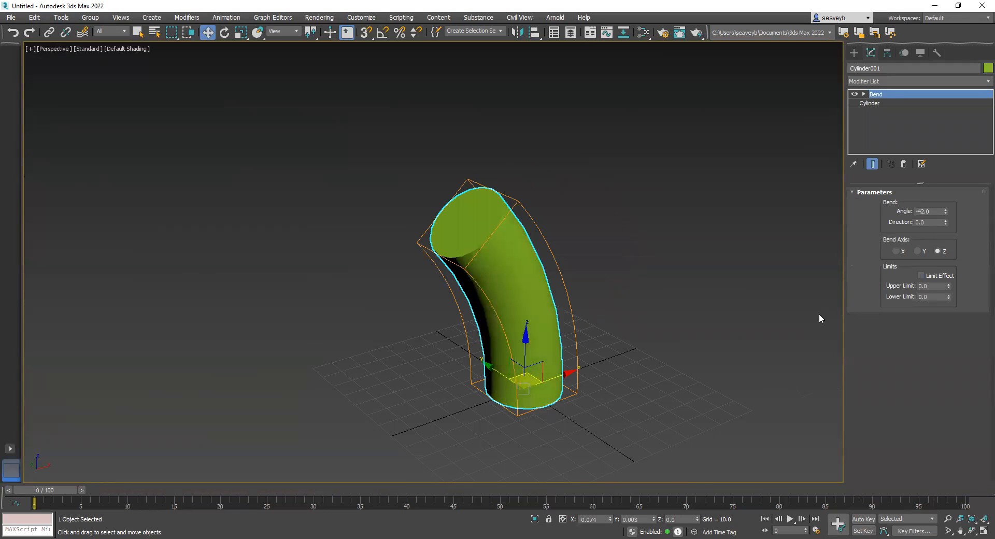
Try the X and Y bend axes with different angles, and return the bend axis to Z.
left_click(897, 251)
left_click_drag(944, 211, 451, 241)
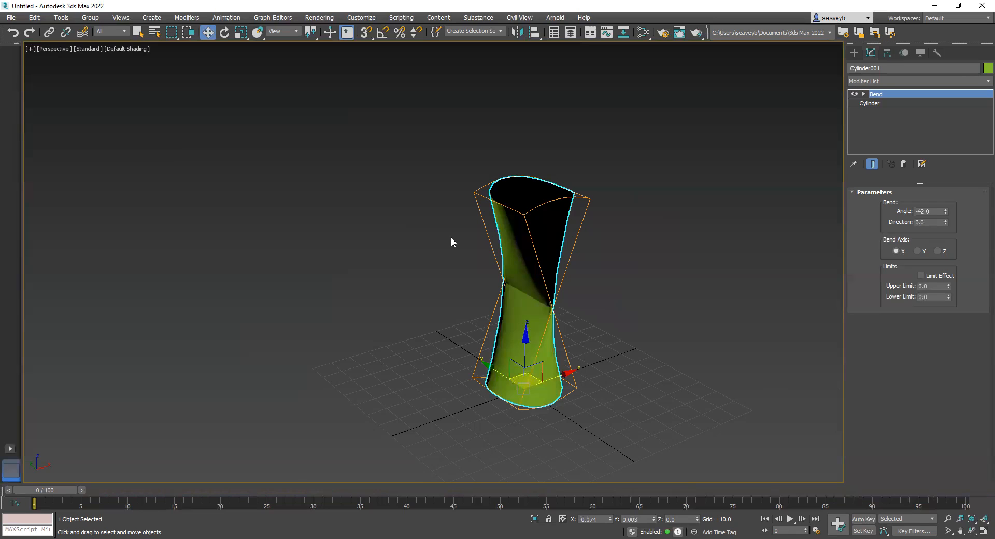
left_click(918, 251)
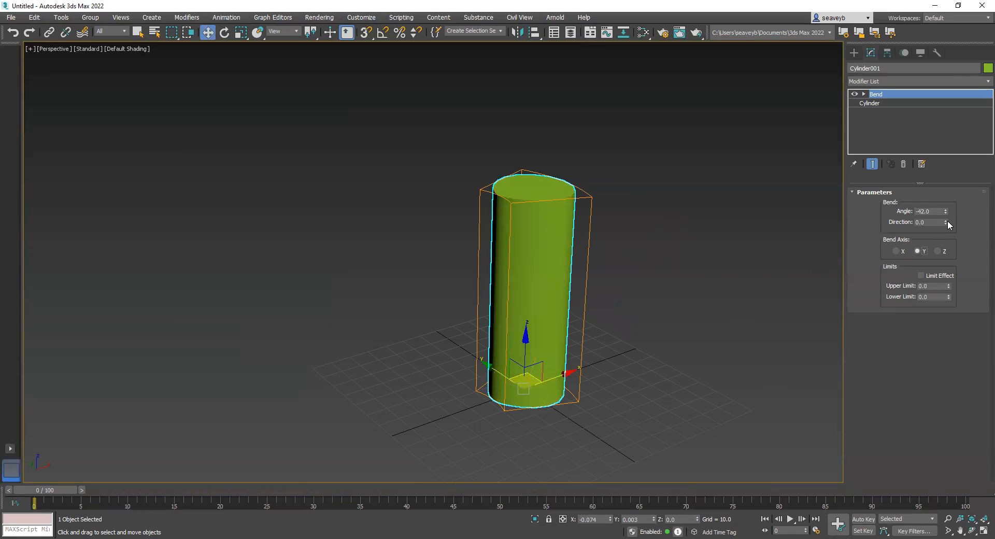
left_click_drag(945, 212, 965, 228)
left_click(937, 251)
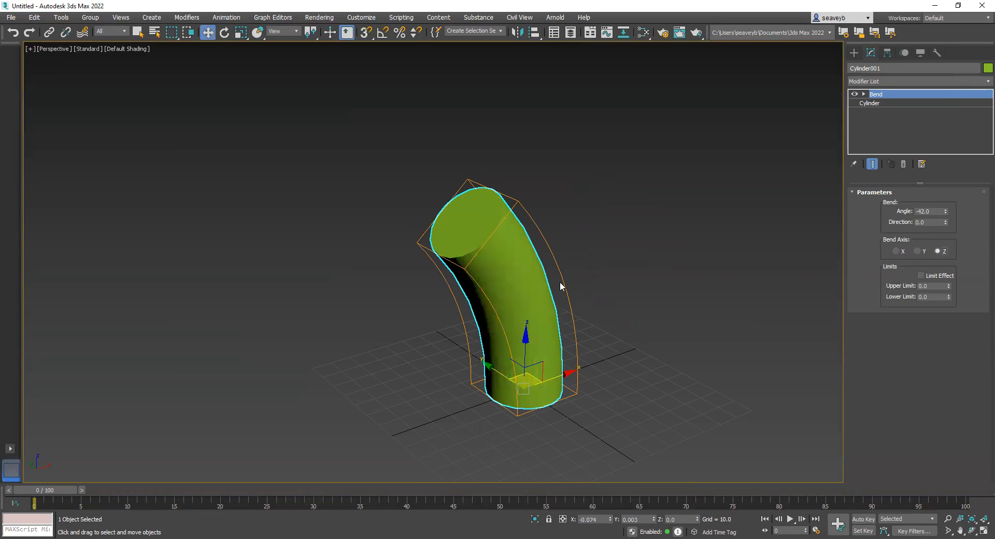
Display edged faces in the viewport and reduce the base cylinder's height segments to 1.
left_click(869, 104)
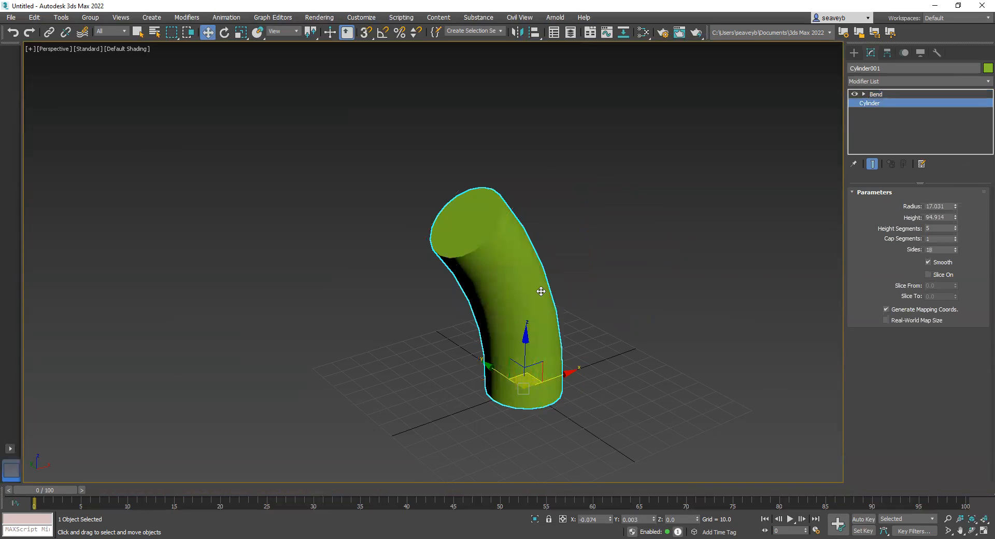
key("F4")
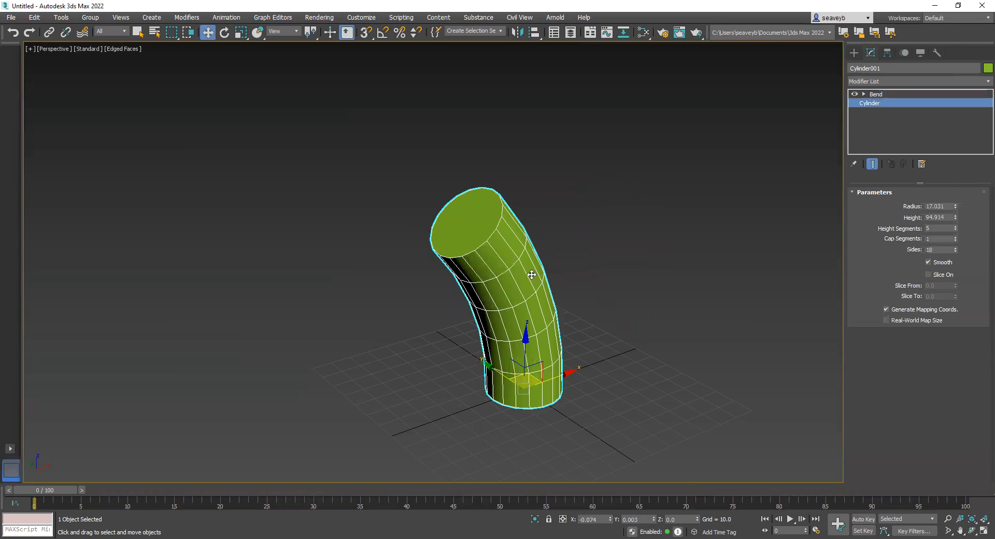
left_click(954, 230)
left_click(955, 229)
left_click(954, 229)
left_click(954, 229)
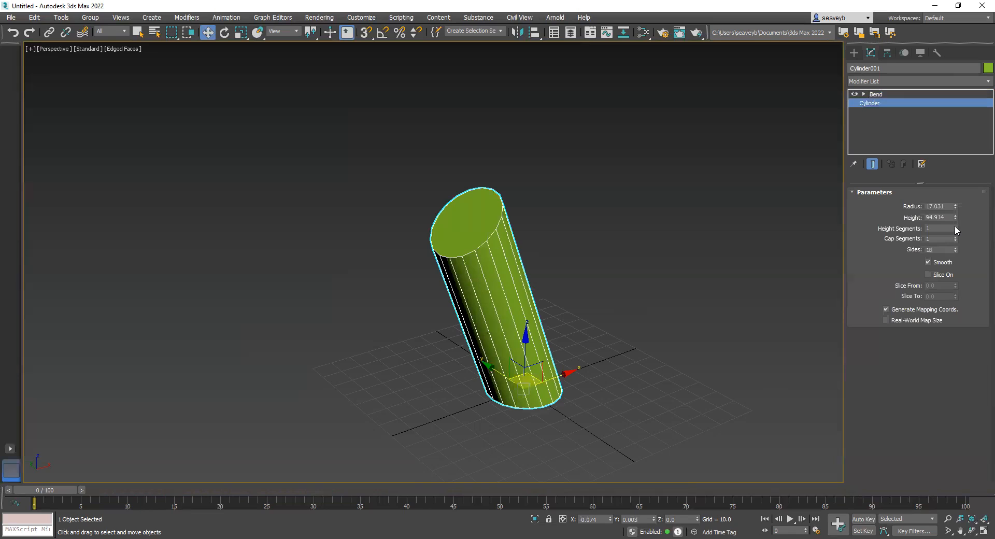
Raise the base cylinder's height segments one at a time to 11.
left_click(955, 226)
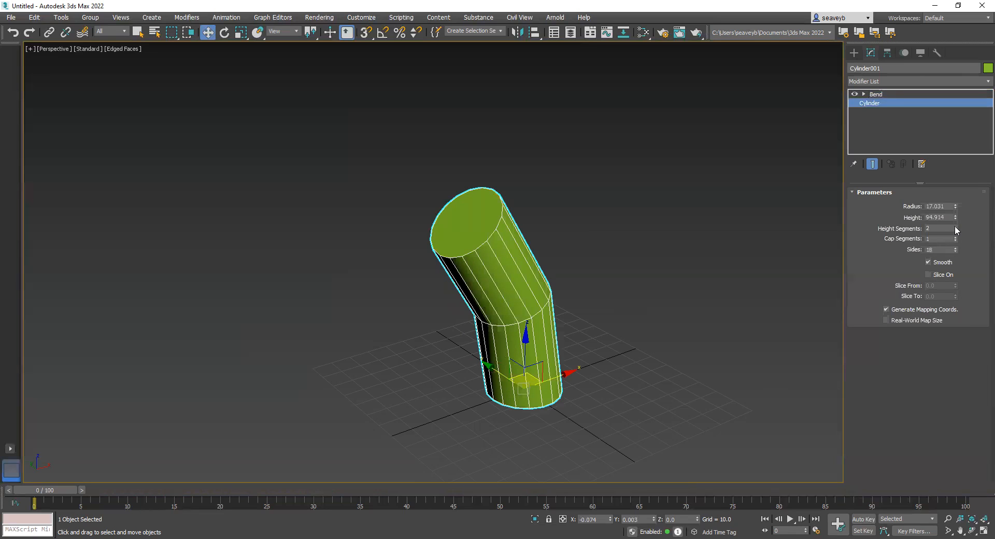
left_click(955, 226)
left_click(955, 226)
left_click(955, 226)
left_click(955, 227)
left_click(955, 226)
left_click(955, 226)
left_click(955, 226)
left_click(955, 226)
left_click(956, 225)
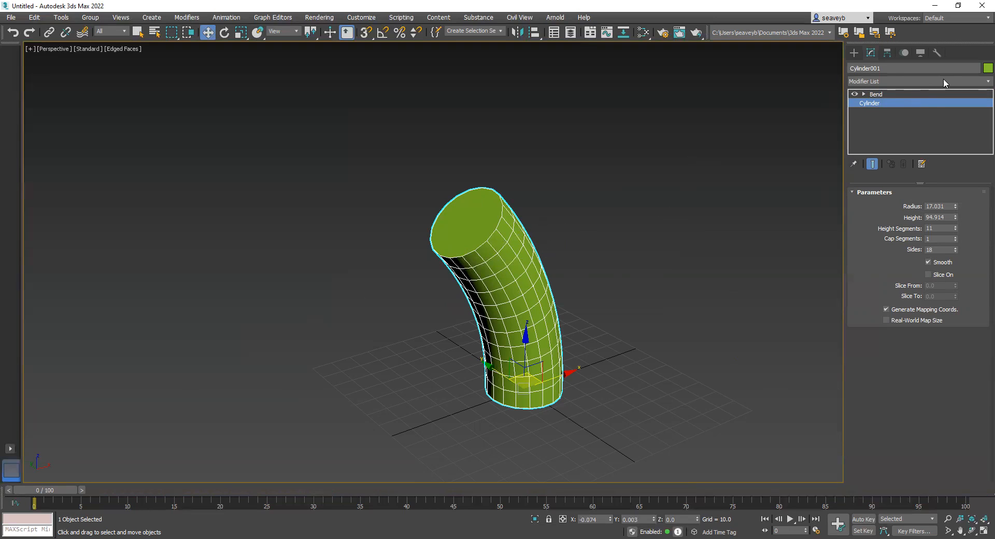
Add a Taper modifier above Bend on the cylinder and set its amount to about -0.78.
left_click(894, 94)
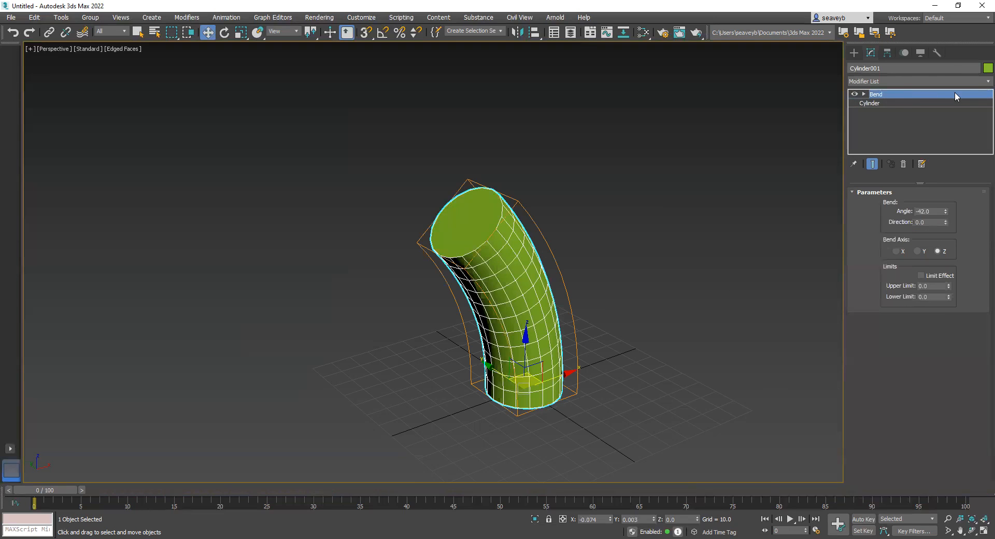
left_click(979, 81)
scroll(980, 286, "down", 6)
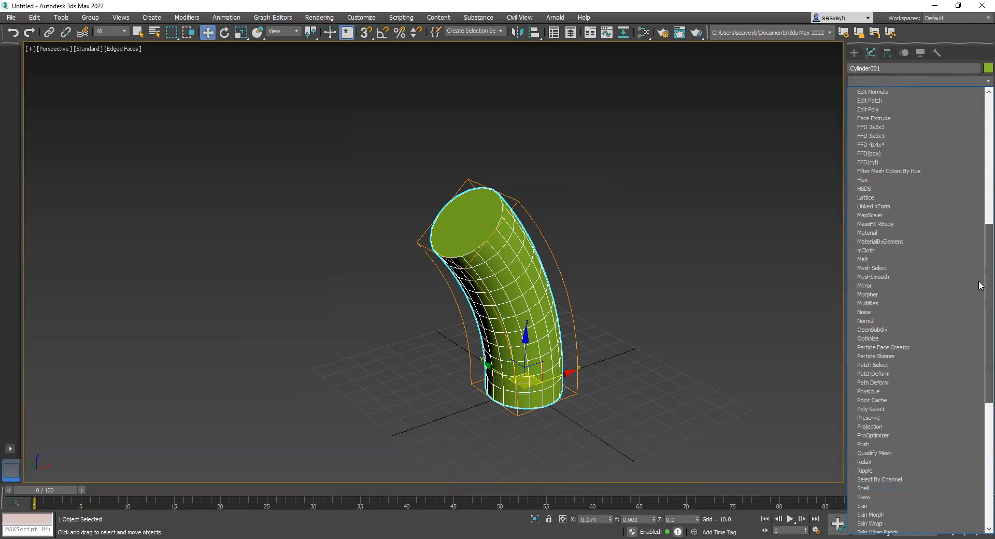
scroll(979, 286, "down", 10)
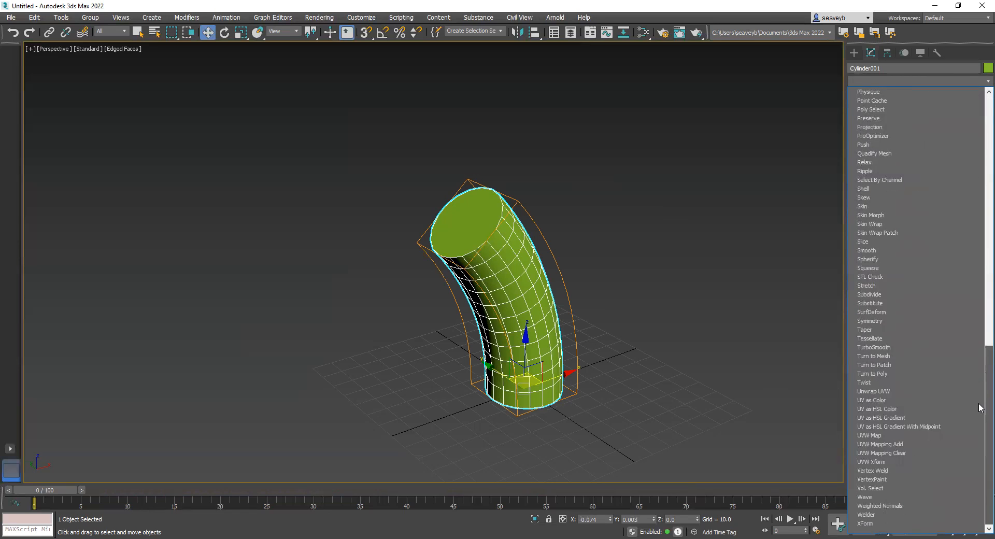
left_click(875, 328)
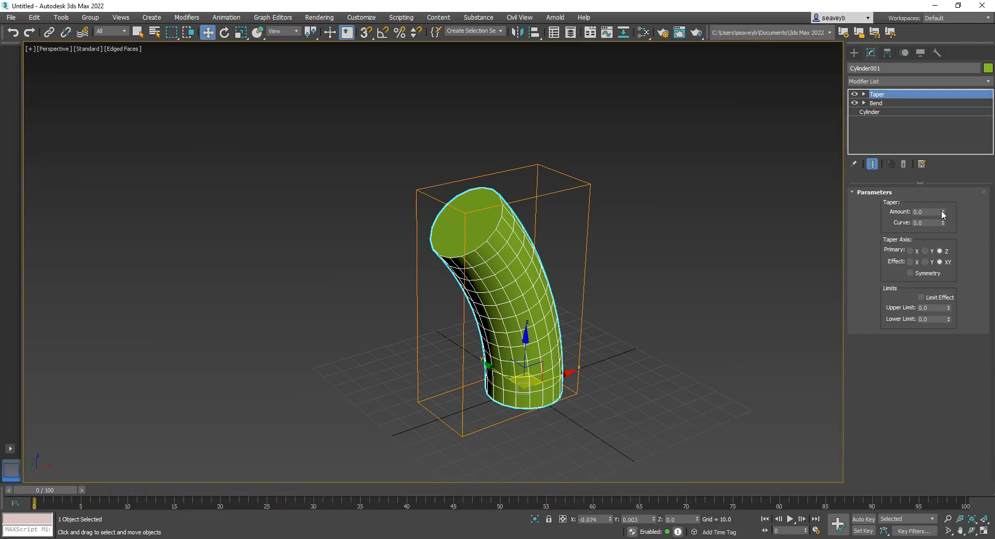
left_click_drag(942, 211, 947, 251)
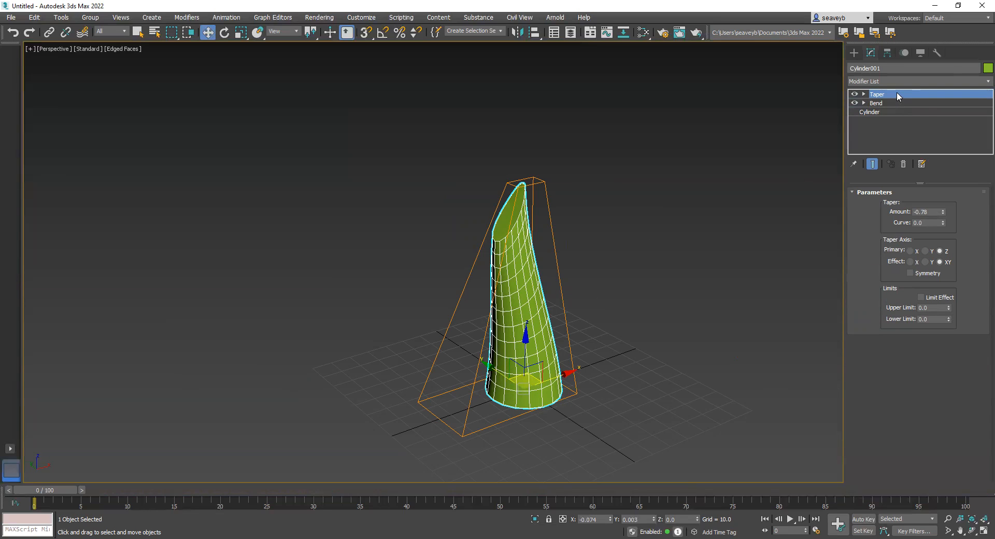
Move the Taper modifier below Bend in the cylinder's stack and set its amount to -1.0.
left_click_drag(898, 92, 896, 107)
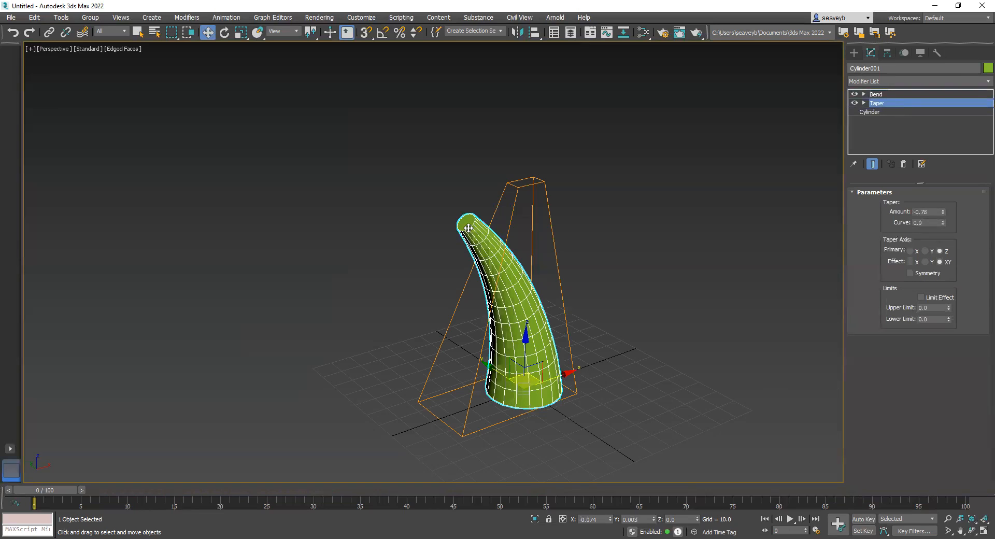
mouse_move(943, 213)
left_mouse_down()
mouse_move(950, 258)
mouse_move(949, 224)
left_mouse_up()
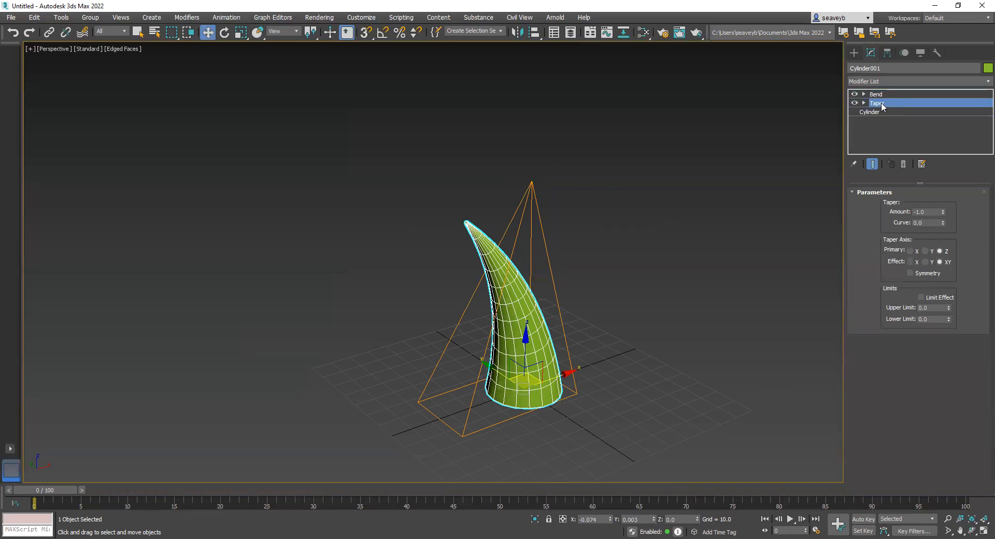
Set the Bend modifier's angle on the tapered cylinder to about -123.5.
left_click(880, 96)
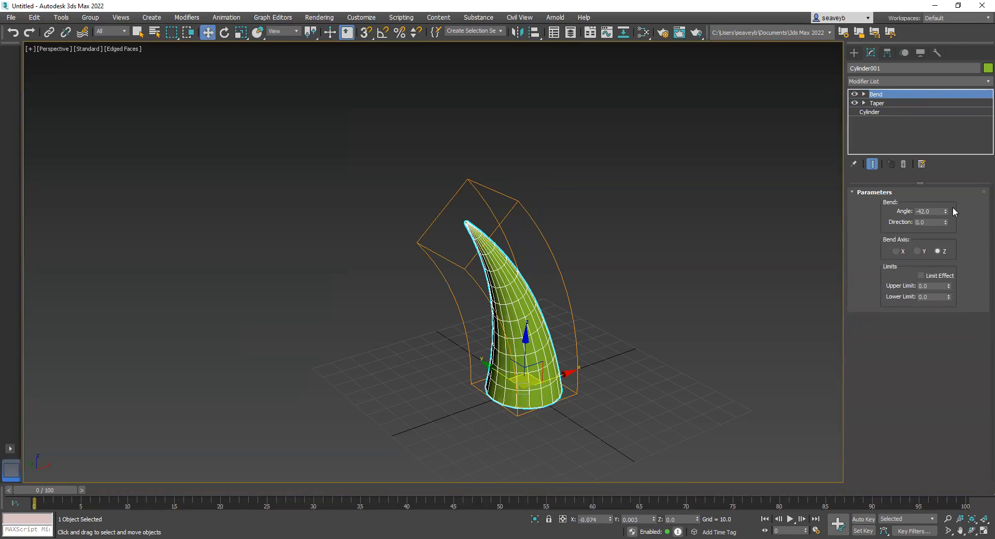
left_click_drag(945, 211, 958, 294)
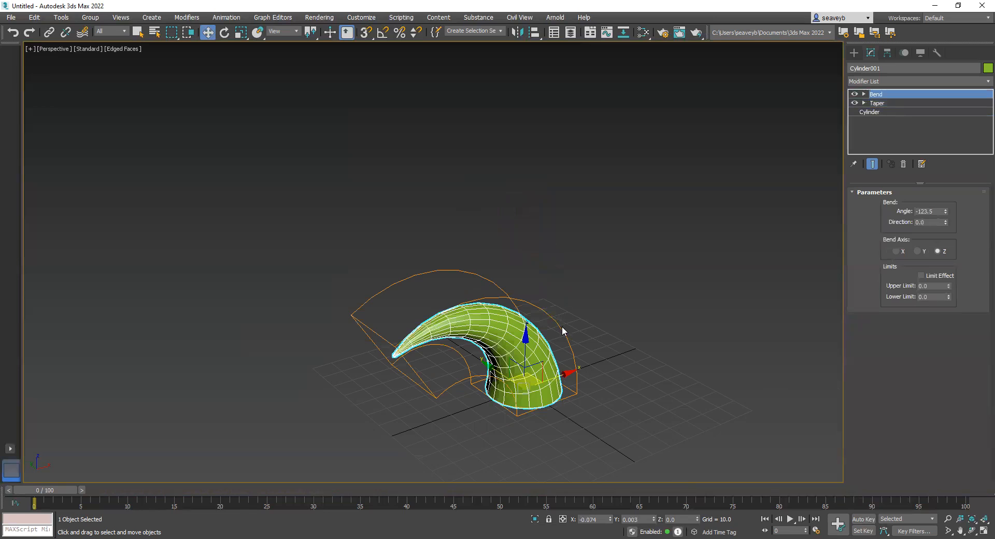
middle_click_drag(567, 336, 587, 326, "alt")
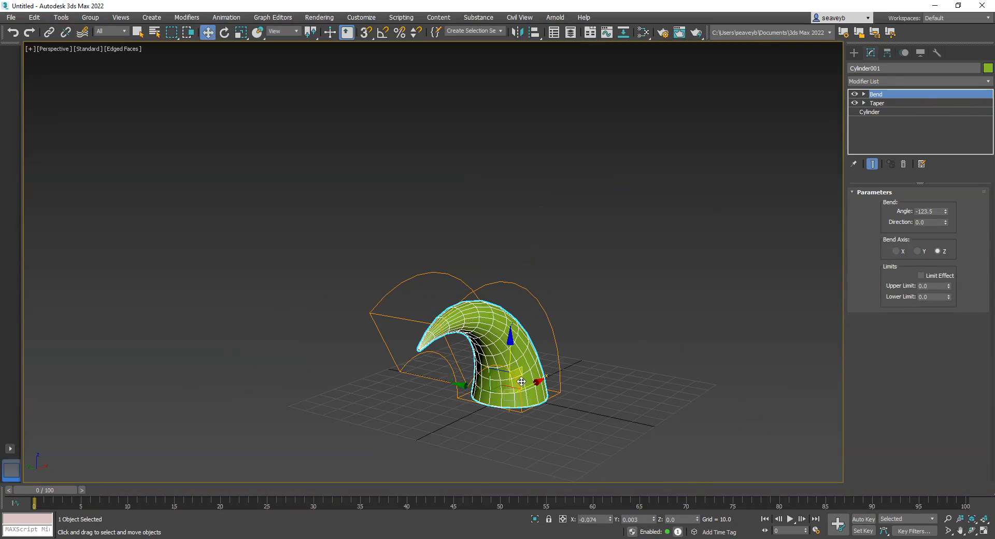
Add a Lattice modifier above Bend in the cylinder's stack.
scroll(508, 364, "up", 5)
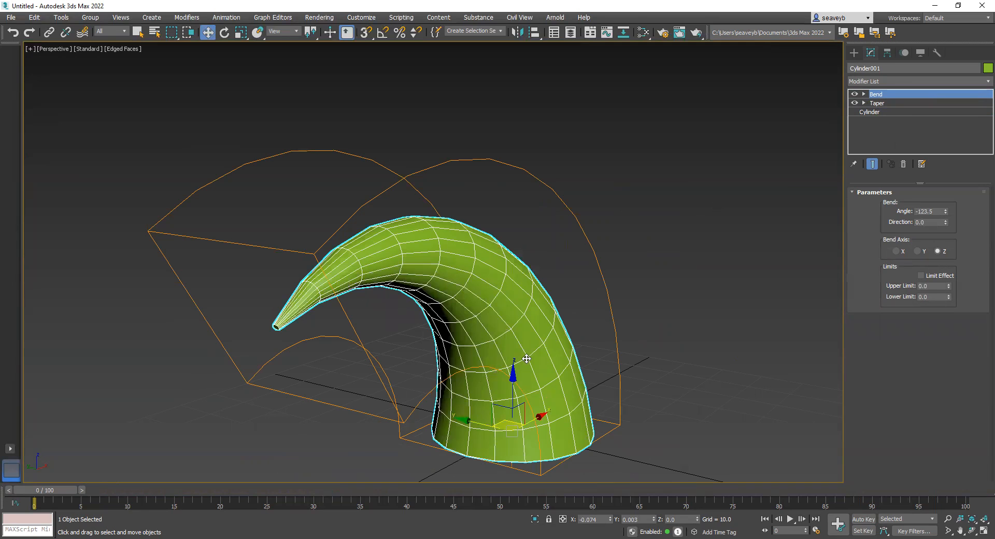
left_click(980, 81)
scroll(980, 197, "down", 6)
left_click_drag(980, 197, 978, 272)
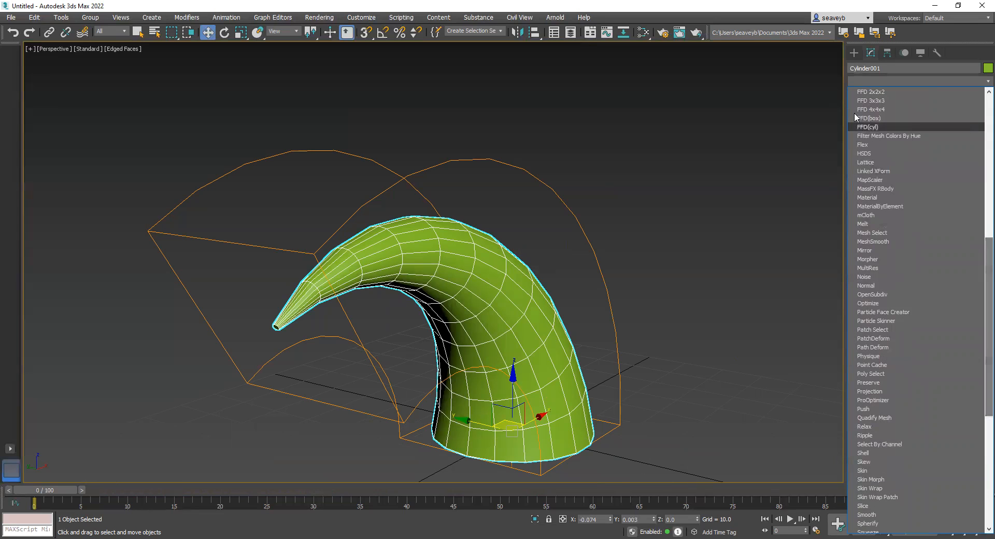
left_click(875, 163)
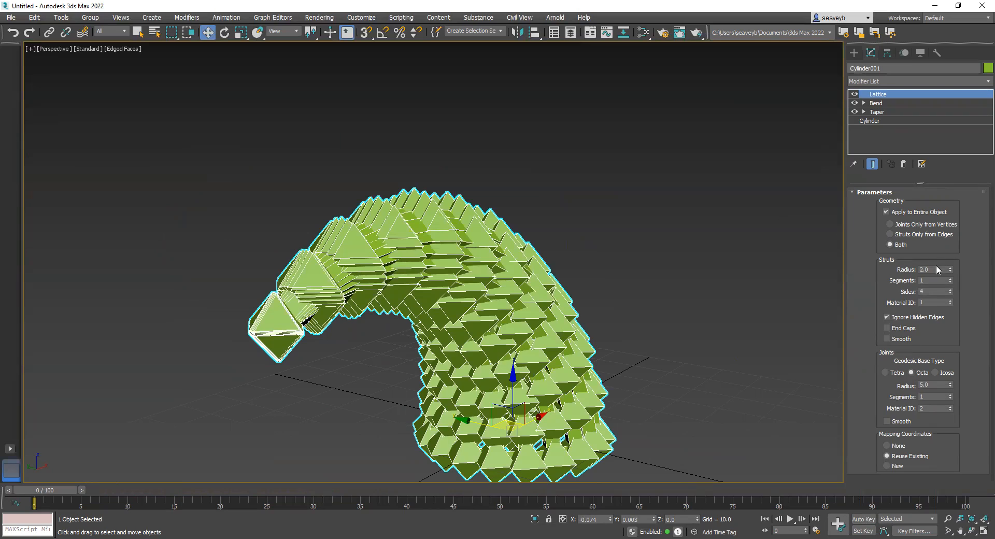
Set both the strut radius and the joint radius of the Lattice modifier to 0.2.
left_click_drag(938, 271, 905, 275)
type("0.2")
key("Return")
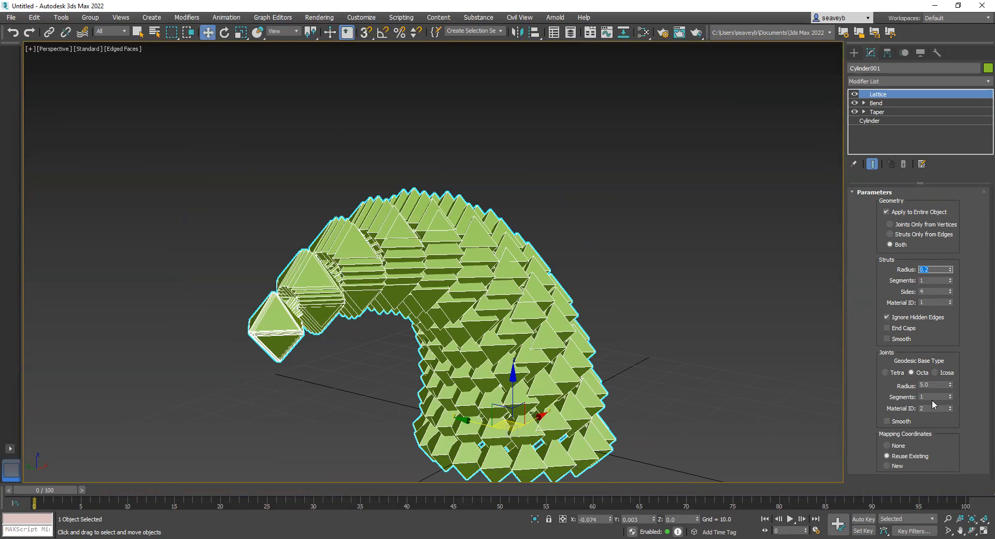
left_click_drag(929, 386, 904, 387)
type(".2")
key("Return")
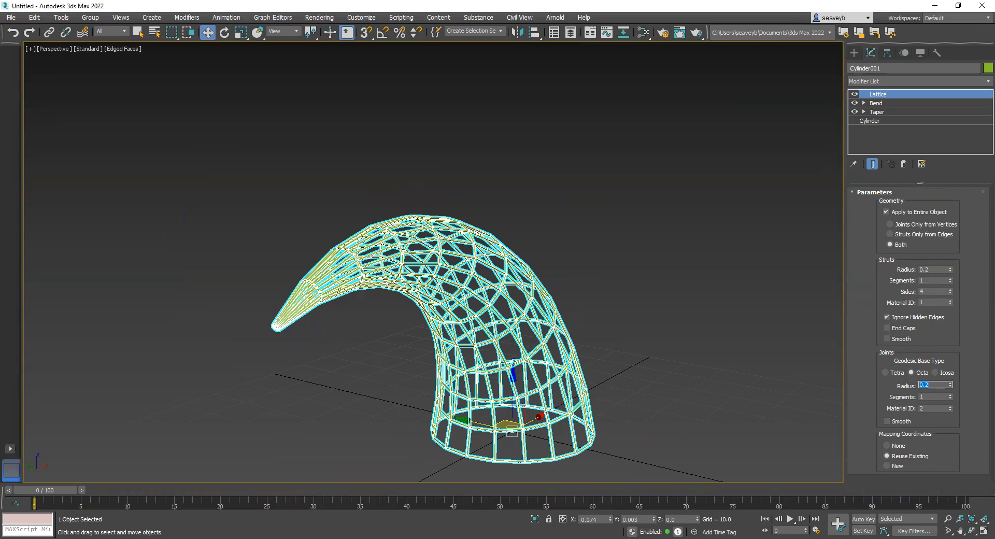
Reduce the Lattice modifier's strut radius to 0.1.
scroll(514, 335, "up", 5)
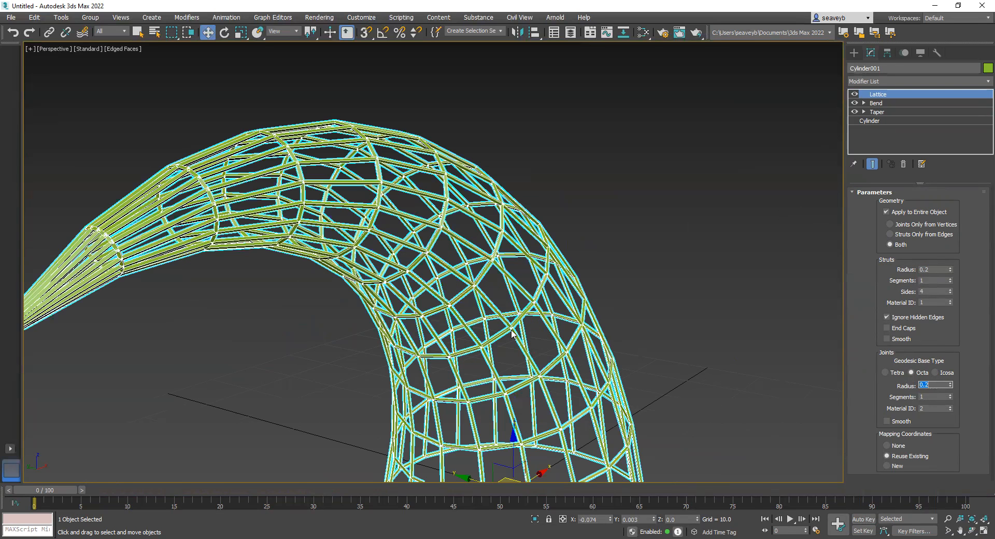
scroll(549, 303, "up", 5)
middle_click_drag(674, 374, 569, 263)
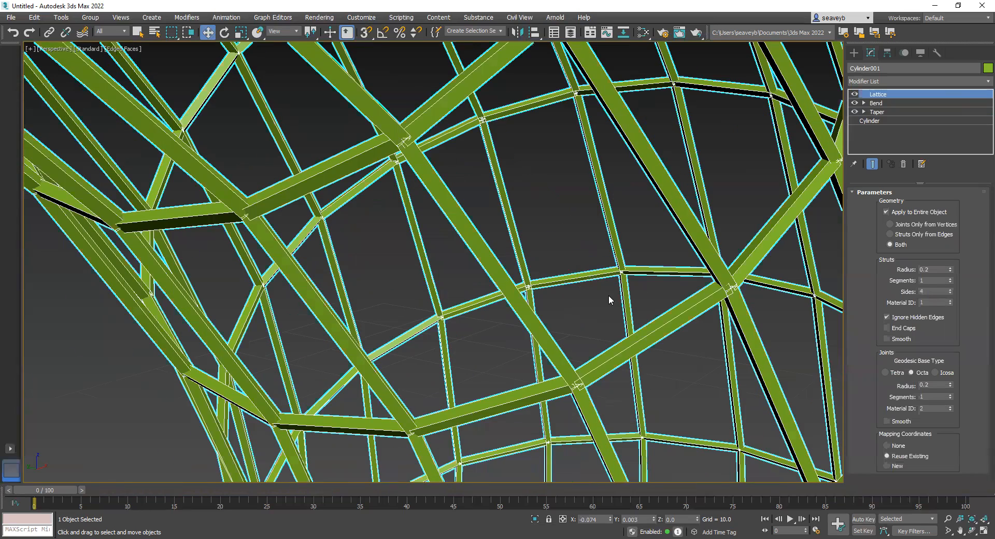
key("z")
middle_click_drag(575, 277, 566, 284)
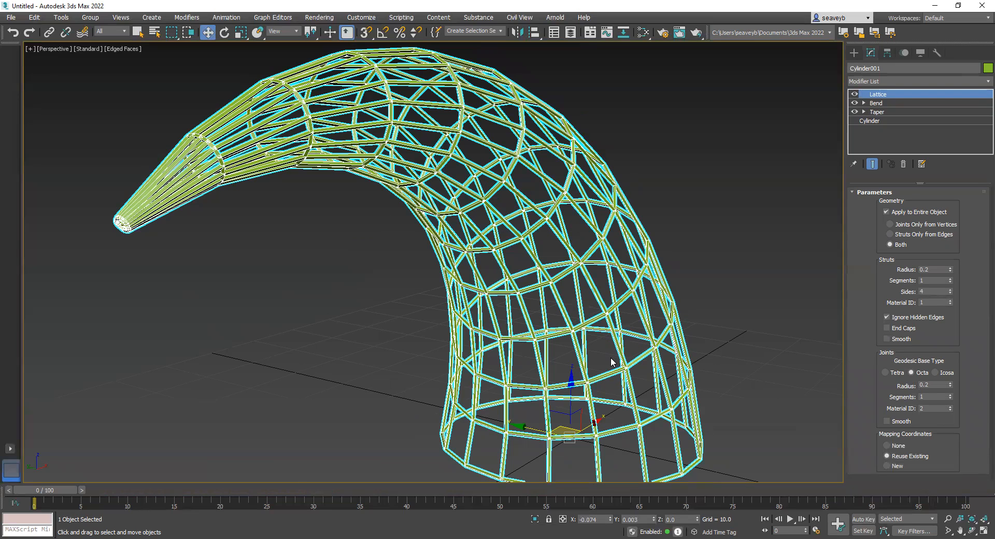
left_click(927, 269)
double_click(927, 268)
key("Return")
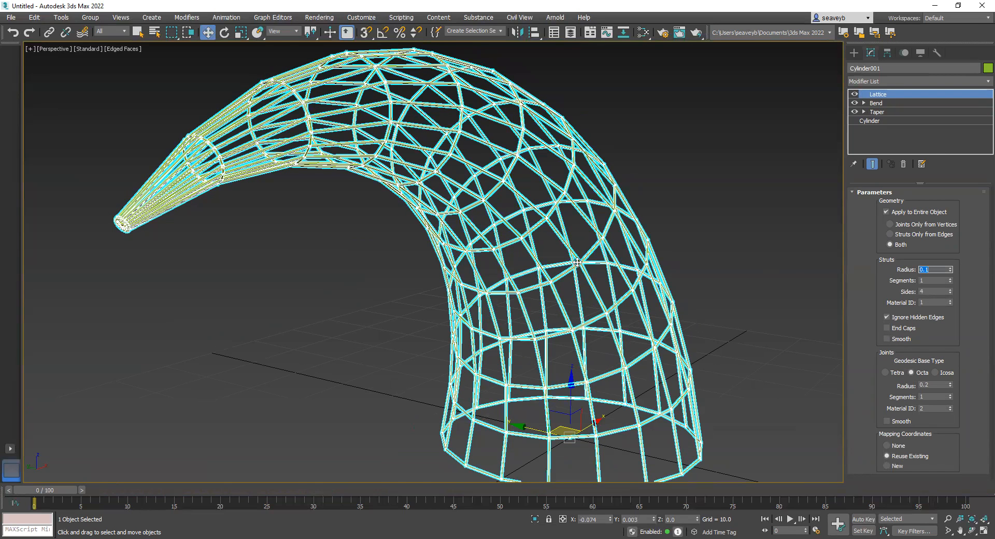
Raise the Lattice joints' segments to 4 to make the joints rounder.
scroll(576, 262, "up", 3)
scroll(581, 261, "up", 3)
middle_click_drag(630, 277, 493, 319)
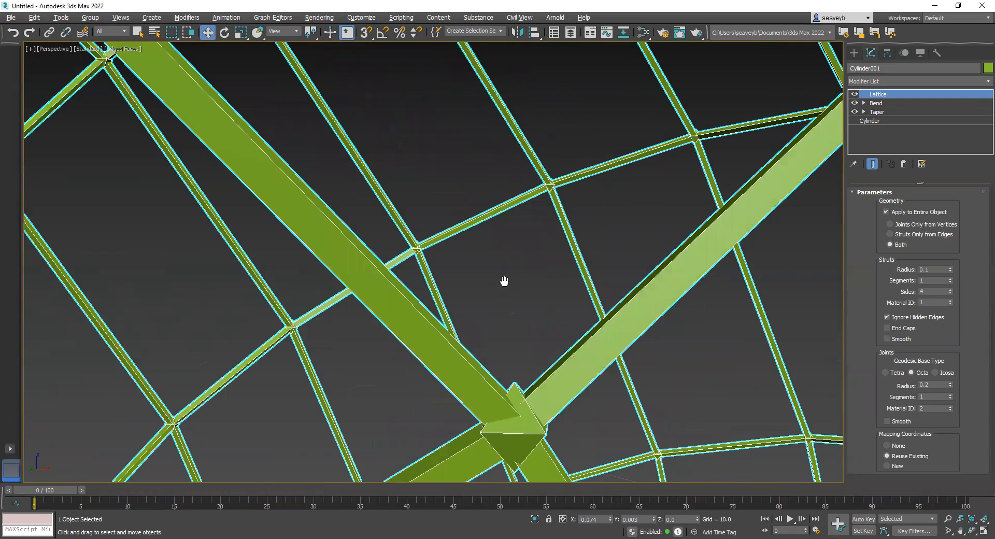
middle_click_drag(504, 280, 497, 309, "alt")
middle_click_drag(837, 354, 921, 361, "alt")
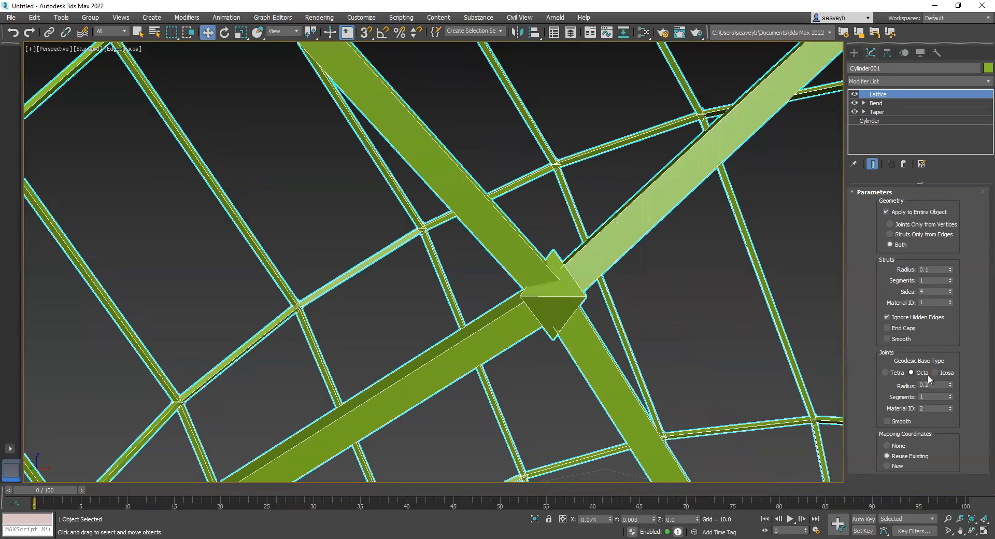
left_click(949, 395)
left_click(949, 395)
left_click(948, 396)
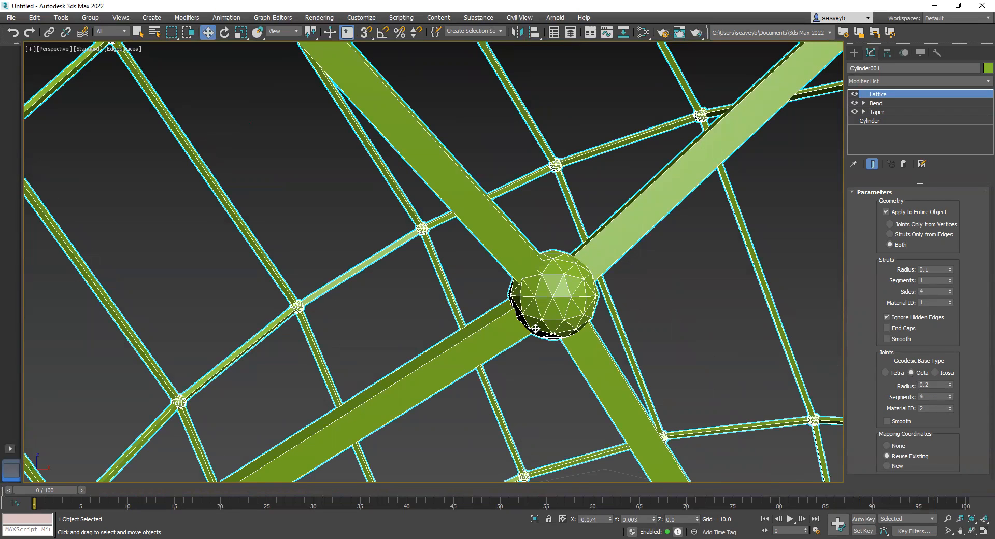
Examine the lattice's joints and struts up close and across the horn's base.
scroll(562, 327, "up", 3)
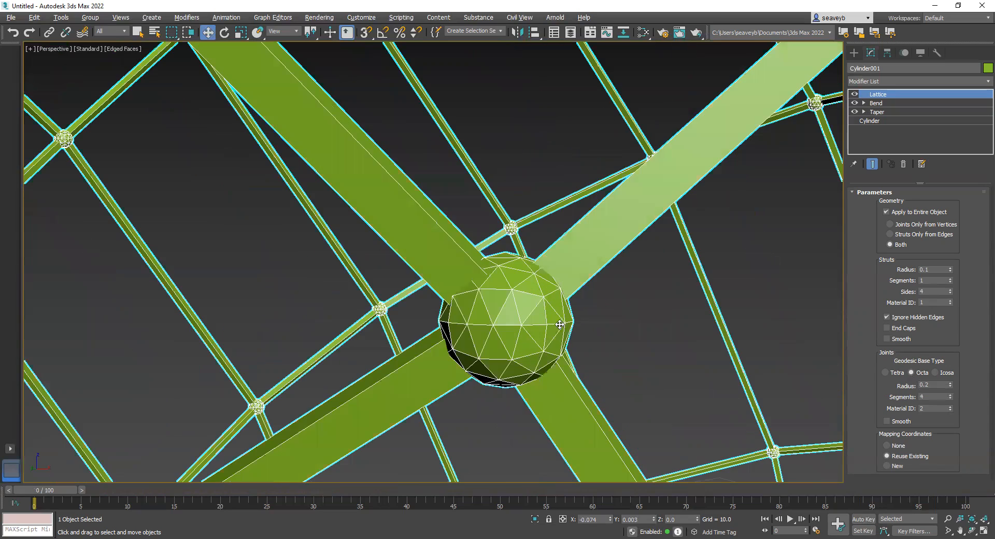
scroll(559, 323, "up", 2)
scroll(557, 325, "down", 2)
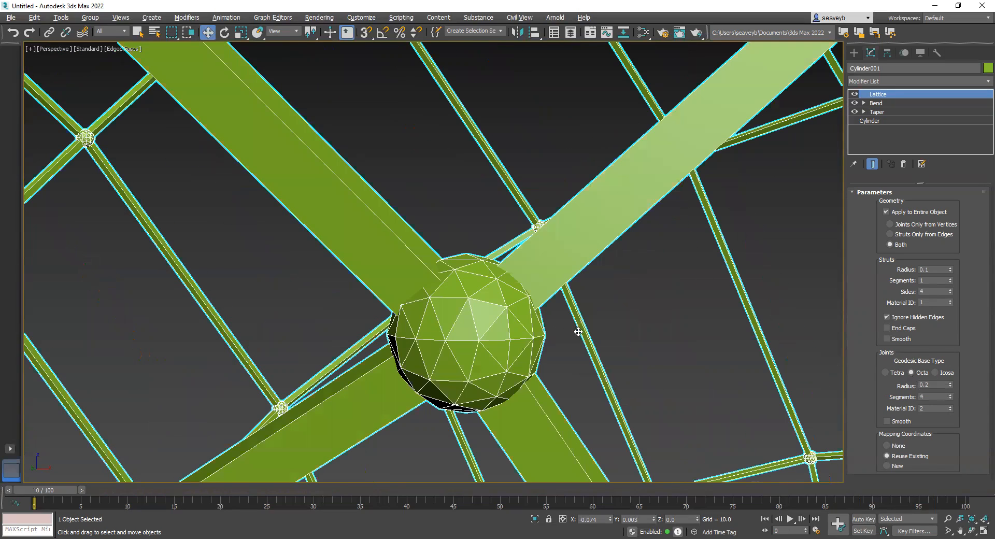
scroll(591, 339, "down", 4)
scroll(582, 256, "down", 2)
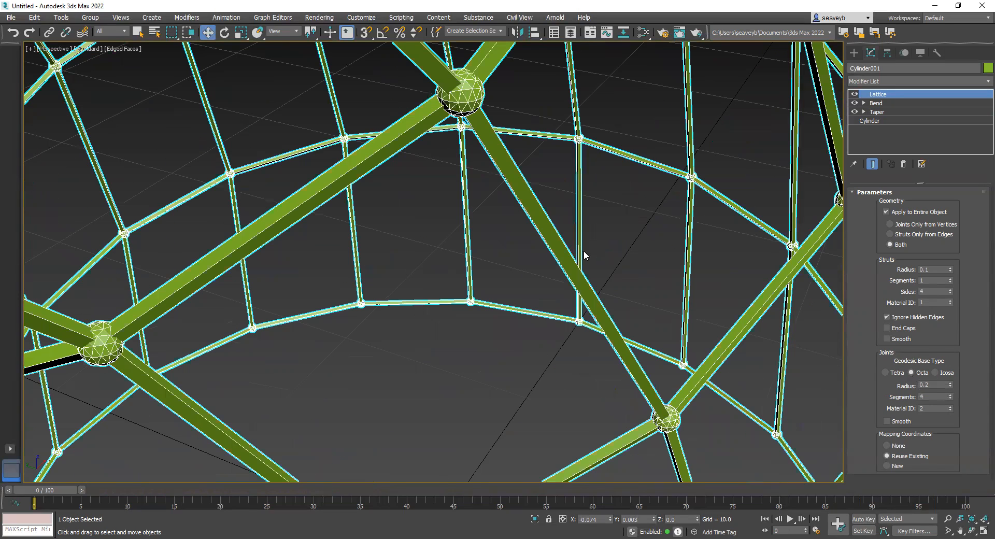
scroll(596, 269, "down", 4)
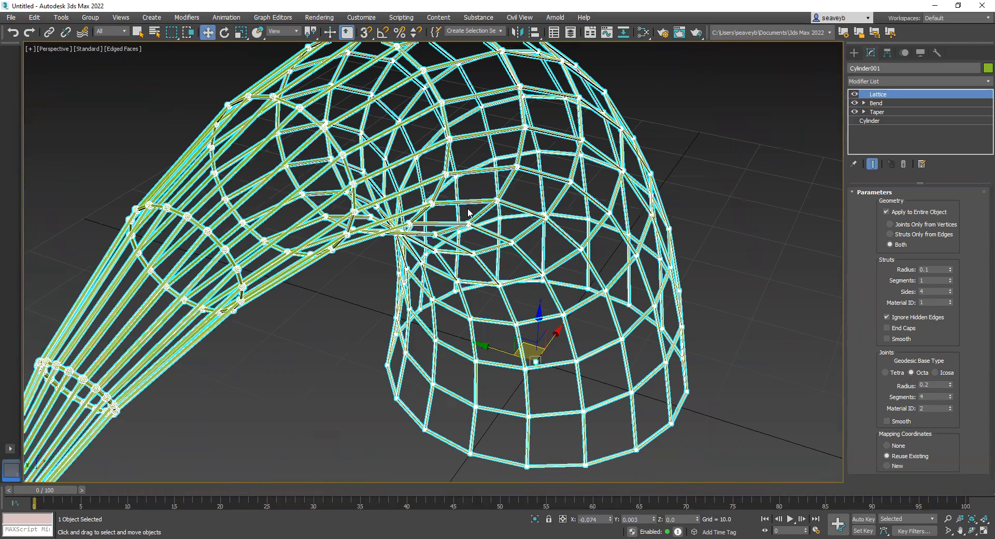
scroll(374, 422, "up", 4)
scroll(493, 384, "up", 1)
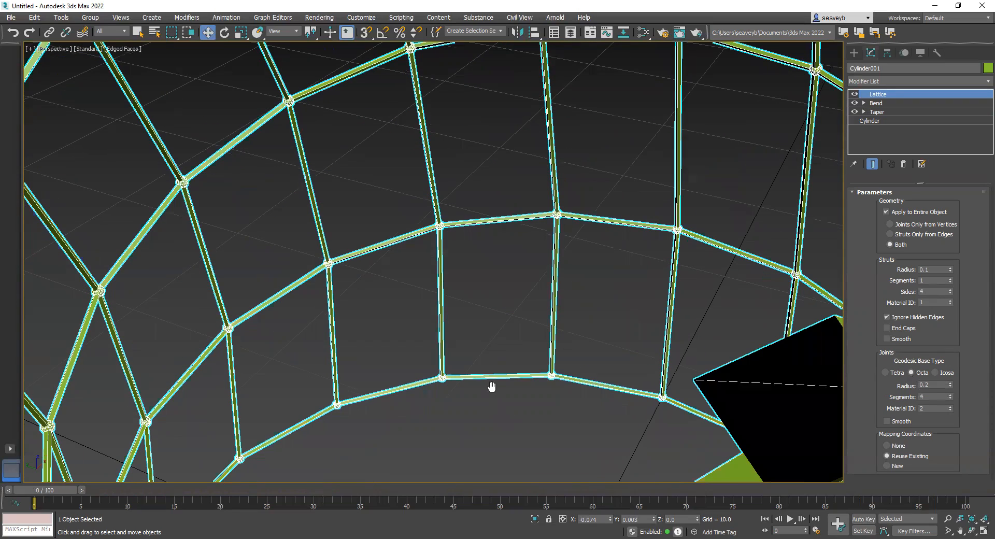
Set the number of sides on the Lattice struts to 12.
scroll(521, 320, "up", 4)
scroll(495, 331, "up", 2)
middle_click_drag(486, 334, 497, 362)
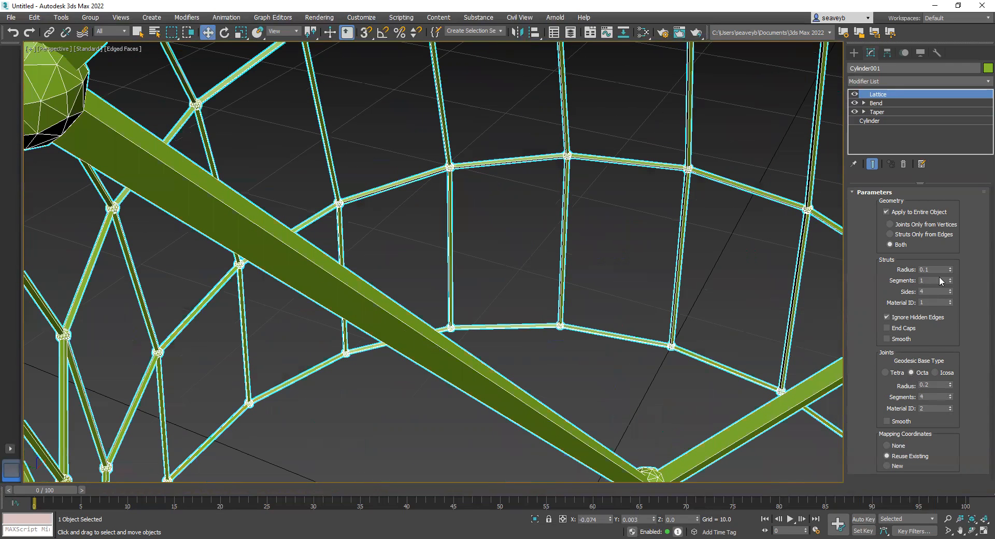
double_click(928, 293)
type("12")
key("Return")
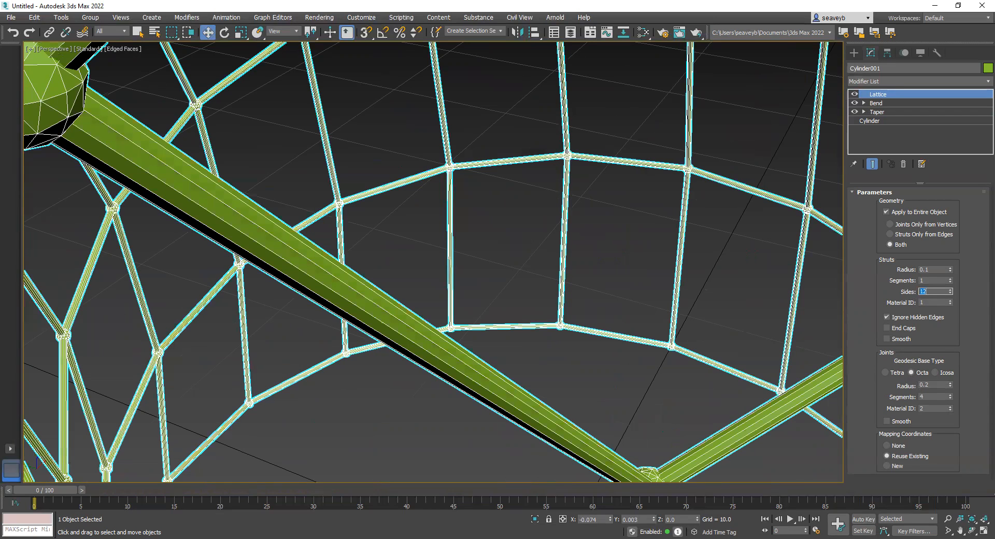
Turn off the edged faces display in the perspective view and deselect the horn.
middle_click_drag(580, 360, 620, 359, "alt")
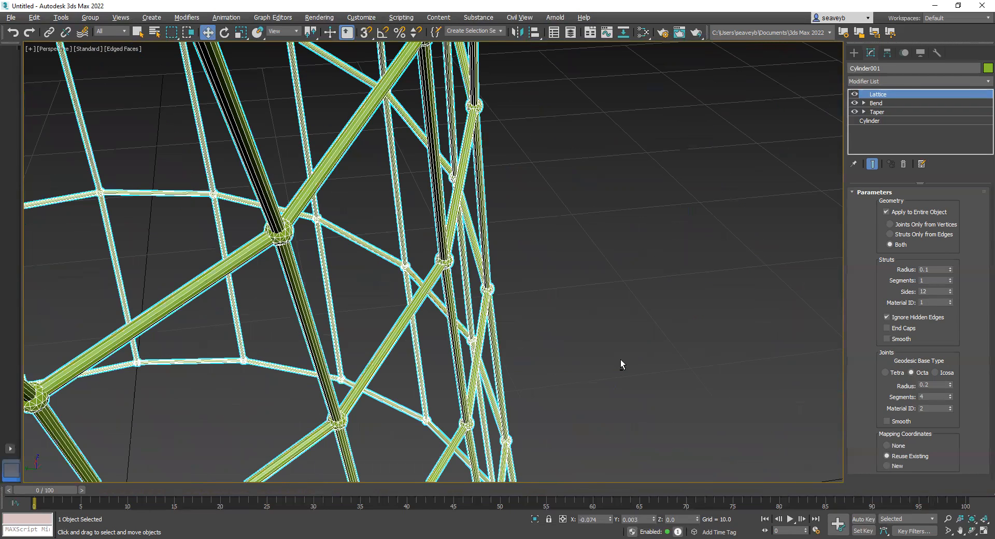
key("z")
middle_click_drag(539, 409, 461, 319, "alt")
key("F4")
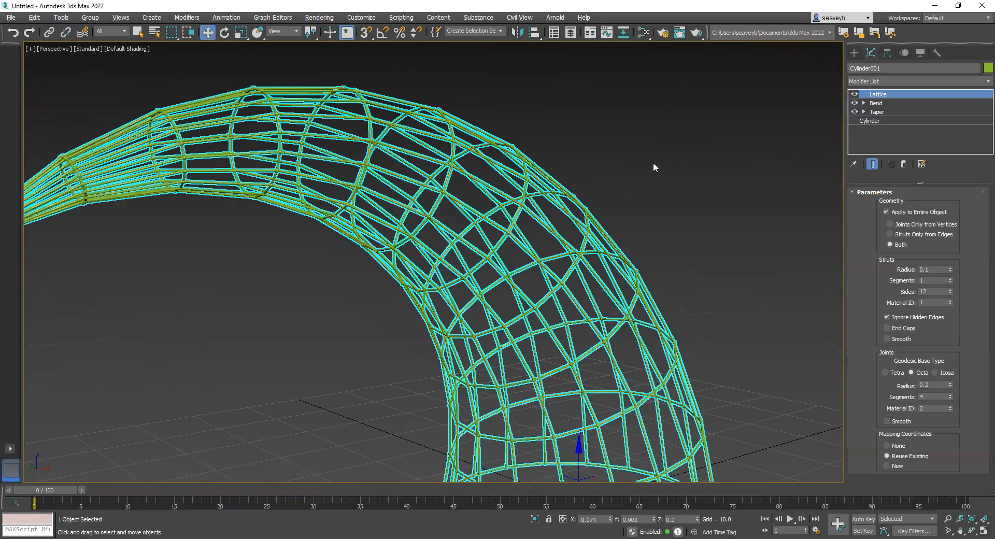
left_click(660, 343)
Examine the lattice horn's tip up close and its whole shape from the side.
scroll(376, 409, "down", 4)
scroll(384, 414, "up", 2)
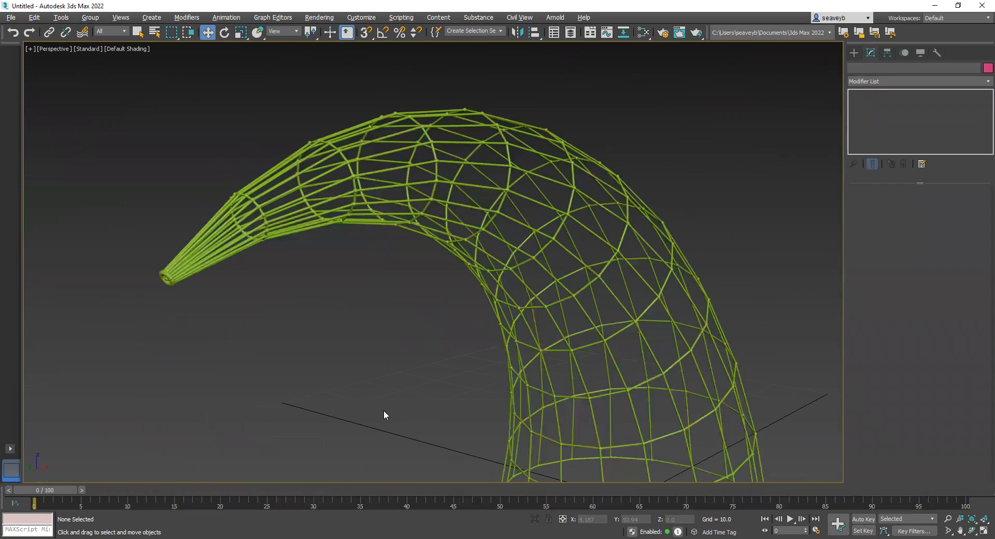
scroll(187, 300, "up", 5)
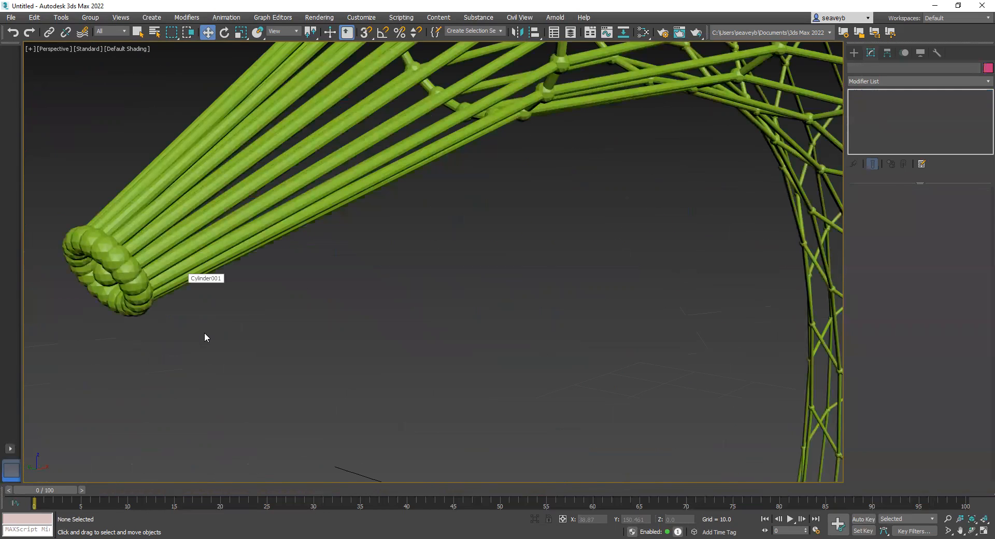
scroll(207, 334, "up", 4)
scroll(212, 336, "down", 2)
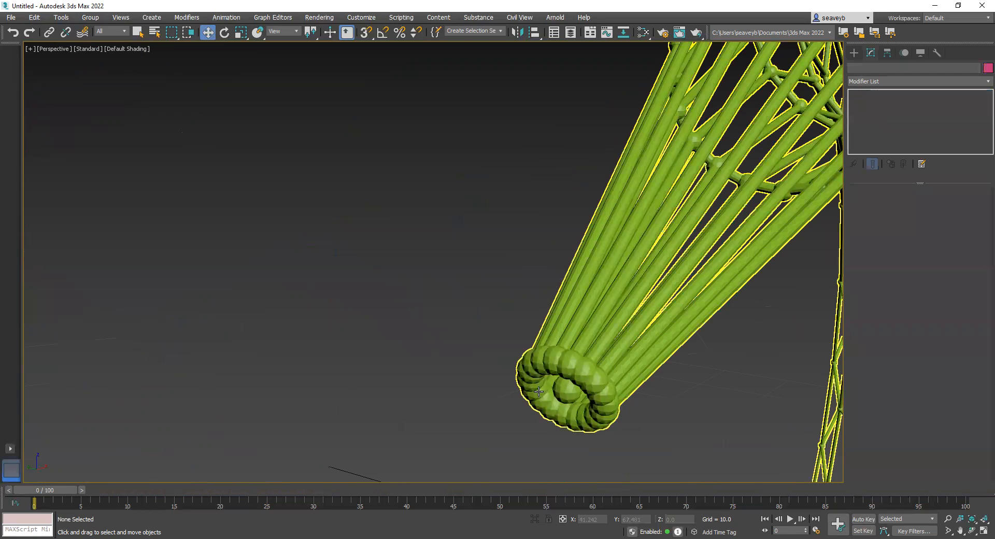
scroll(651, 383, "down", 8)
middle_click_drag(737, 400, 747, 220, "alt")
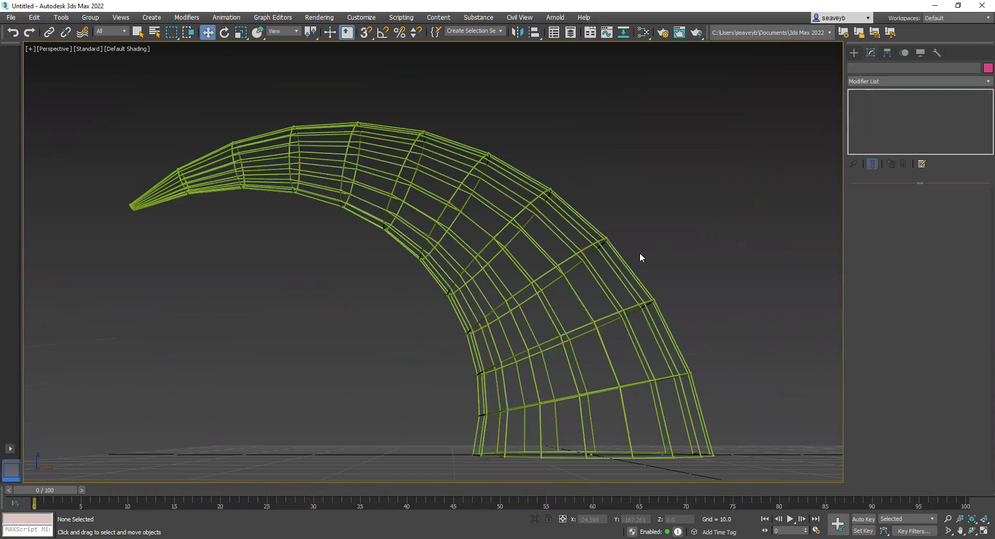
Set the number of sides of the horn's base cylinder to 32.
left_click(628, 268)
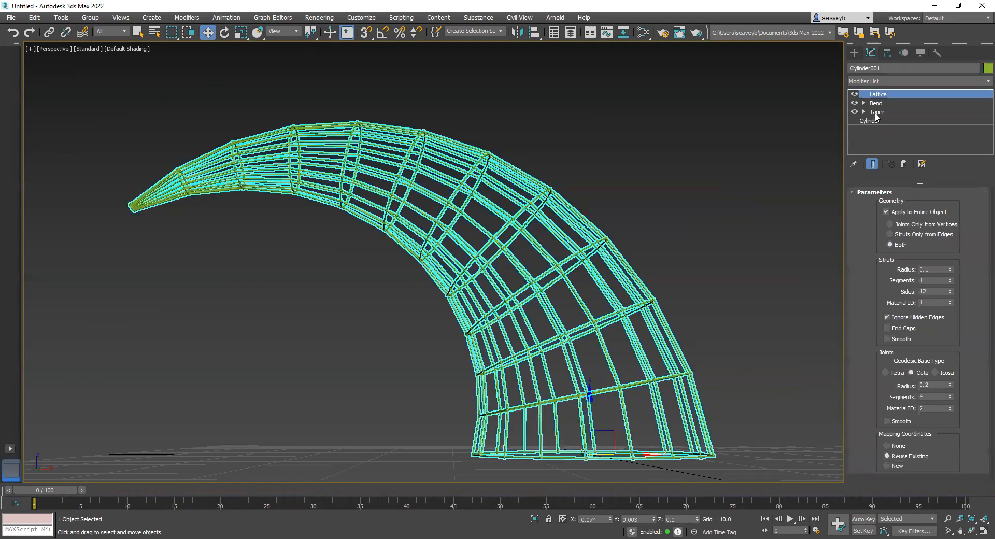
left_click(873, 122)
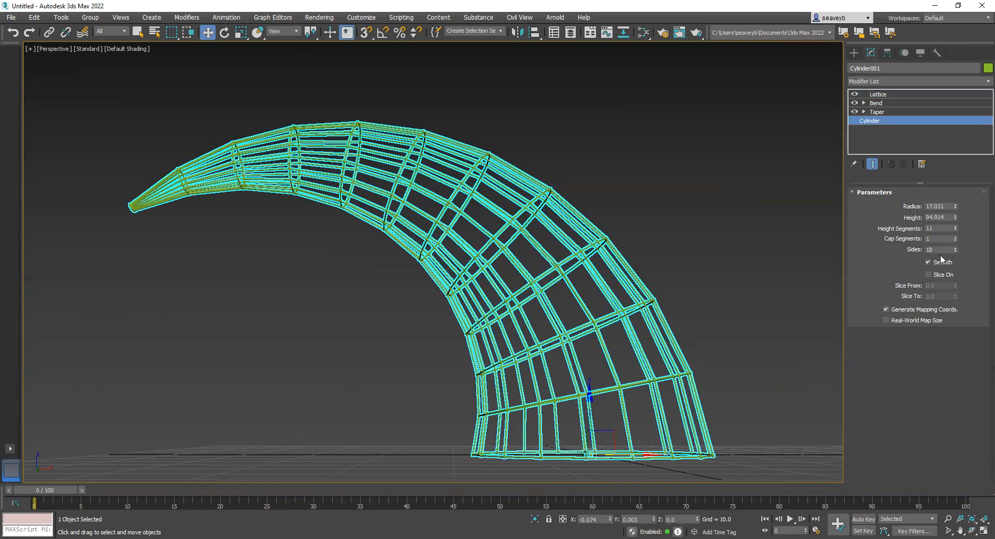
left_click(928, 250)
type("32")
key("Return")
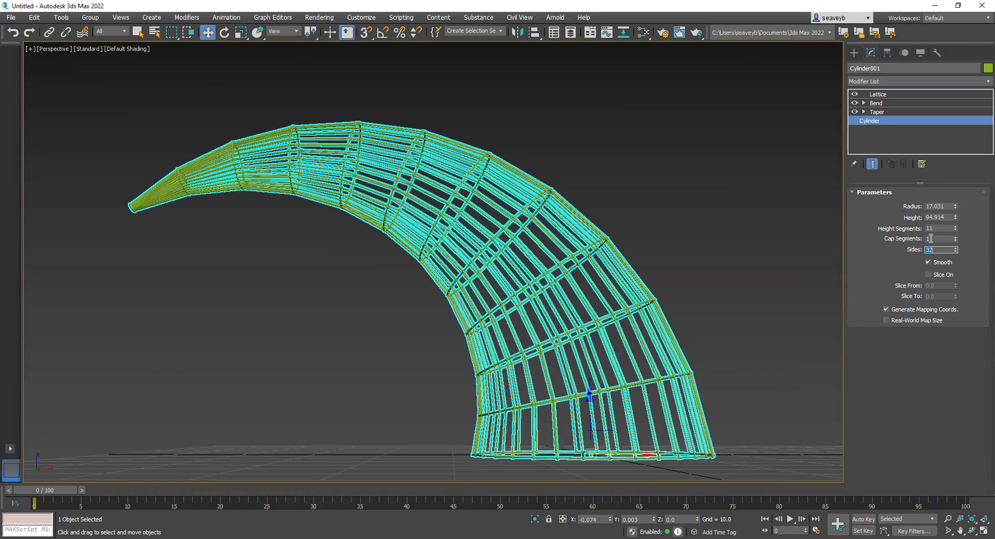
Set the base cylinder's height segments to 32 and deselect the horn.
left_click(927, 230)
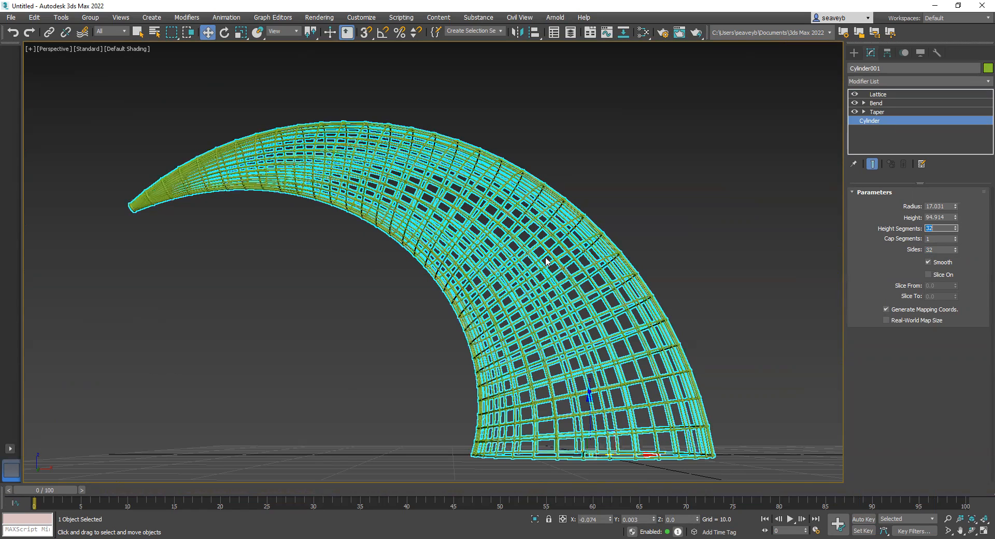
middle_click_drag(549, 278, 529, 323, "alt")
left_click(576, 149)
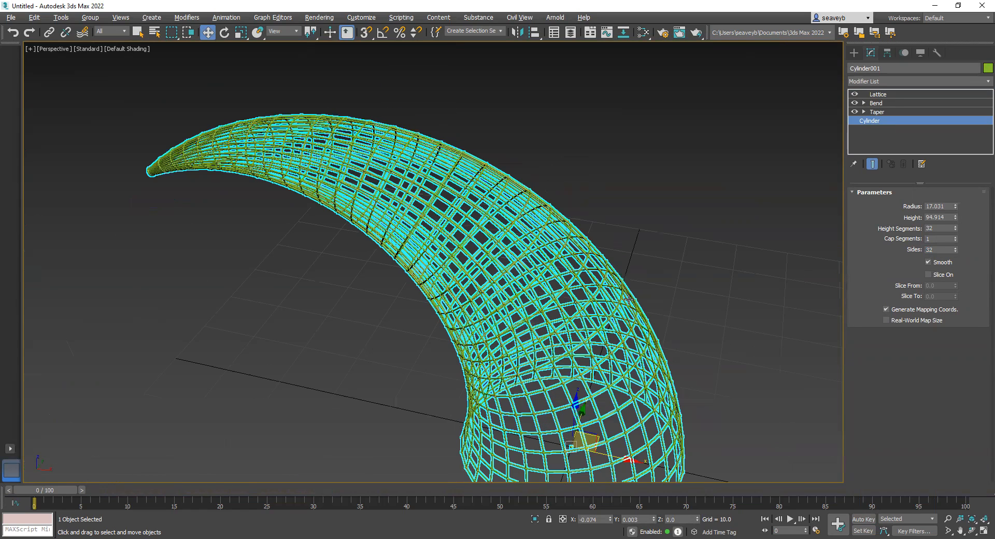
scroll(586, 306, "down", 5)
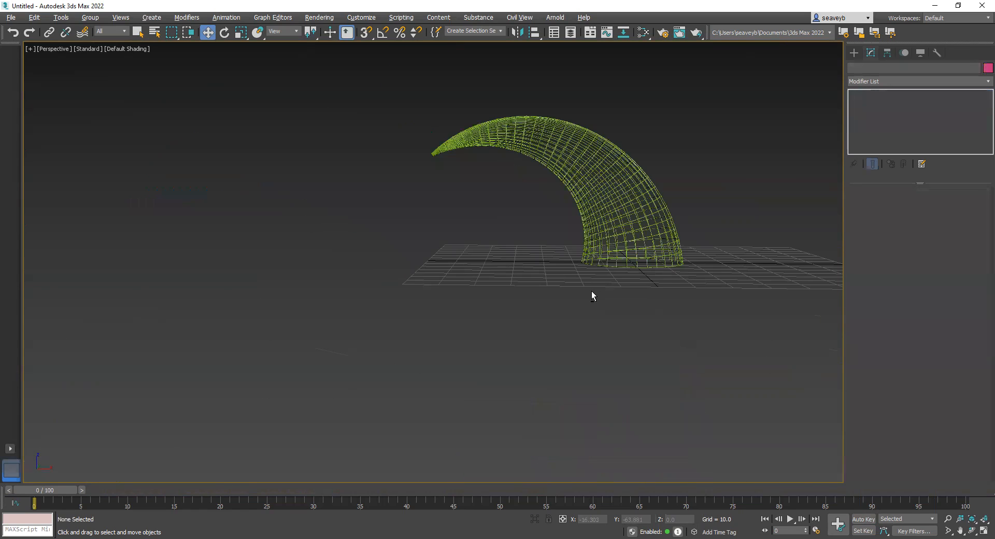
scroll(673, 270, "up", 1)
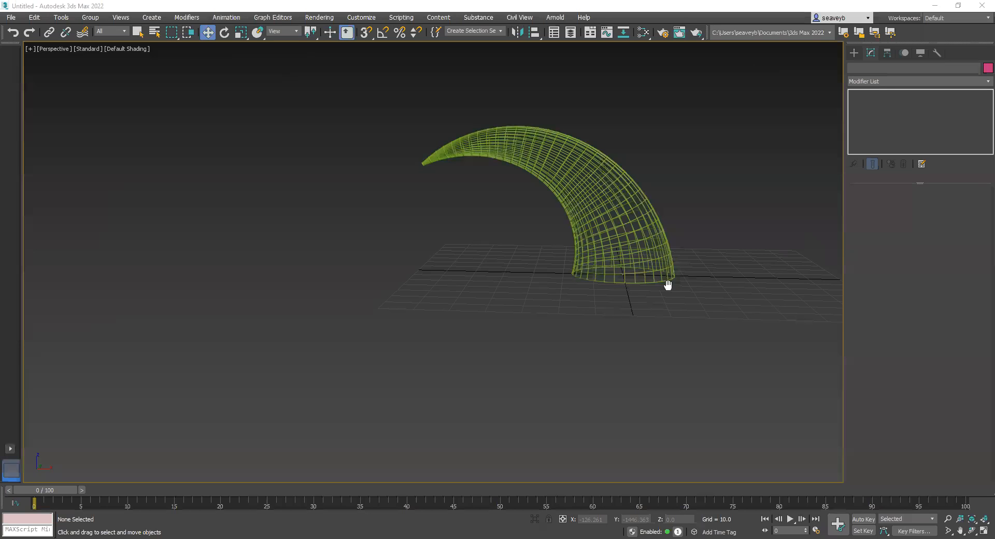
Create a sphere with a radius of about 42 on the grid beside the lattice horn.
middle_click_drag(667, 284, 513, 348)
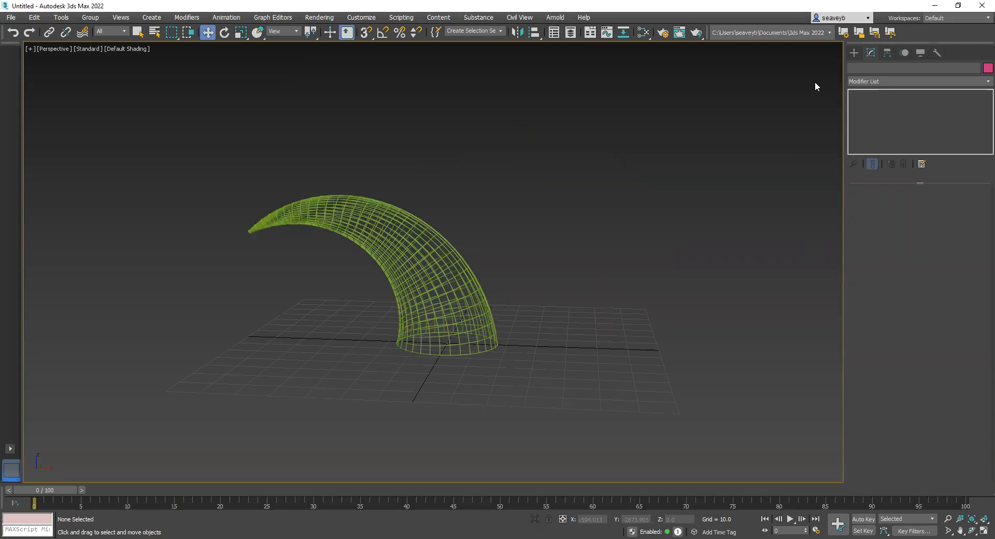
left_click(853, 53)
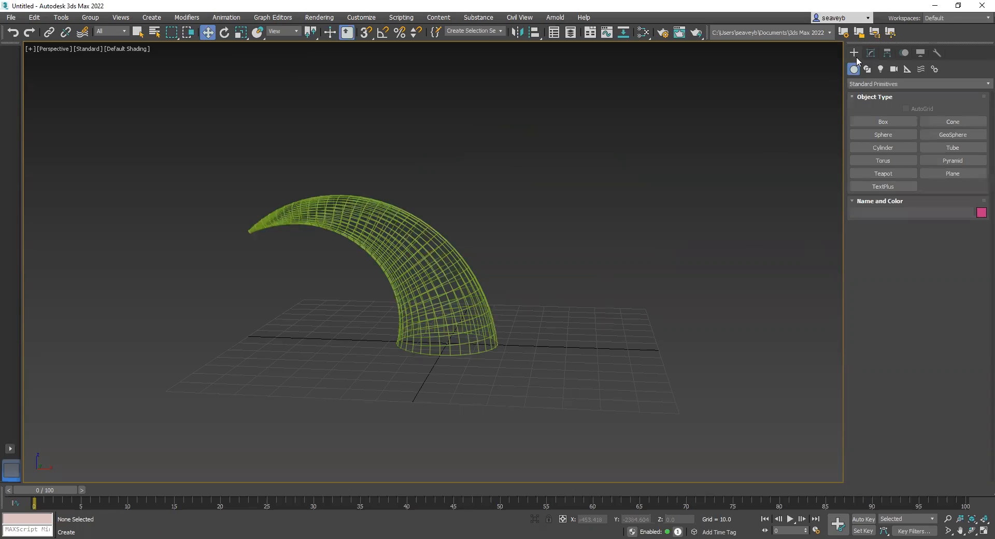
left_click(885, 134)
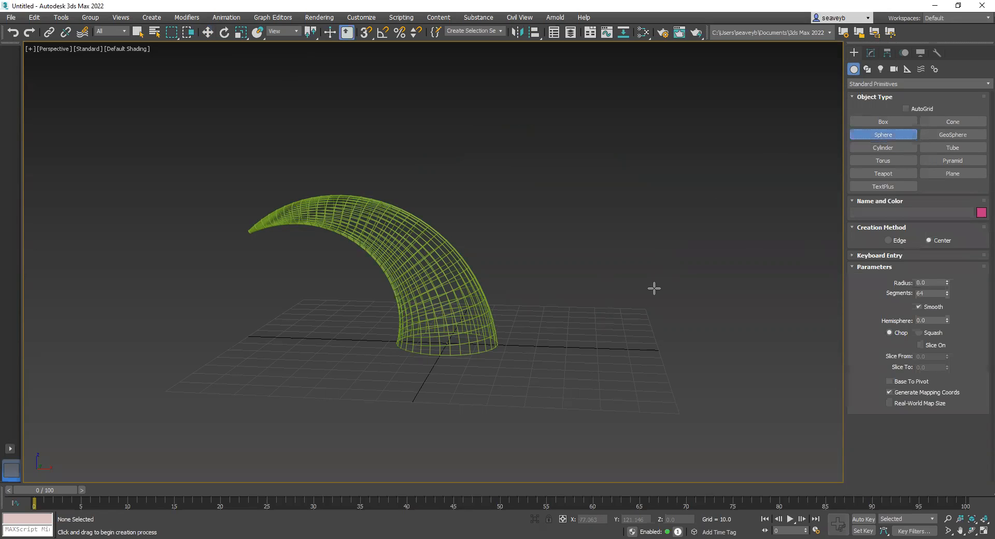
left_click_drag(594, 336, 670, 363)
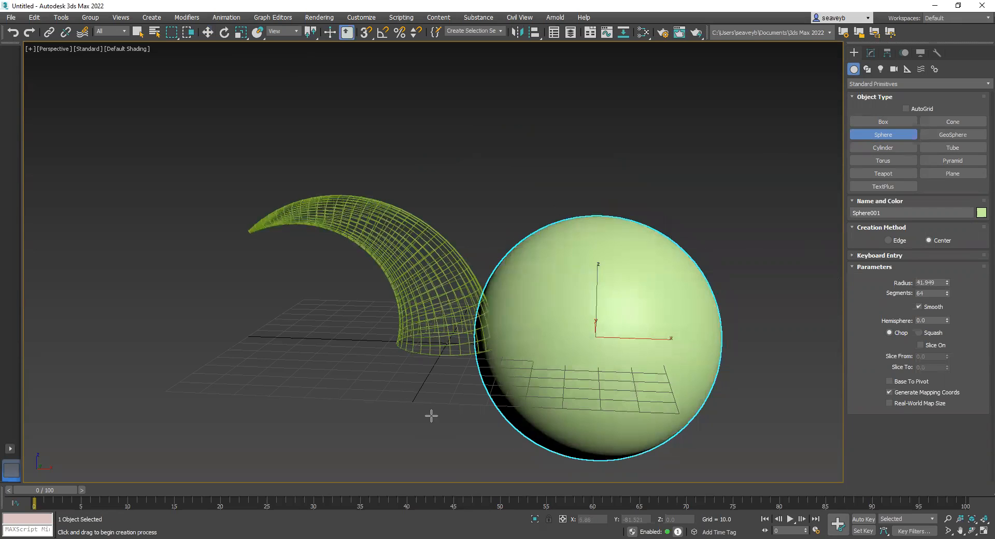
middle_click_drag(430, 417, 349, 362)
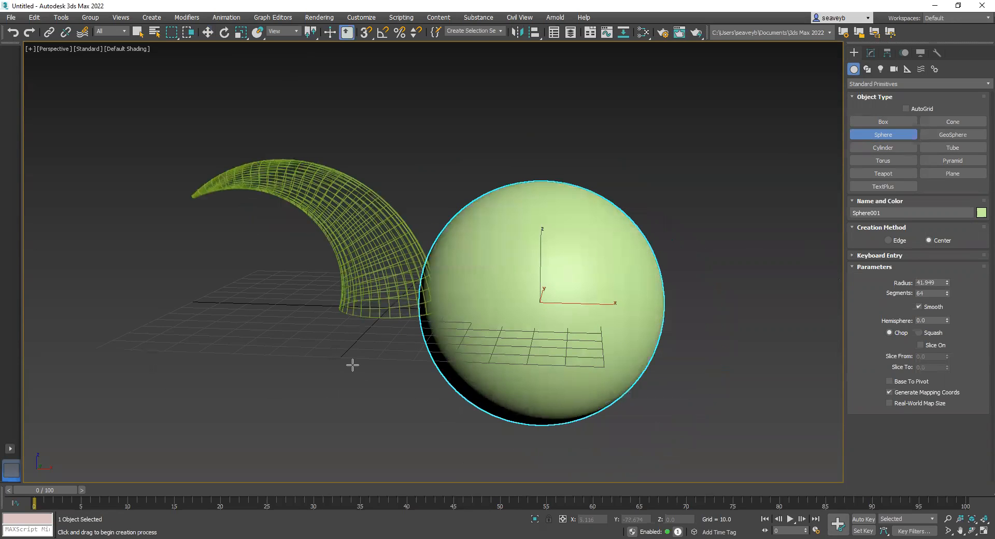
Move the lattice horn in the perspective view so it appears to sit on top of the sphere.
key("w")
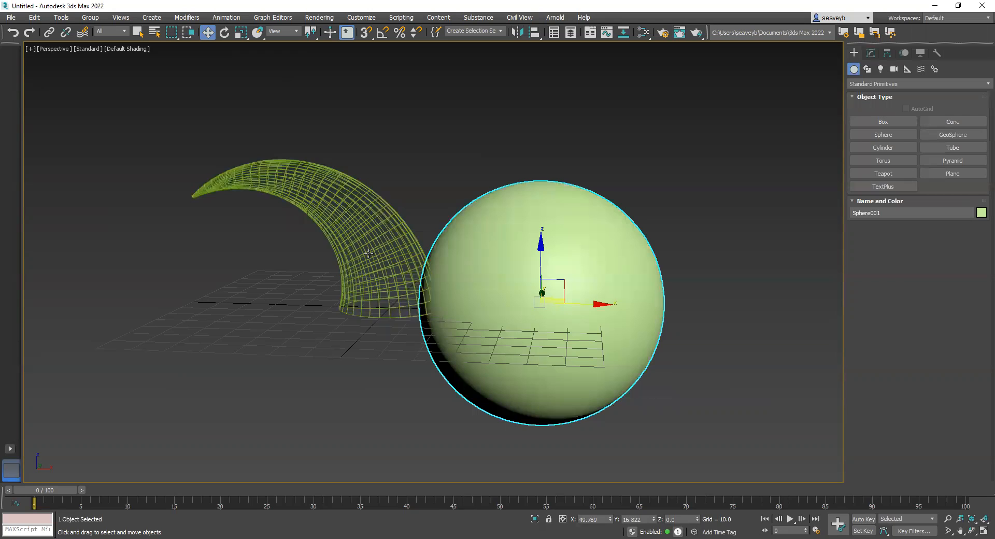
left_click(335, 282)
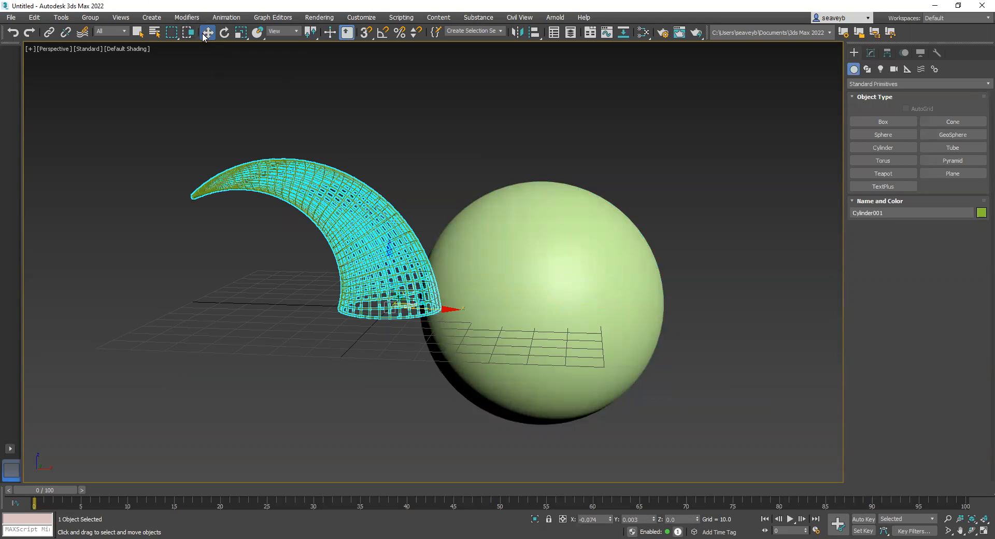
left_click_drag(356, 218, 443, 127)
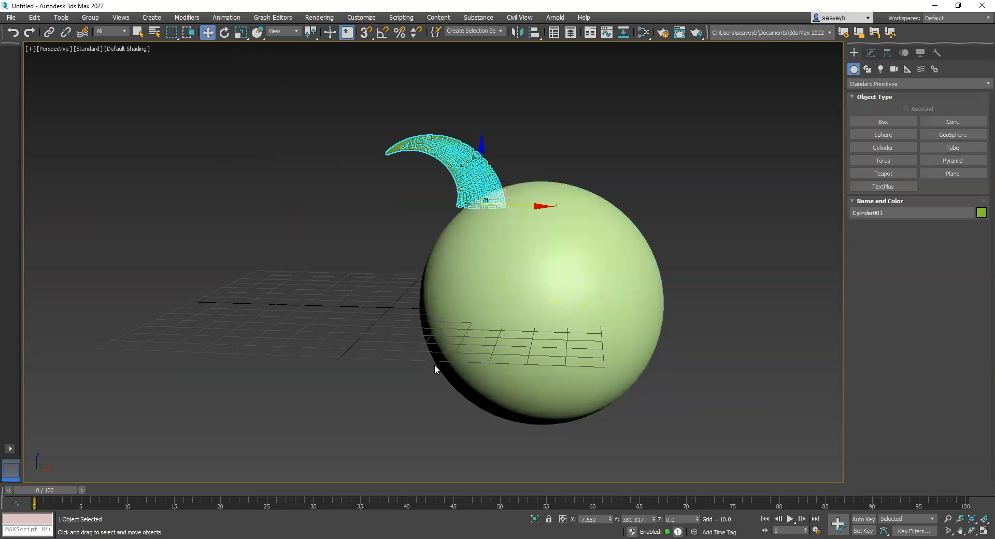
mouse_move(469, 390)
middle_mouse_down("alt")
mouse_move(612, 388)
mouse_move(477, 389)
middle_mouse_up("alt")
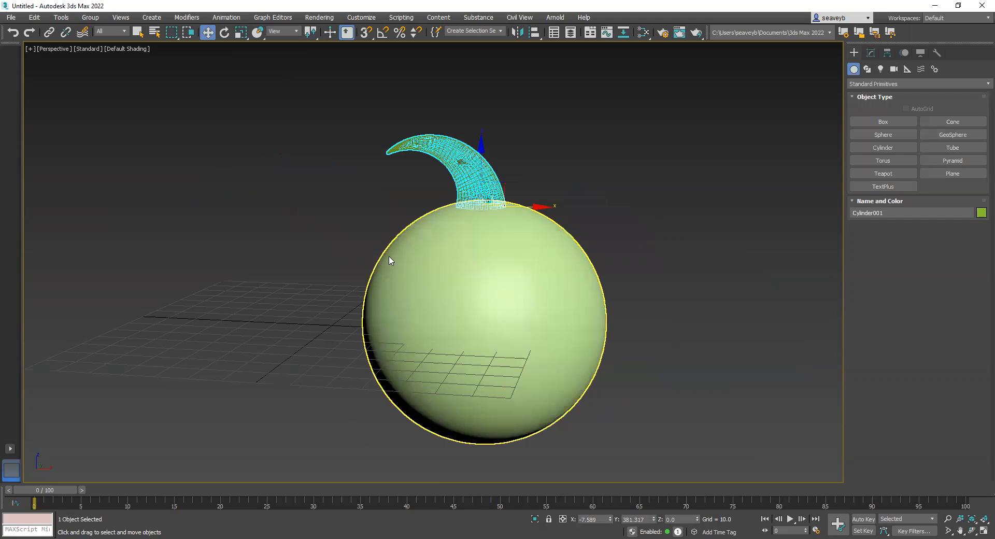
Show all four viewports and compare the positions of the horn and sphere in the top, front and left views.
key("alt+w")
scroll(179, 149, "down", 3)
middle_click_drag(199, 149, 60, 171)
scroll(212, 192, "down", 6)
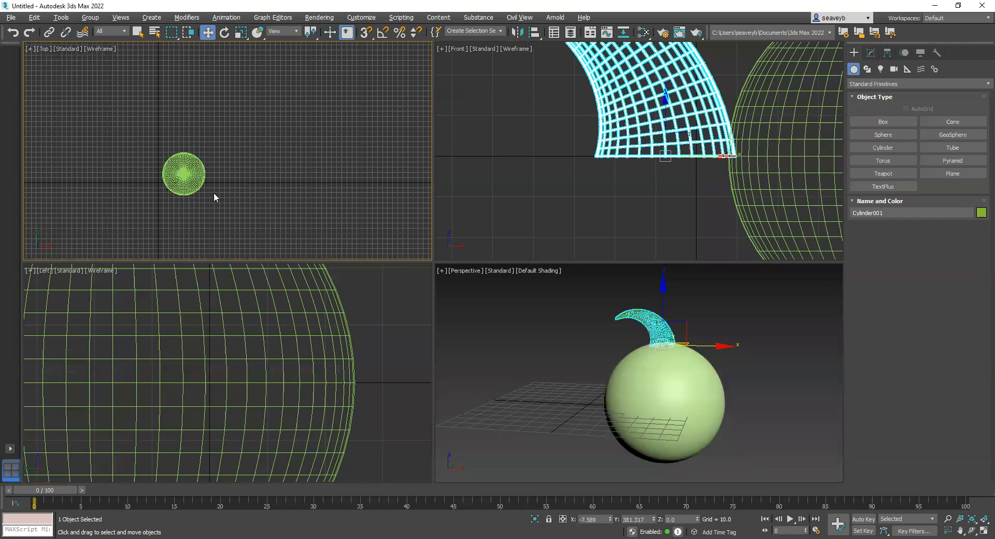
scroll(213, 194, "down", 1)
middle_click_drag(182, 313, 236, 336)
scroll(238, 337, "down", 3)
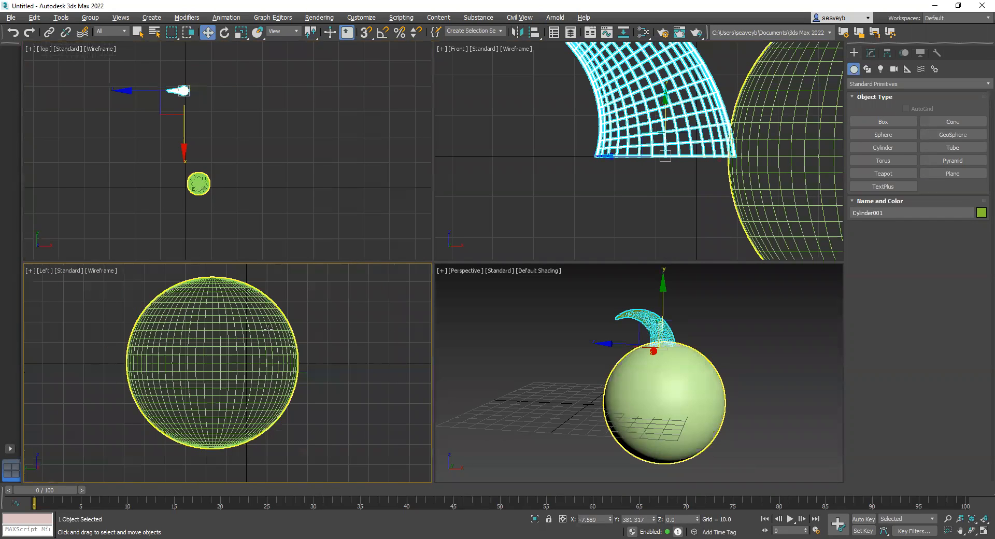
scroll(676, 164, "down", 1)
scroll(676, 163, "down", 3)
middle_click_drag(720, 159, 671, 151)
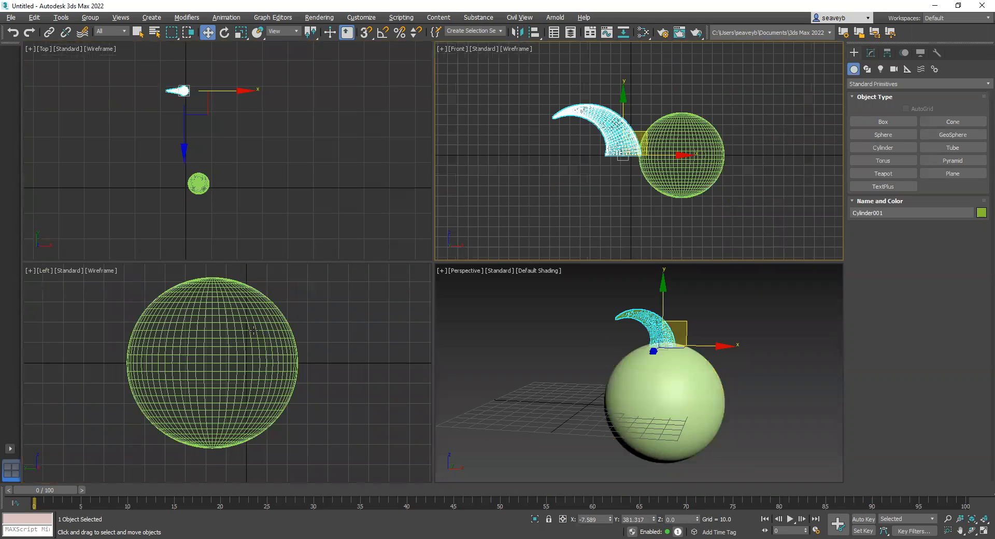
scroll(239, 331, "down", 1)
scroll(239, 331, "down", 5)
scroll(239, 332, "up", 3)
middle_click_drag(240, 333, 347, 350)
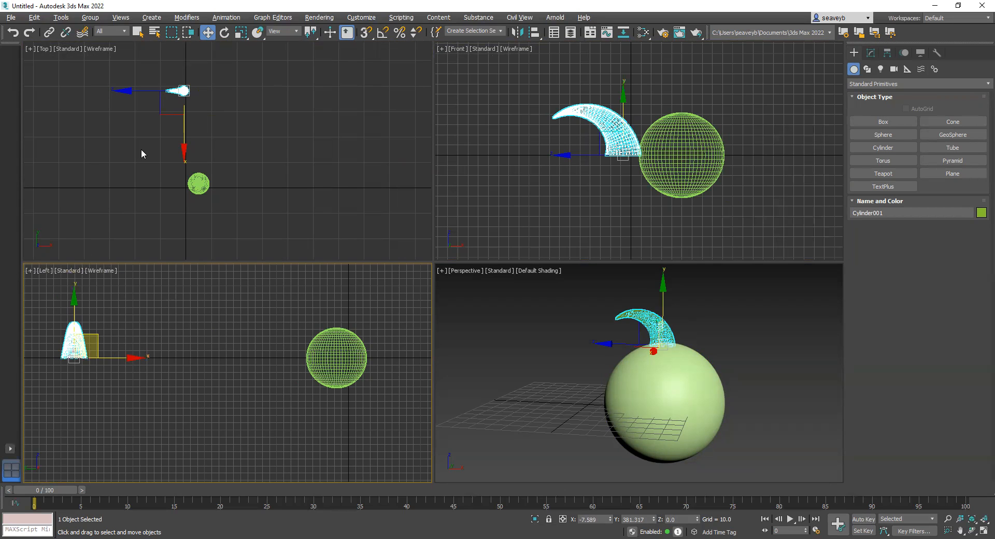
Try to seat the horn on the sphere by moving it over the sphere in the top view and up in the front view.
middle_click_drag(209, 100, 230, 98)
left_click_drag(226, 71, 240, 170)
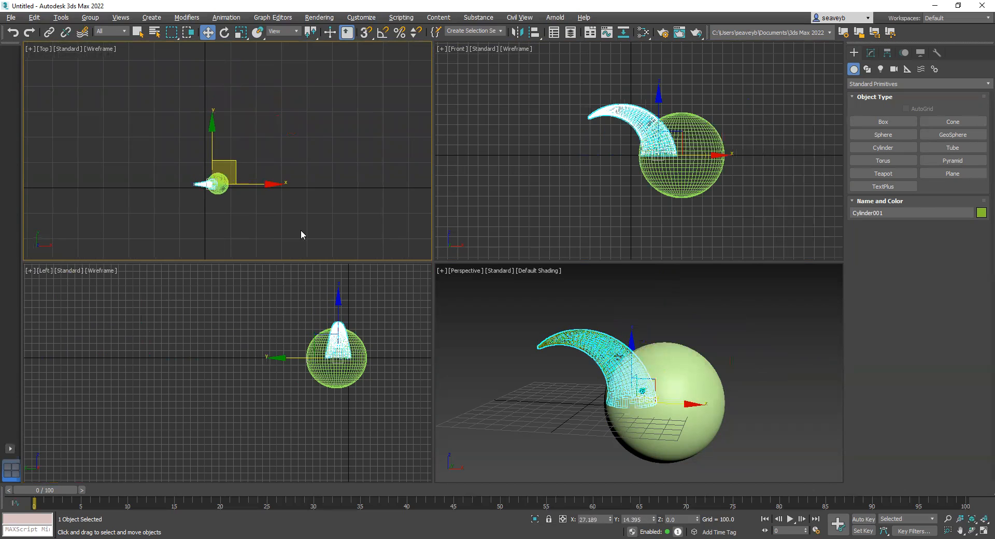
middle_click_drag(647, 162, 634, 191)
middle_click_drag(319, 355, 232, 366)
scroll(232, 366, "up", 4)
scroll(690, 204, "up", 4)
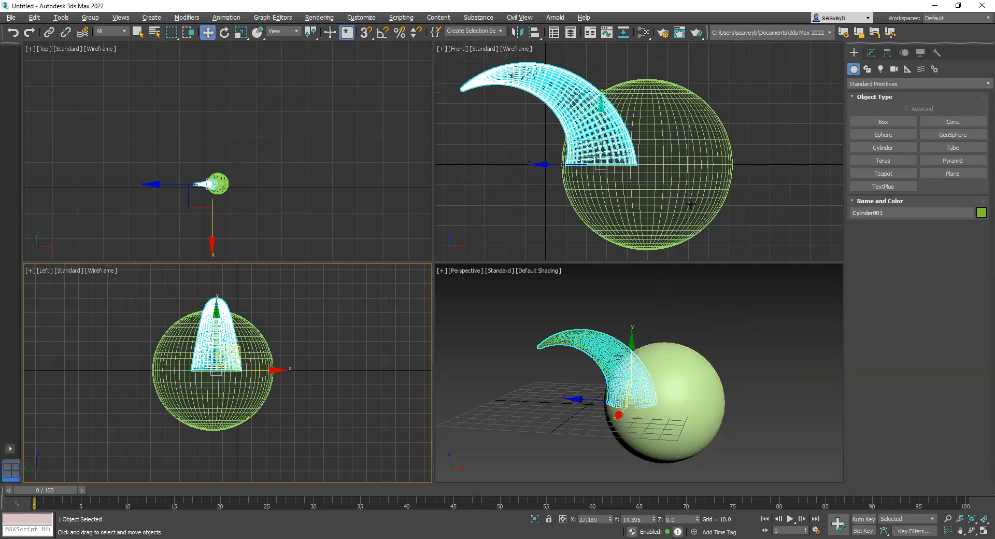
left_click_drag(616, 147, 665, 72)
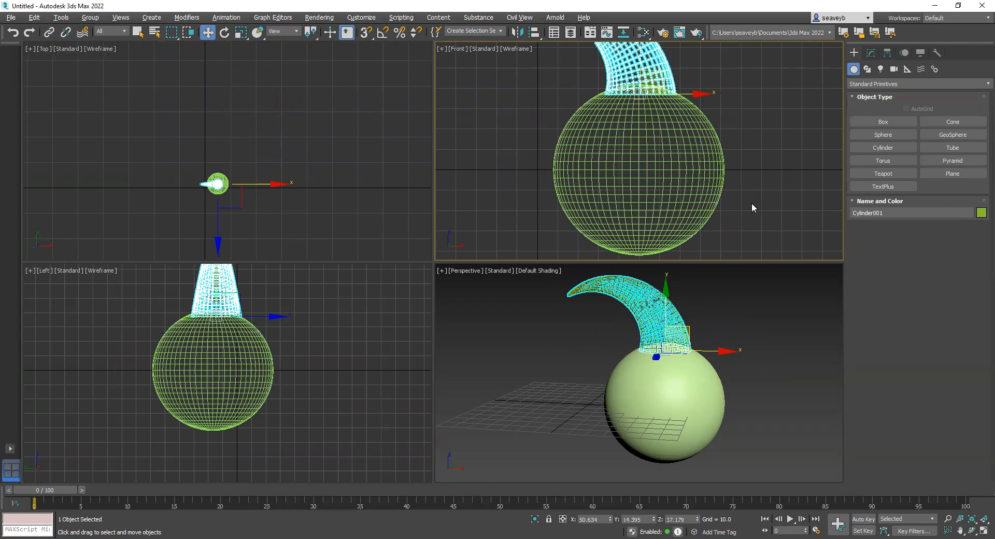
left_click(498, 200)
middle_click_drag(673, 386, 629, 399)
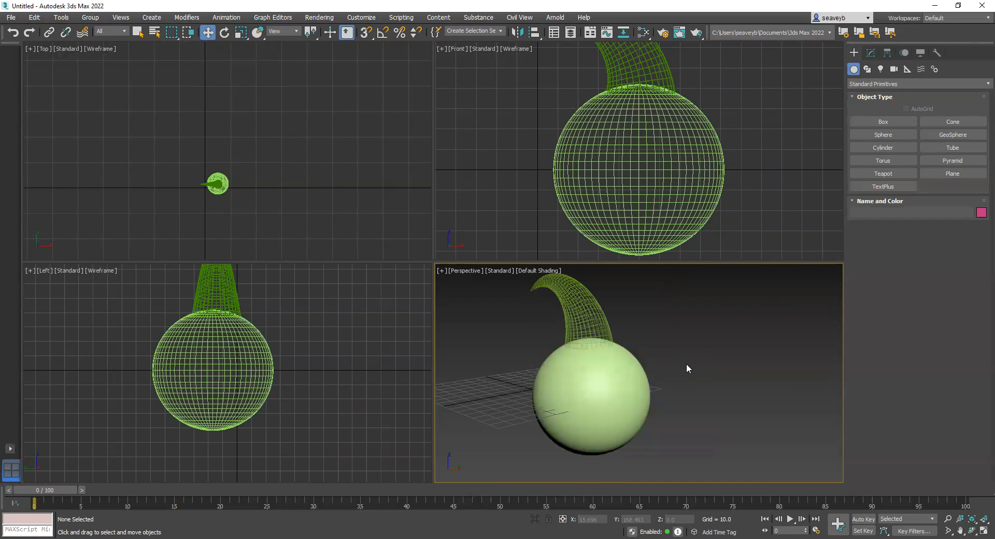
left_click(592, 312)
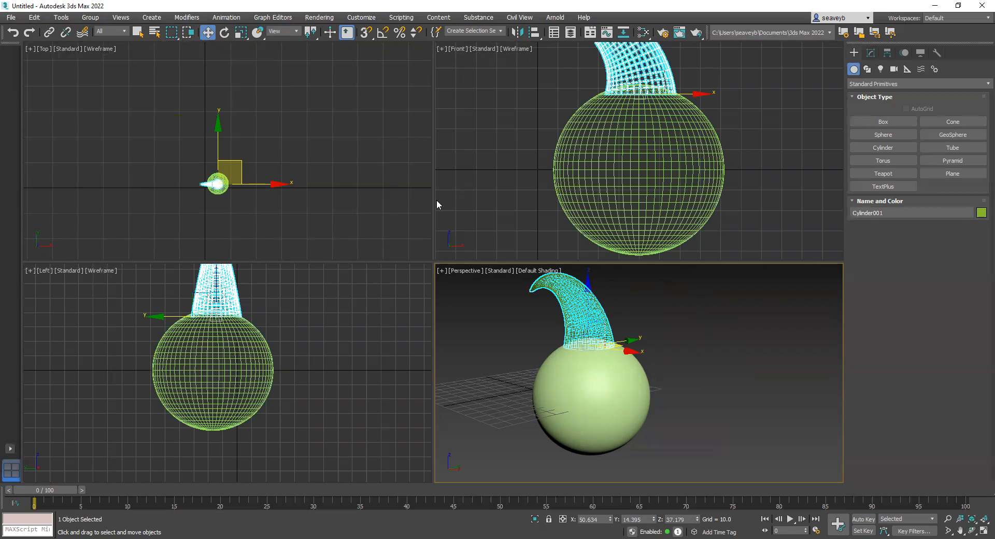
Undo the horn's moves made in the front and top views.
left_click(527, 234)
key("ctrl+z")
key("ctrl+z")
key("ctrl+z")
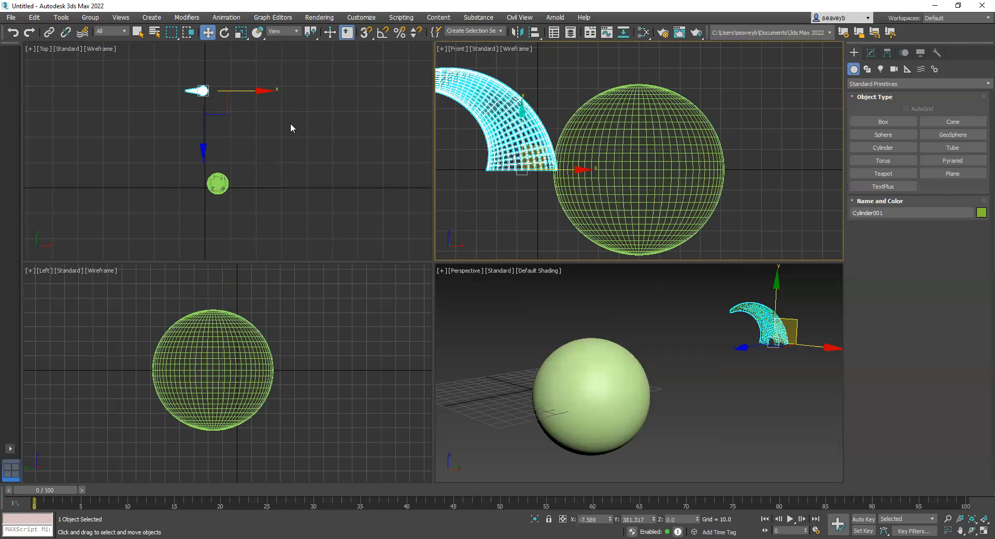
Rename the selected lattice horn object to horn01.
scroll(293, 124, "up", 3)
middle_click_drag(293, 124, 365, 128)
middle_click_drag(318, 361, 378, 372)
scroll(413, 377, "down", 3)
middle_click_drag(669, 357, 638, 361)
middle_click_drag(712, 191, 754, 188)
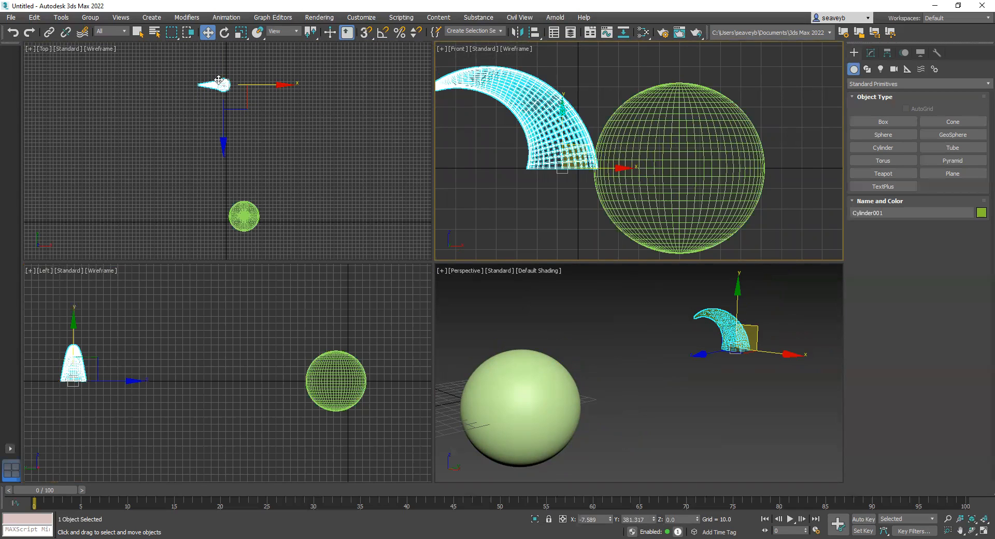
left_click(884, 214)
double_click(883, 213)
type("horn")
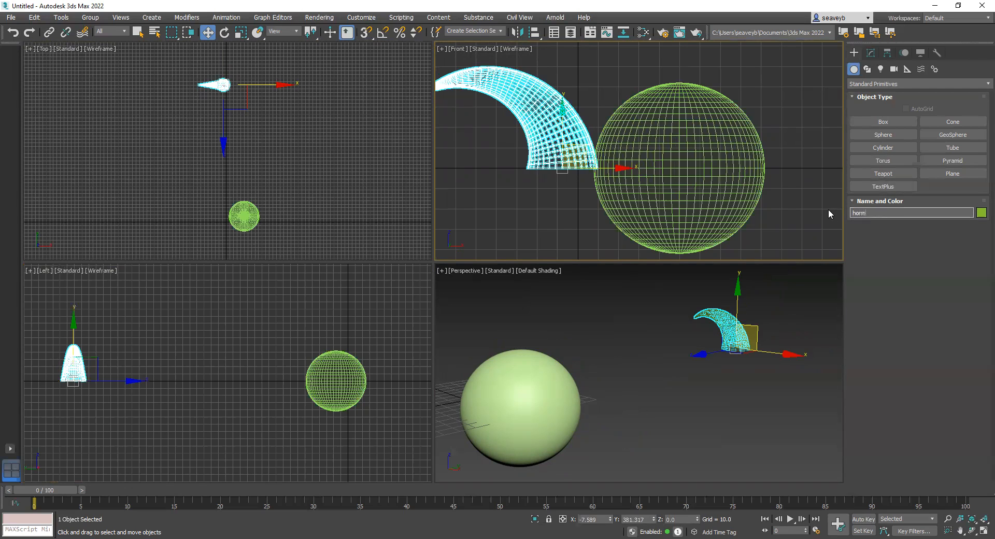
key("Return")
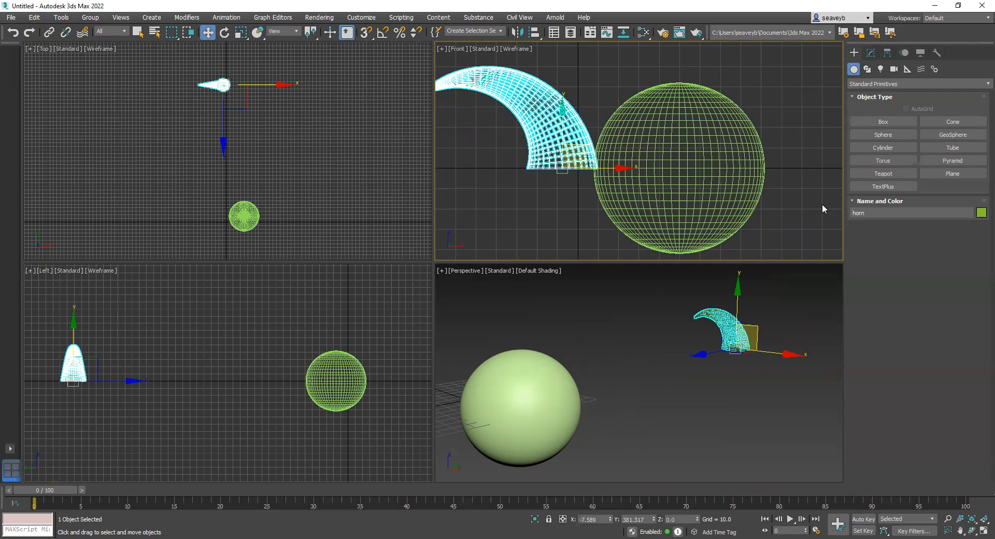
left_click(883, 213)
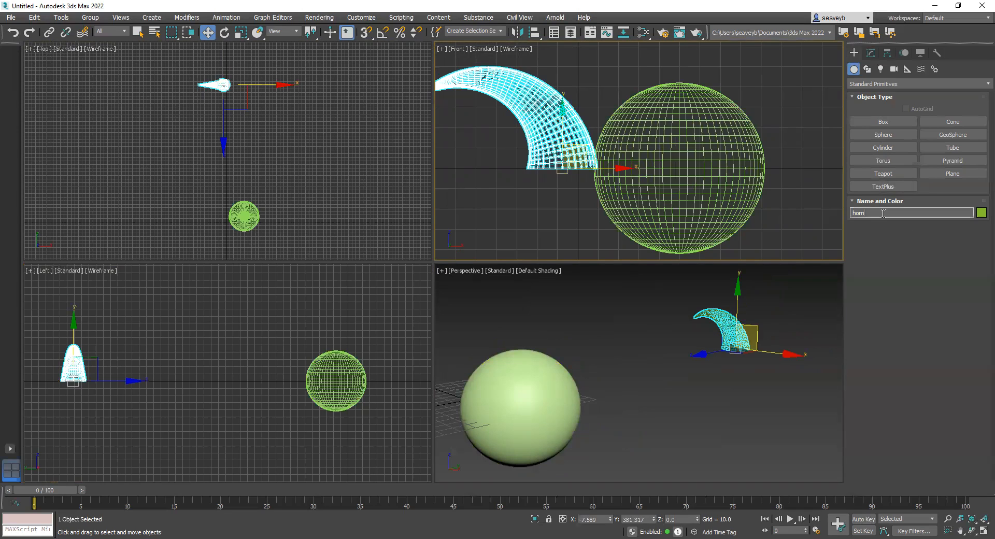
type("01")
key("Return")
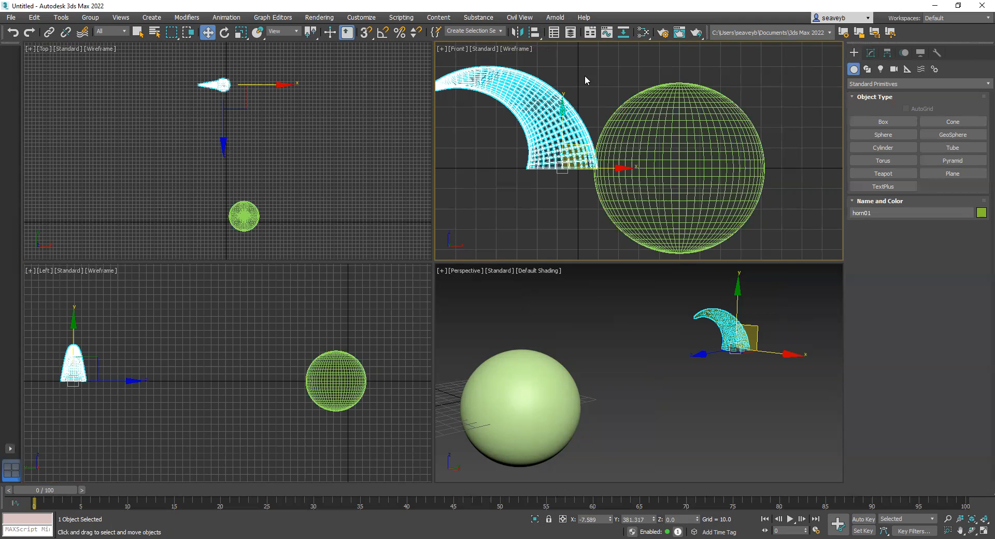
Align horn01 to the sphere in X, Y and Z position, pivot point to pivot point, and apply it.
left_click(536, 33)
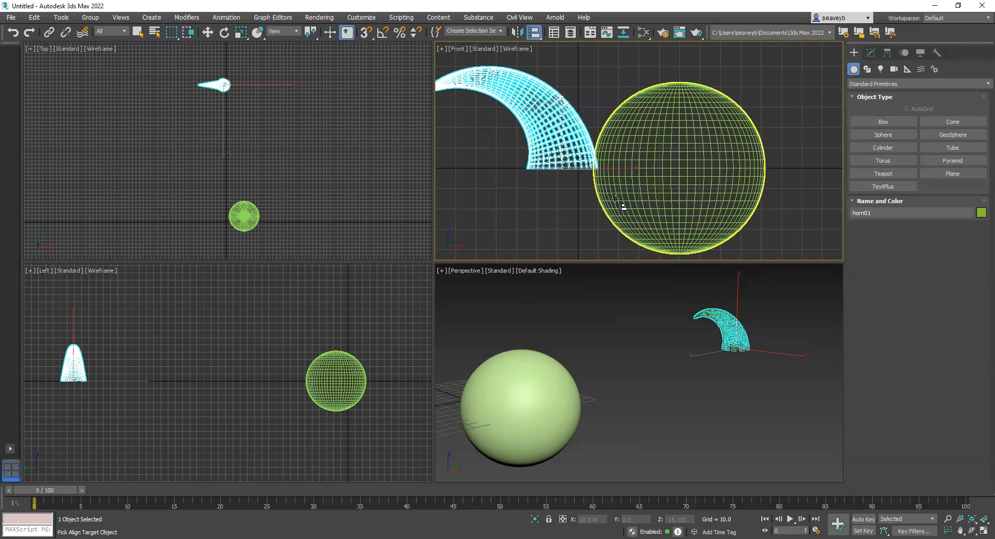
left_click(663, 178)
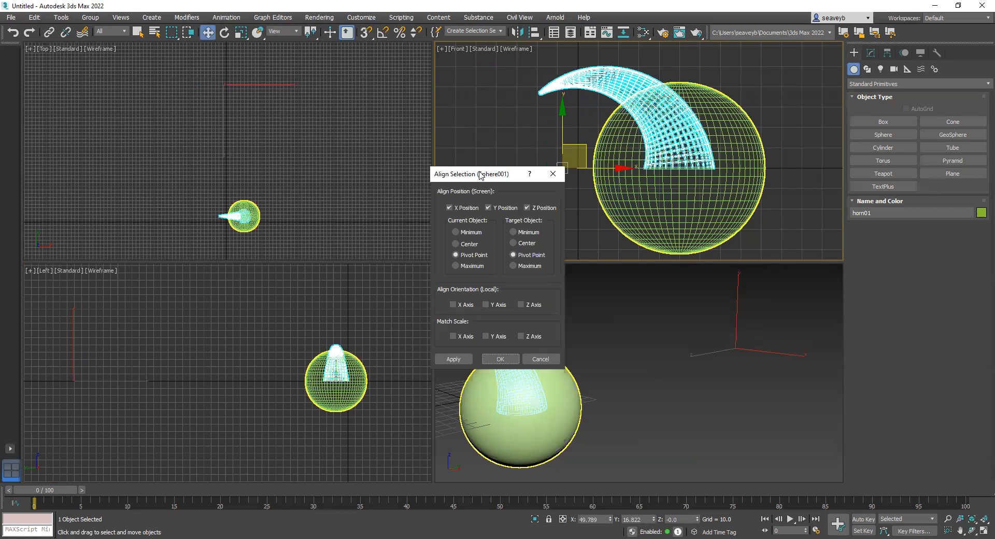
left_click_drag(479, 172, 376, 117)
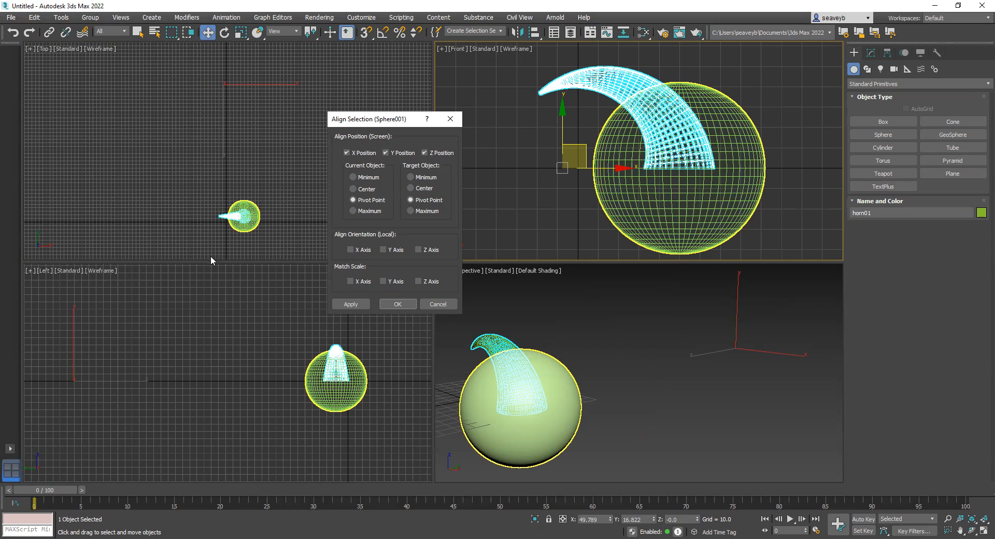
left_click(353, 305)
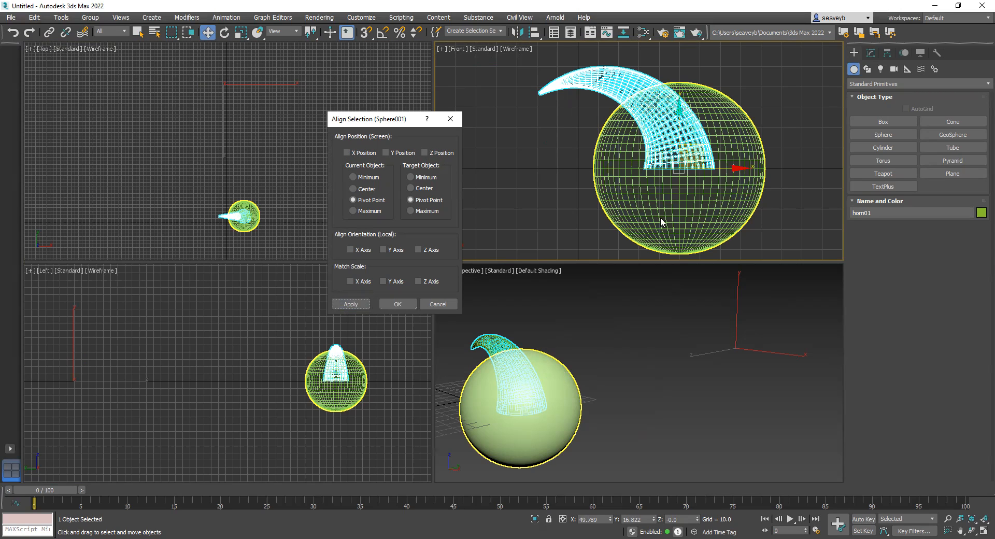
Try aligning the horn's minimum to the sphere's maximum in Z position and in Y position instead, and cancel the alignment.
left_click(425, 152)
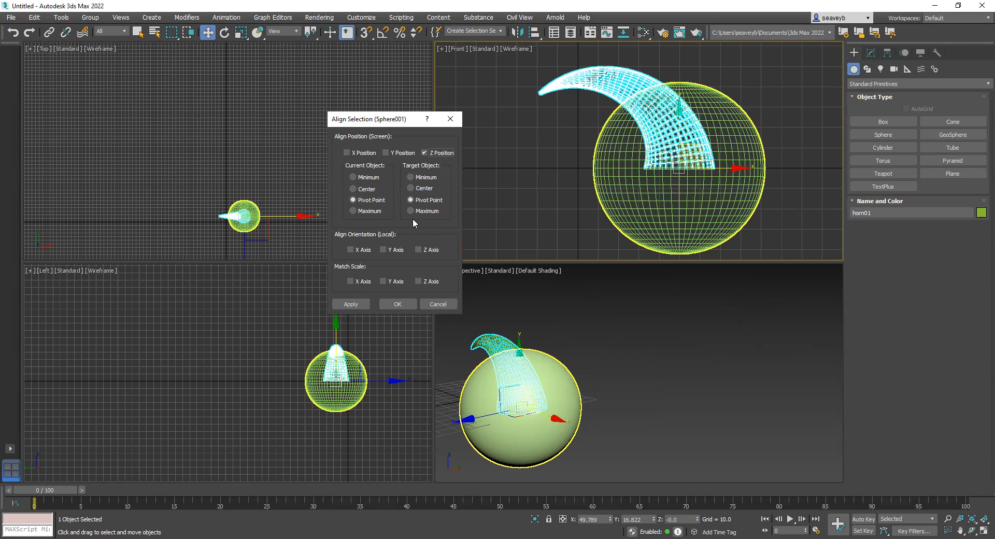
left_click(352, 177)
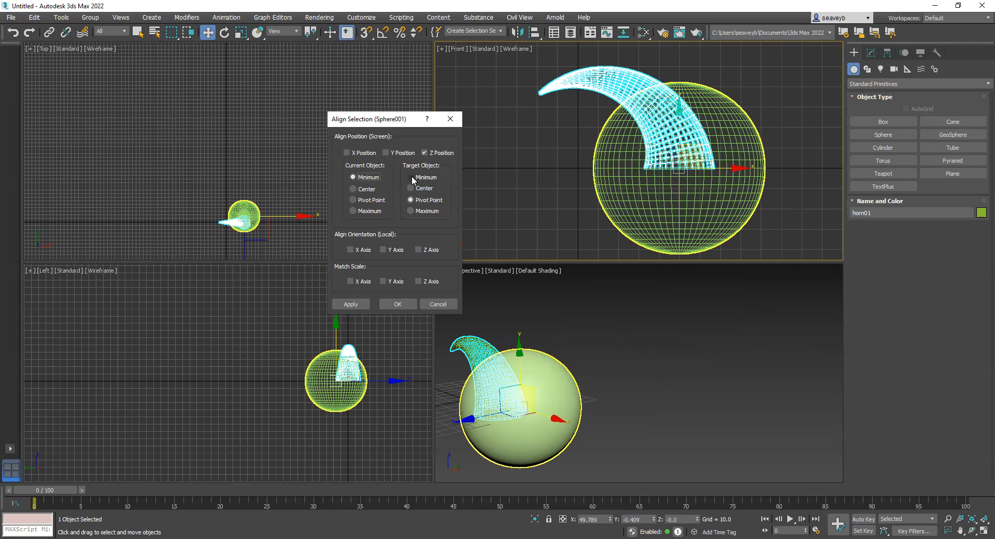
left_click(411, 211)
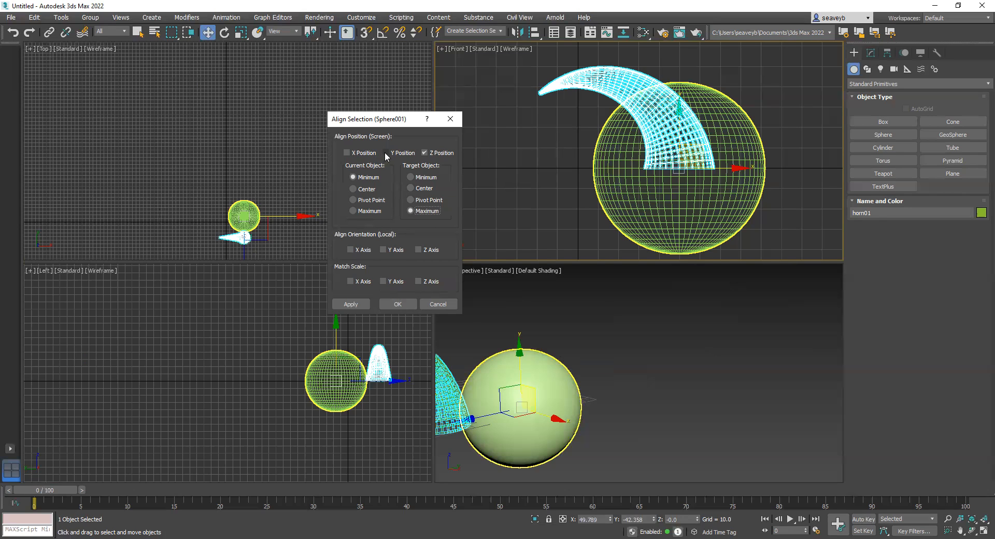
left_click(424, 153)
left_click(386, 153)
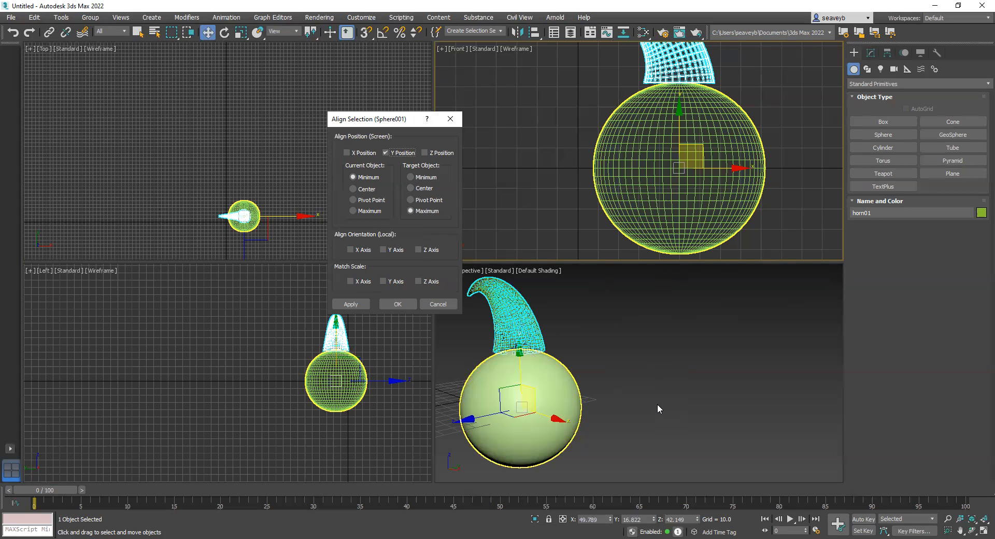
left_click(437, 304)
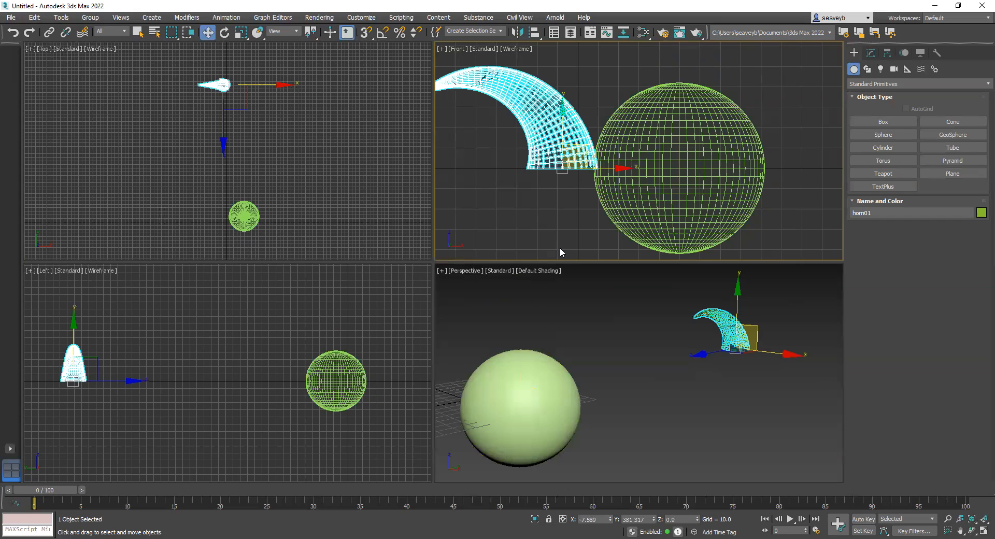
Set the Move tool's reference coordinate system to World, with the perspective view active.
right_click(622, 344)
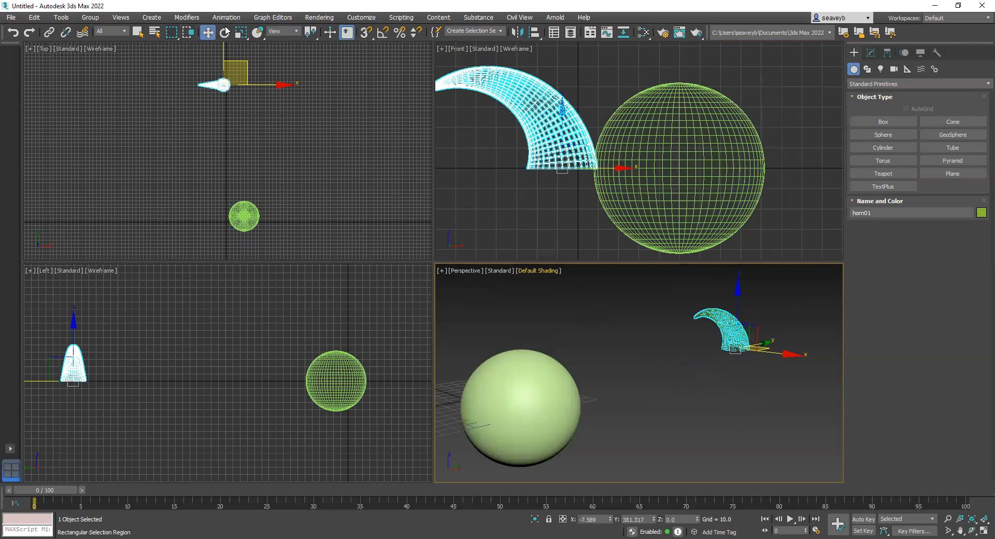
left_click(296, 31)
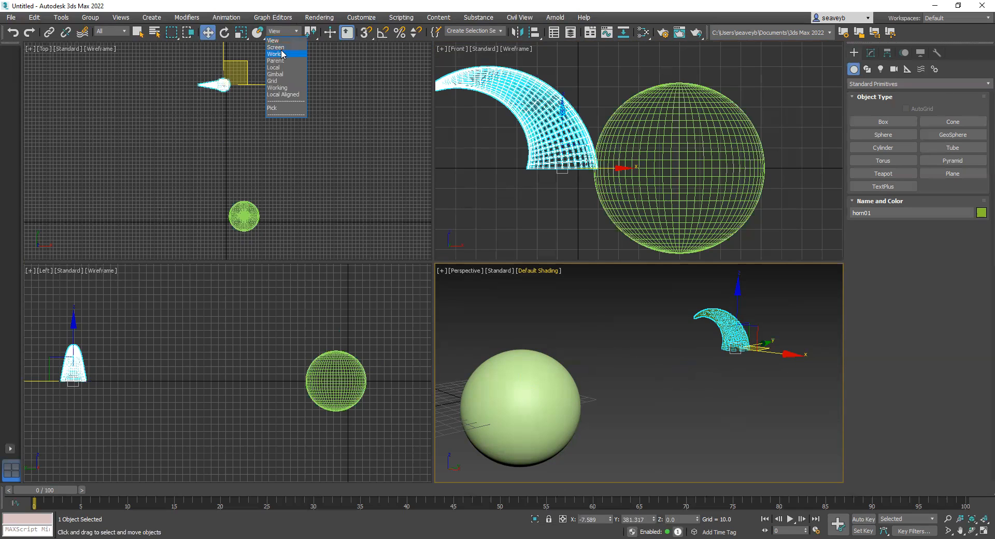
left_click(280, 52)
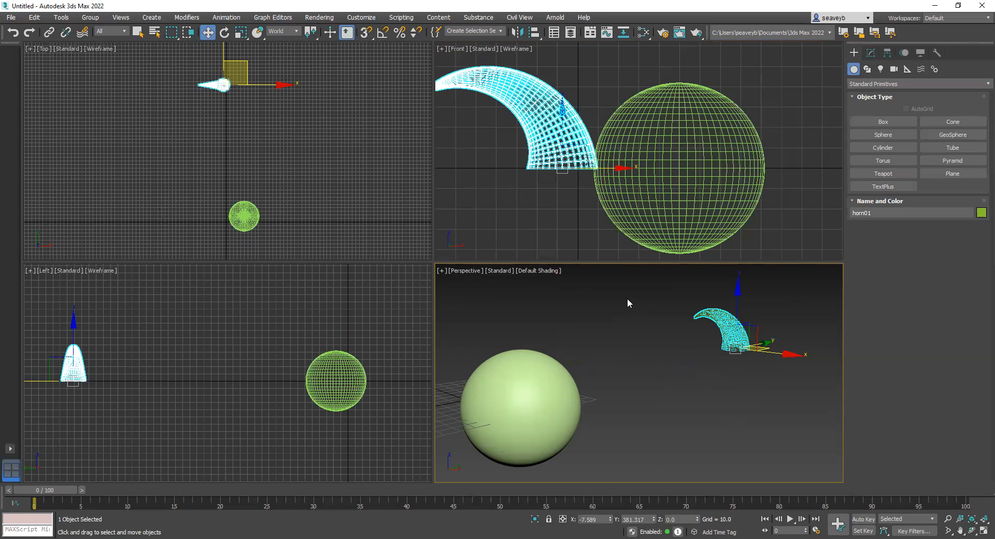
Align horn01 to the sphere in X, Y and Z position, pivot point to pivot point, and apply it.
right_click(246, 129)
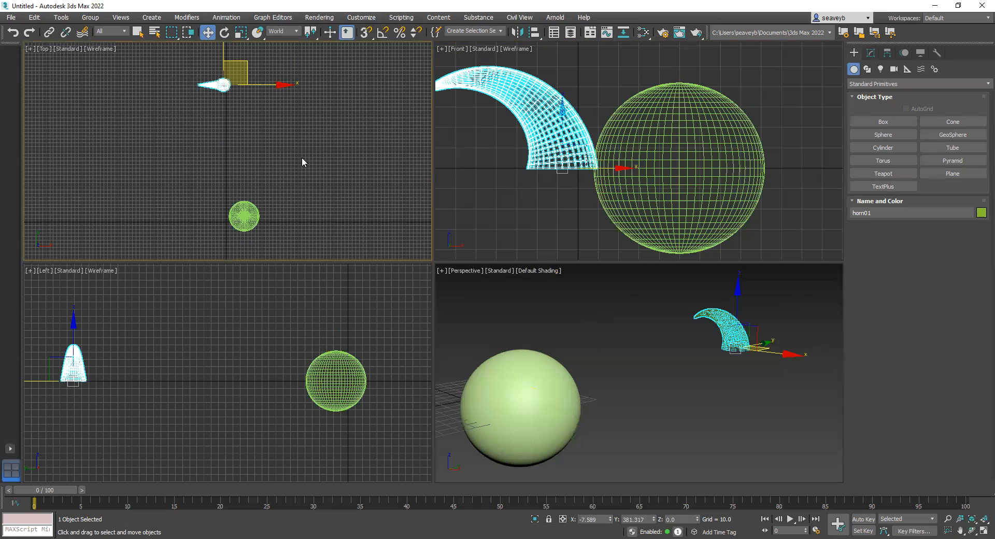
left_click(534, 32)
left_click(234, 217)
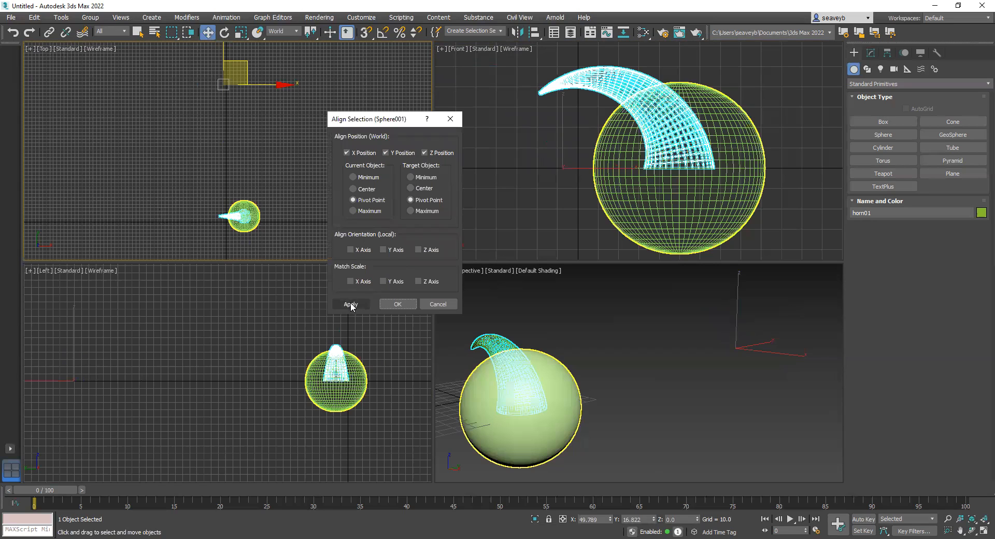
left_click(350, 304)
Align the horn's minimum to the sphere's maximum in Z position only, and confirm the alignment.
left_click(425, 152)
left_click(353, 177)
left_click(410, 210)
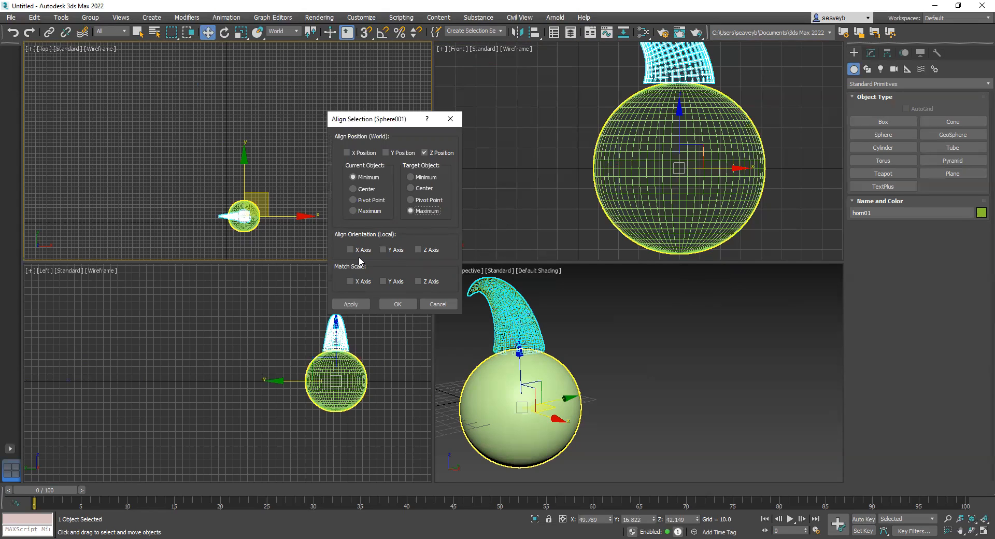
left_click(398, 304)
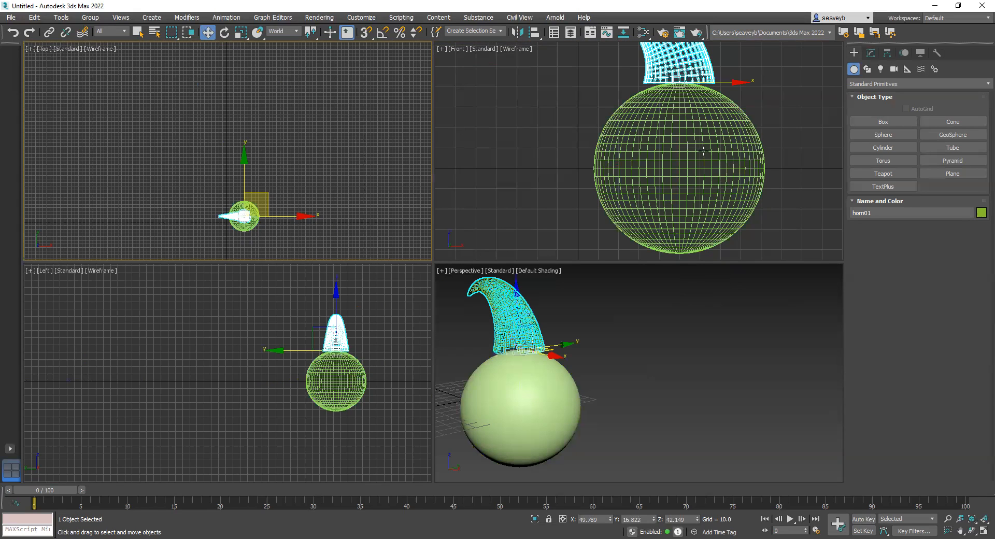
Lower the horn along Z to about 38.1 so its base sinks slightly into the top of the sphere.
middle_click_drag(698, 162, 629, 184)
scroll(629, 185, "down", 2)
left_click_drag(640, 67, 641, 73)
scroll(622, 121, "up", 10)
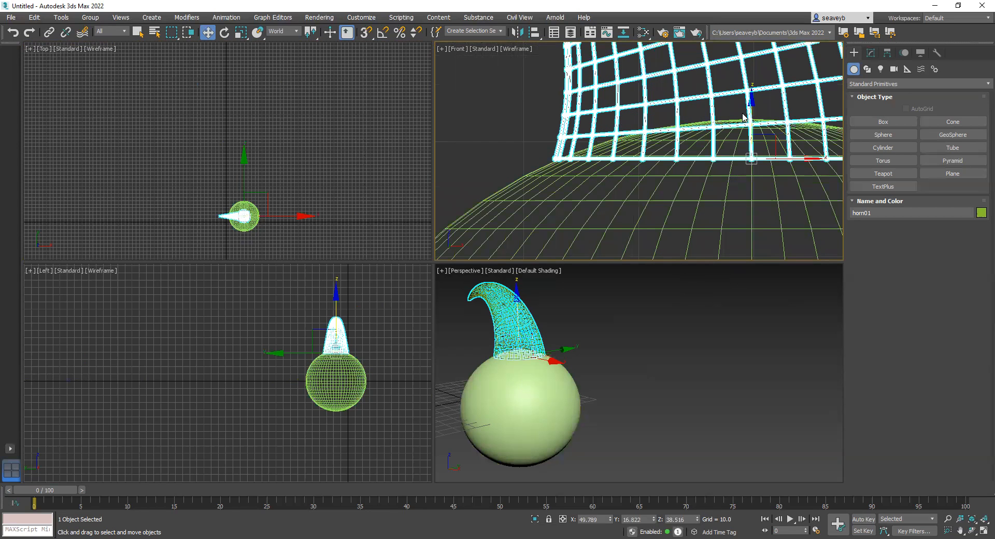
left_click_drag(752, 102, 753, 106)
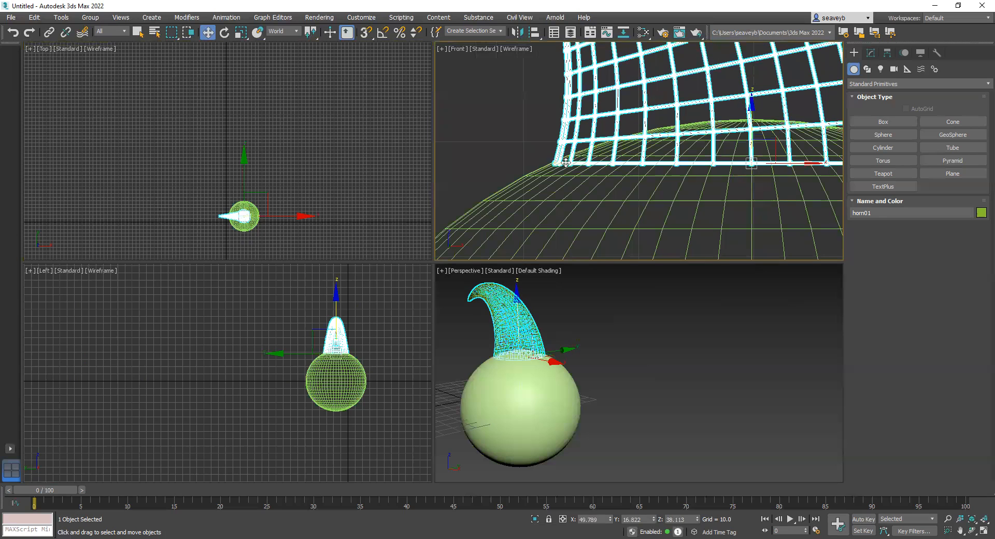
scroll(557, 161, "up", 5)
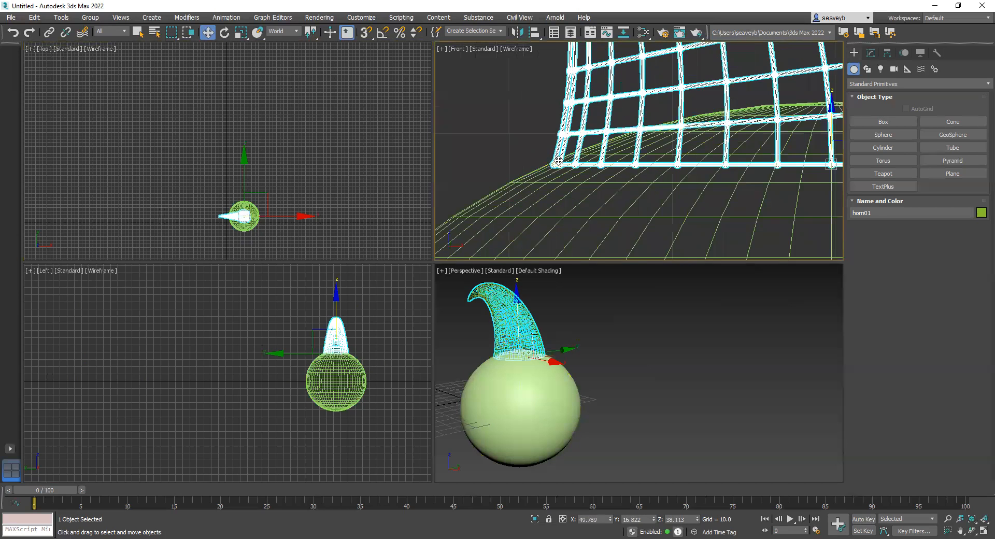
scroll(558, 161, "down", 5)
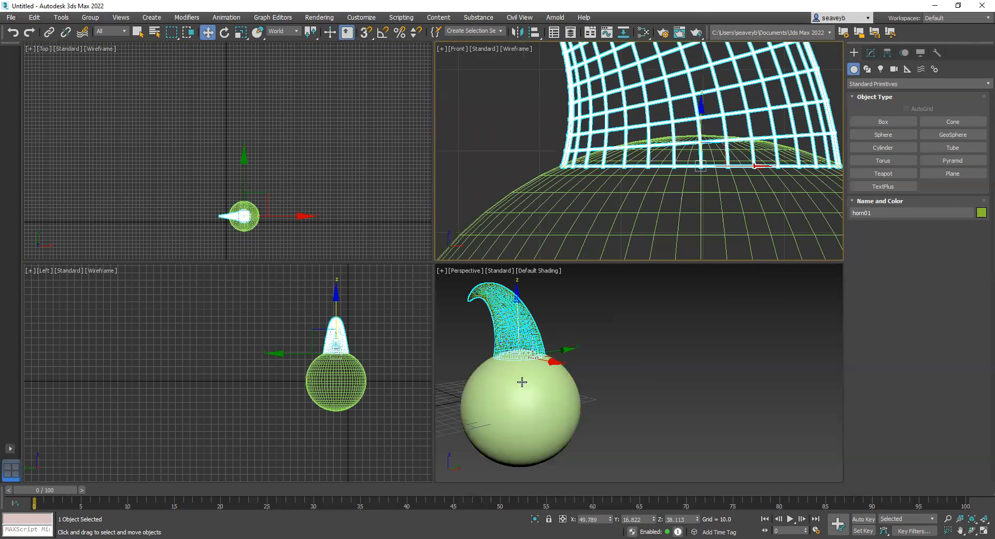
Examine how the horn's base meets the sphere in the perspective, left and front views.
scroll(525, 362, "up", 4)
middle_click_drag(573, 350, 643, 344)
scroll(643, 344, "down", 5)
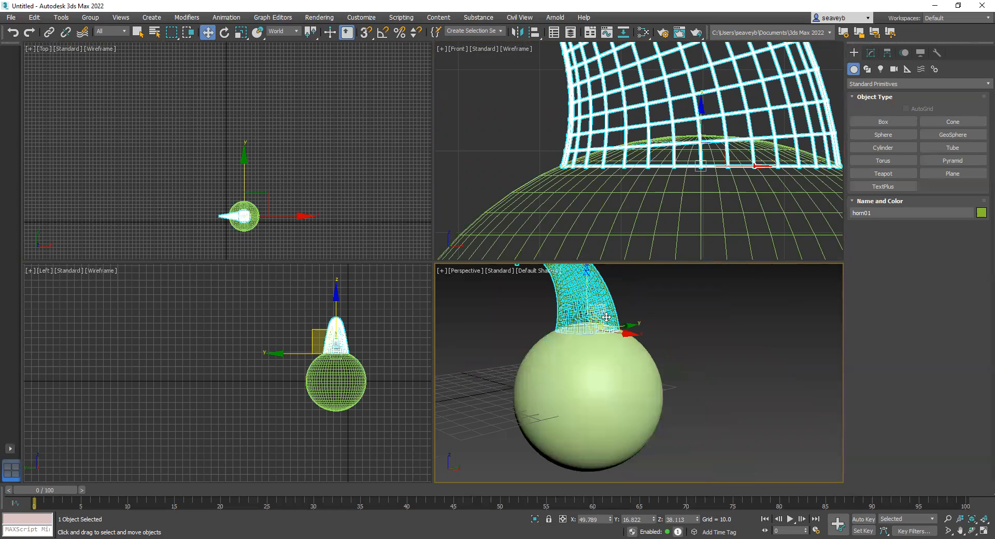
middle_click_drag(692, 118, 685, 44)
scroll(669, 204, "down", 3)
middle_click_drag(661, 180, 655, 92)
middle_click_drag(308, 386, 190, 384)
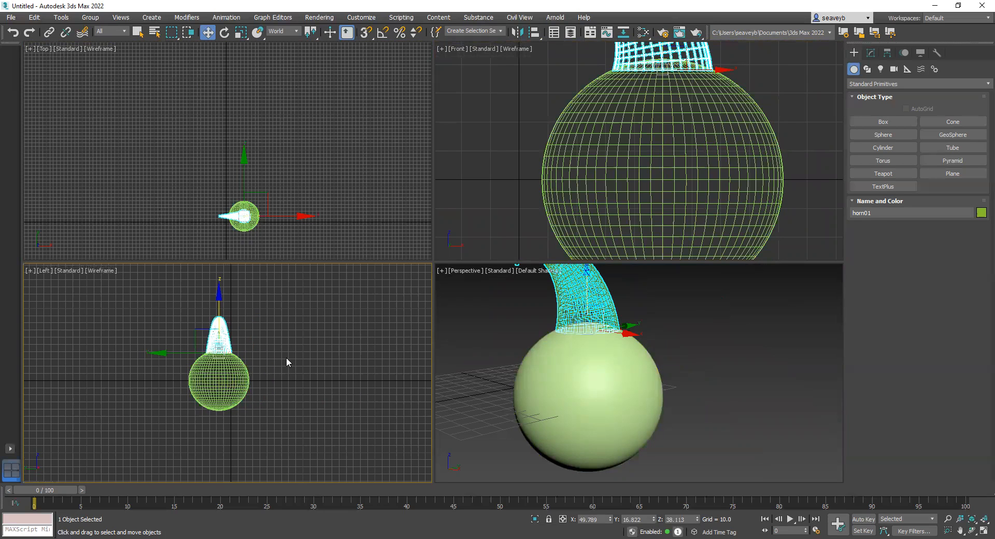
key("alt+w")
scroll(424, 229, "up", 4)
middle_click_drag(457, 259, 556, 251)
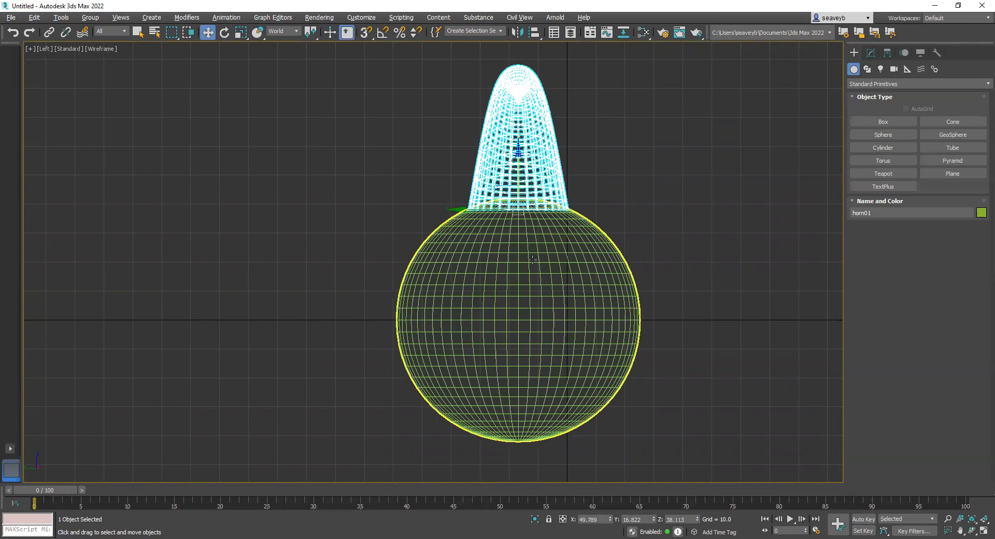
key("f")
scroll(510, 260, "down", 2)
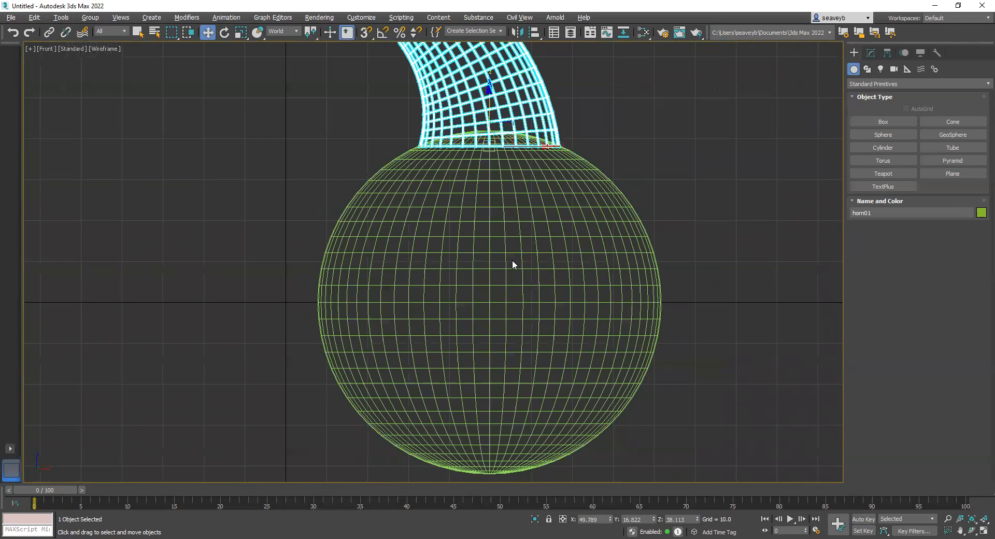
middle_click_drag(511, 278, 494, 307)
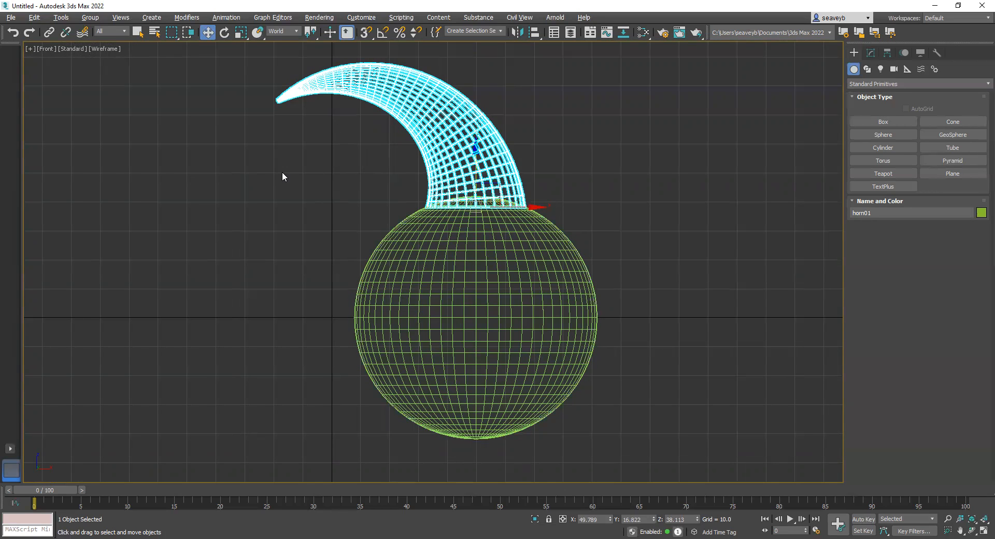
Try rotating the horn about 37° toward its tip in the front view and moving it down onto the sphere's upper-left side.
left_click(224, 34)
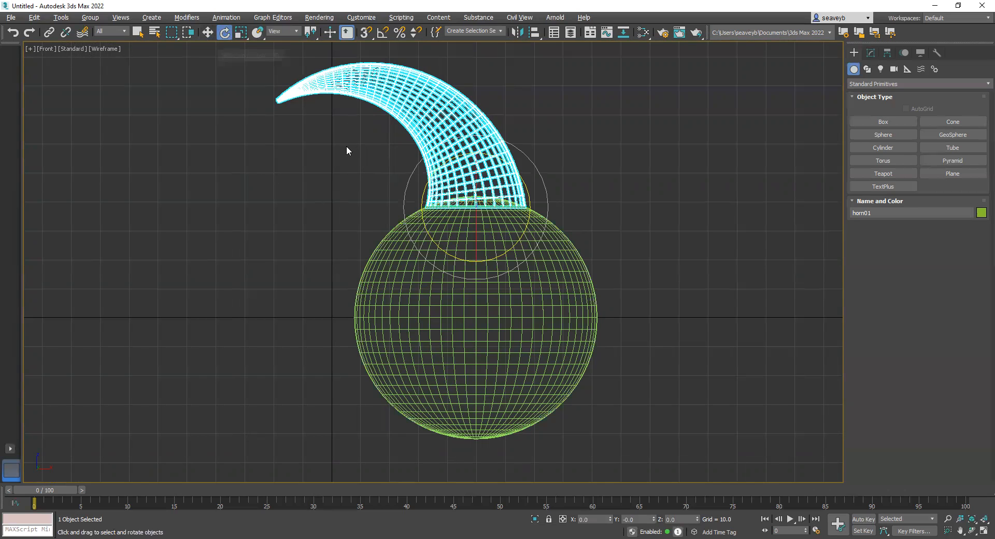
left_click_drag(435, 240, 447, 282)
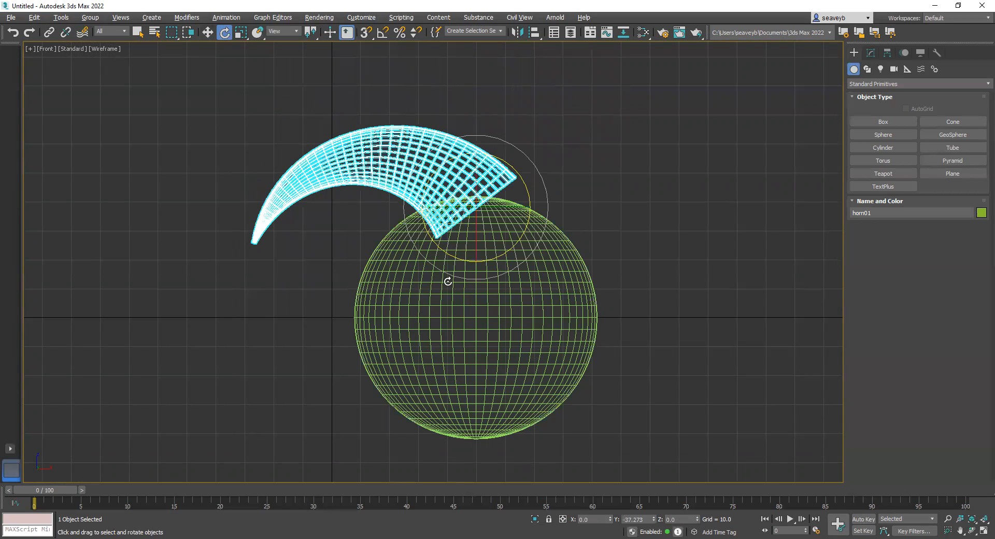
key("w")
left_click_drag(495, 186, 423, 226)
key("e")
key("w")
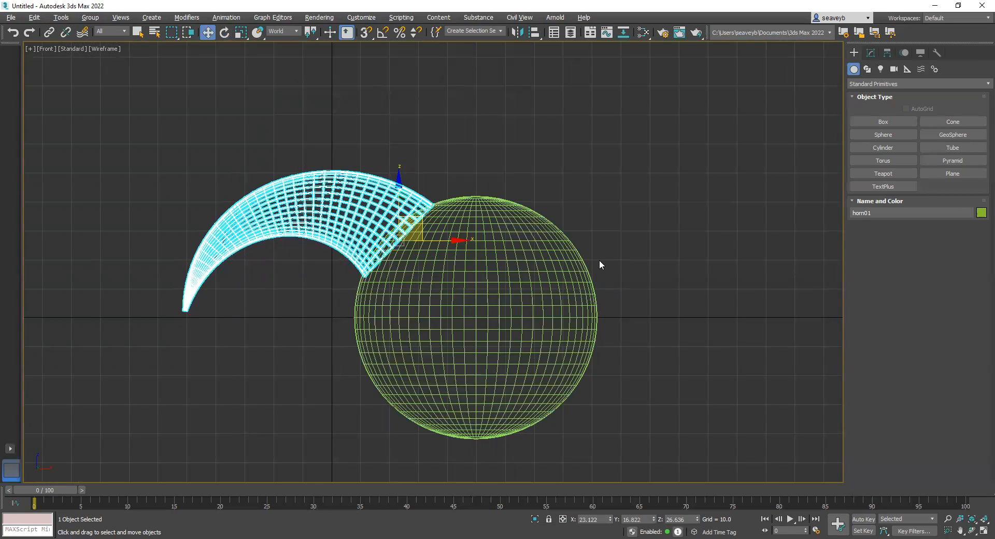
Undo the horn's move and rotation made in the front view.
key("ctrl+z")
key("ctrl+z")
key("ctrl+z")
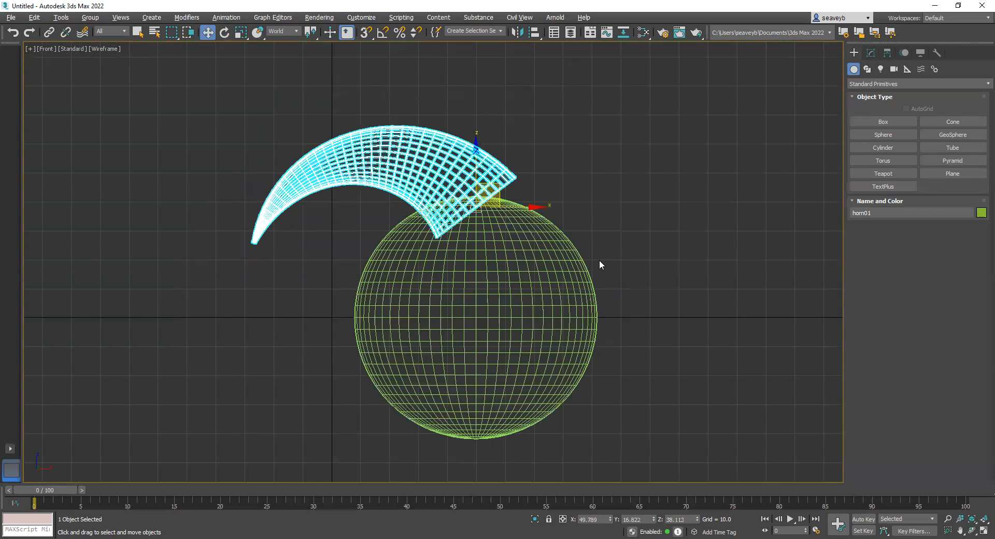
key("ctrl+z")
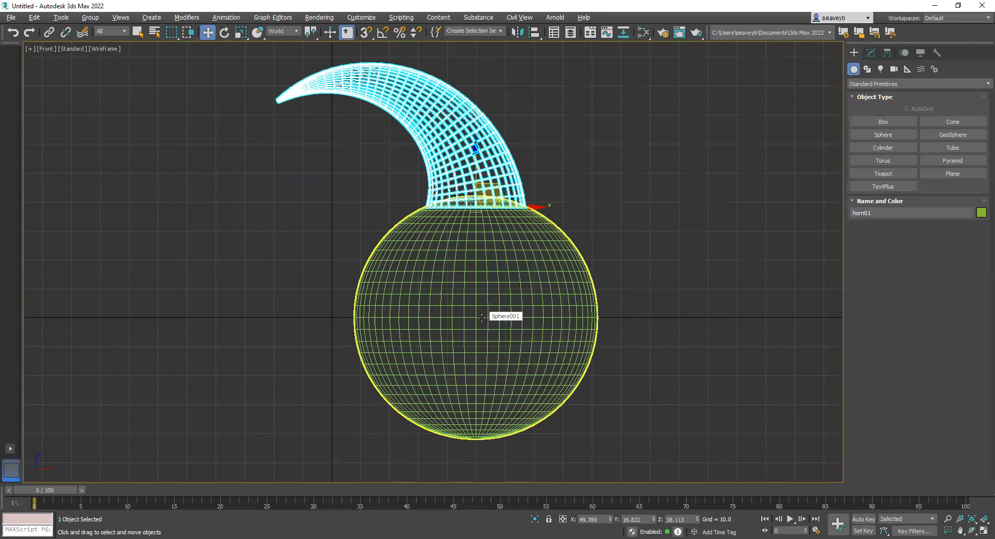
Pick the sphere as the Move tool's reference coordinate system.
left_click(297, 34)
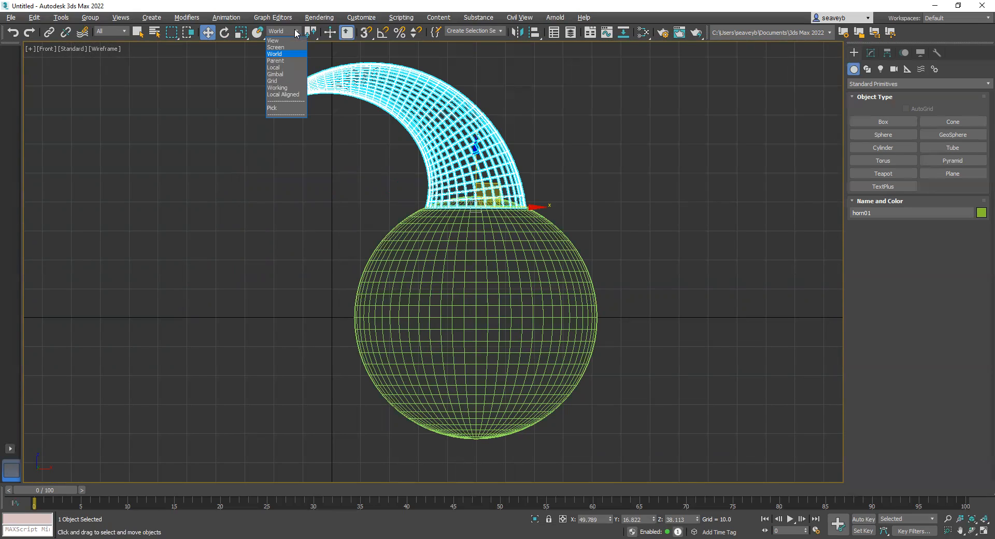
left_click(274, 108)
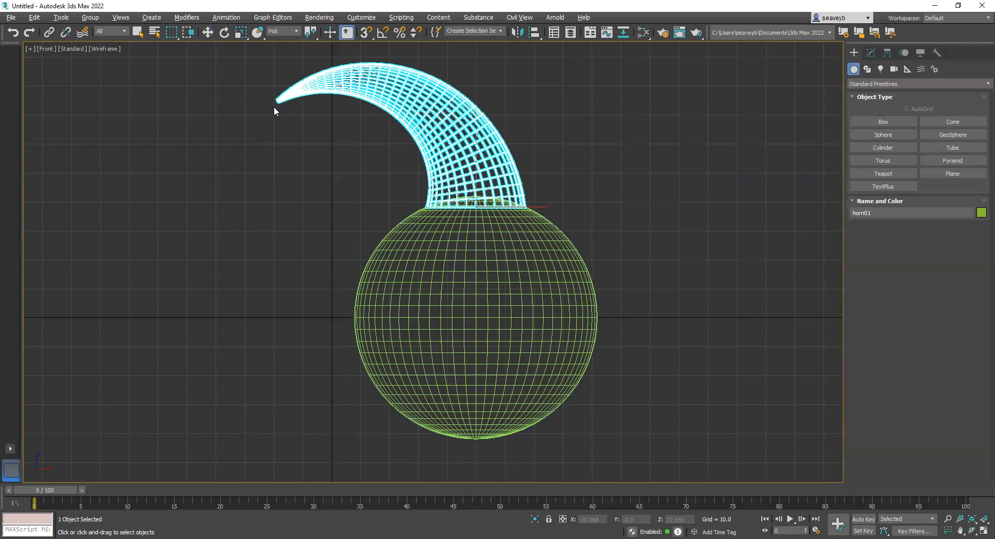
left_click(452, 311)
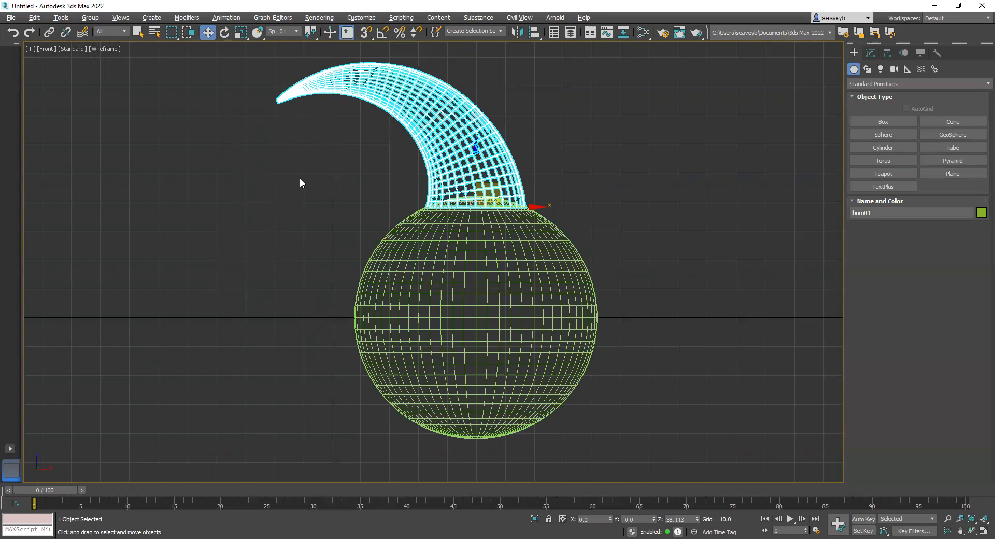
Try rotating the horn about 40° in the View coordinate system, and undo the rotation.
left_click(222, 34)
left_click_drag(435, 242, 454, 281)
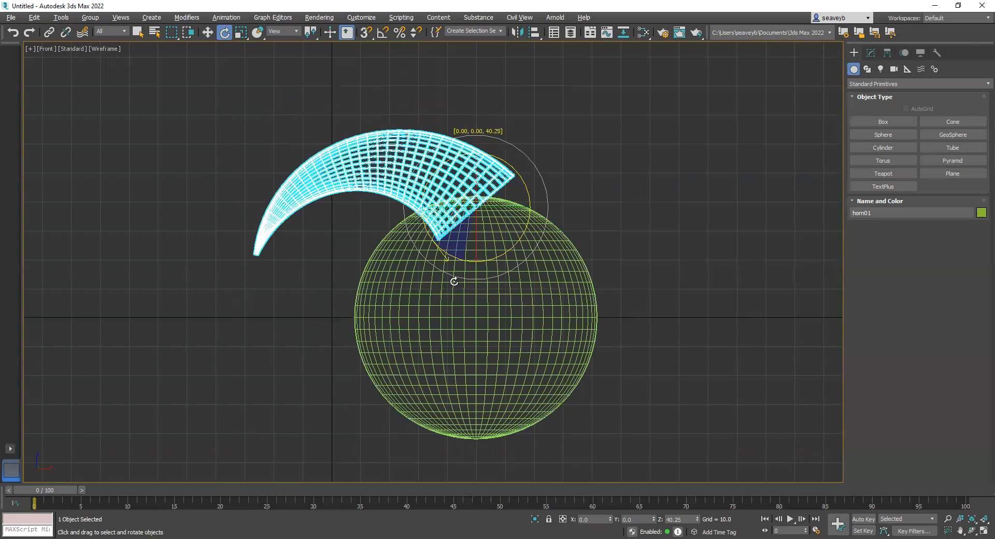
key("ctrl+z")
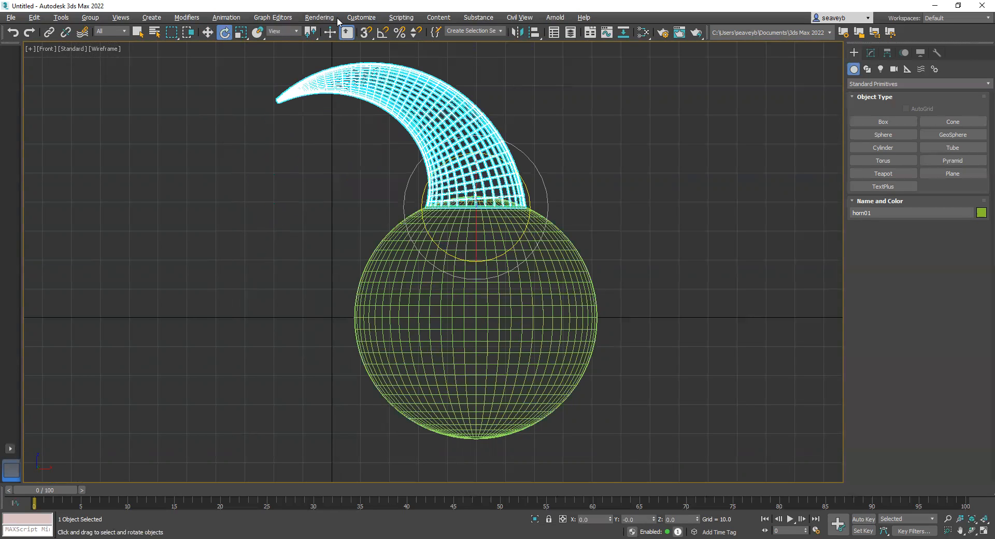
Set the Rotate tool's reference coordinate system to Sphere001, comparing it with the Move tool's setting.
left_click(294, 32)
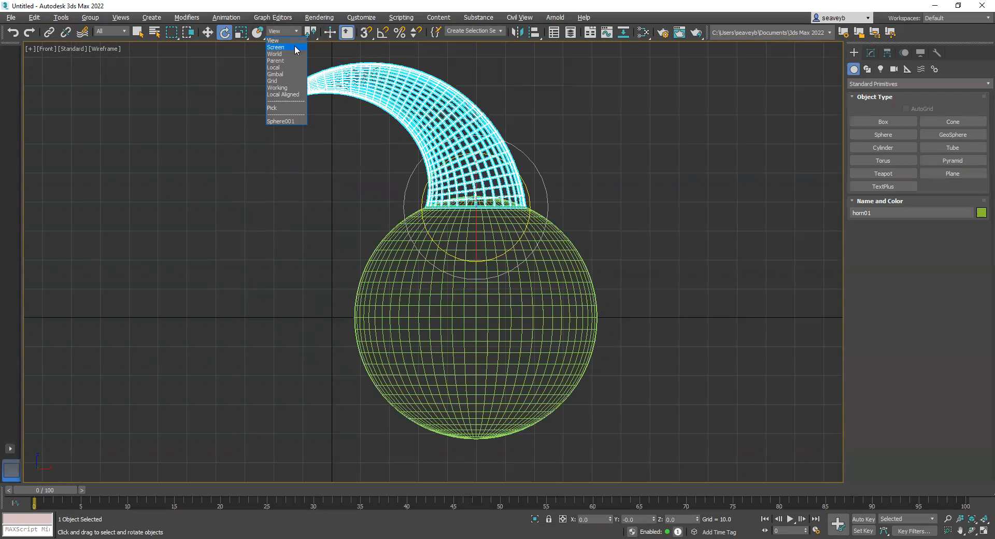
left_click(286, 121)
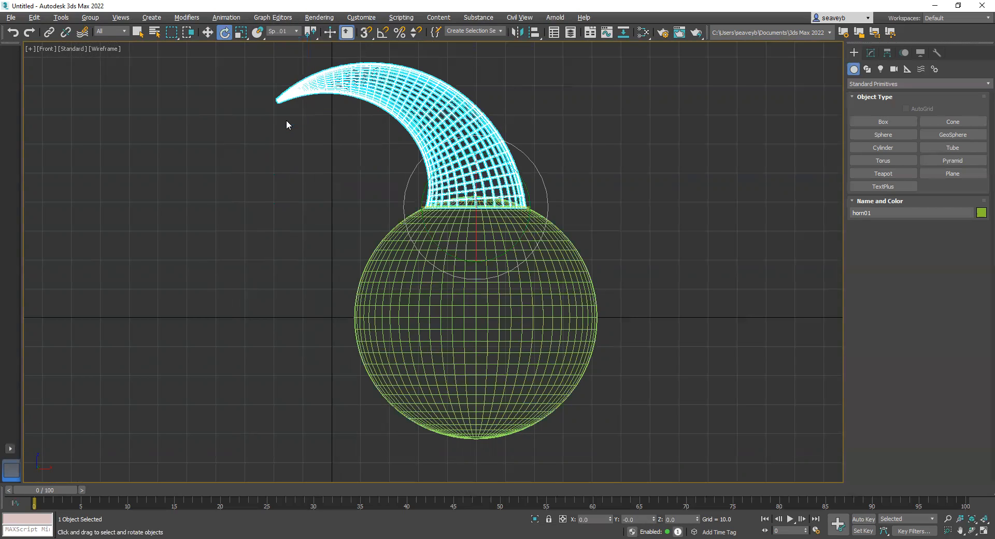
left_click(207, 33)
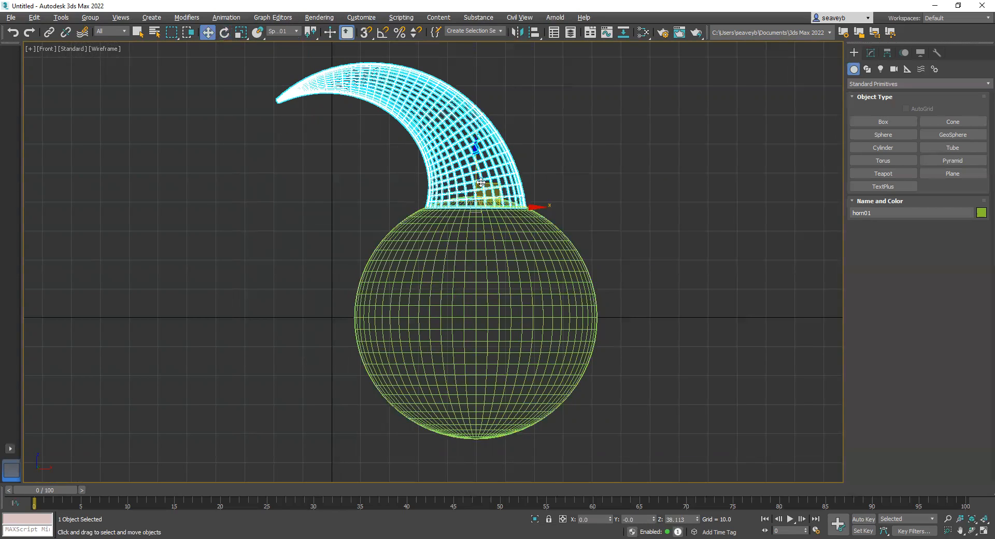
left_click(226, 33)
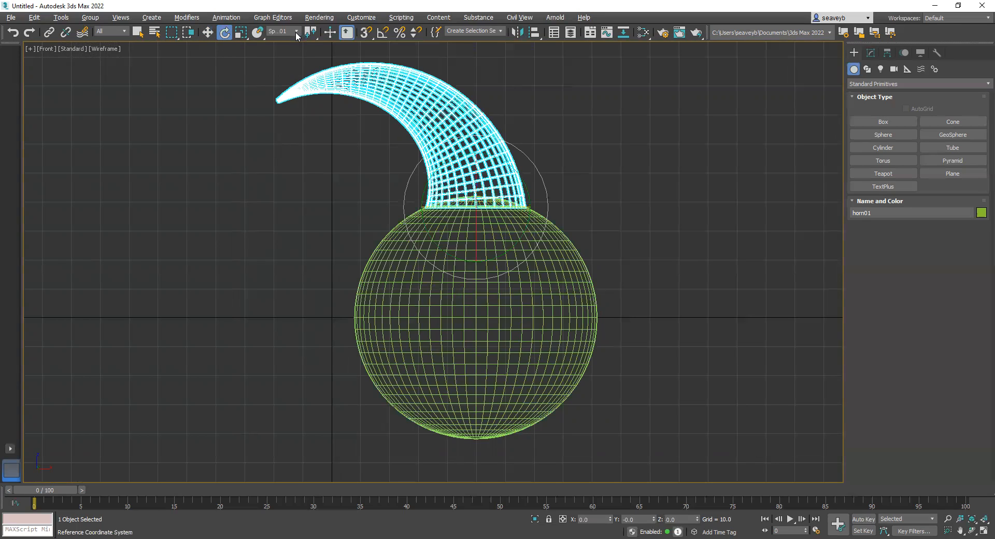
left_click(296, 31)
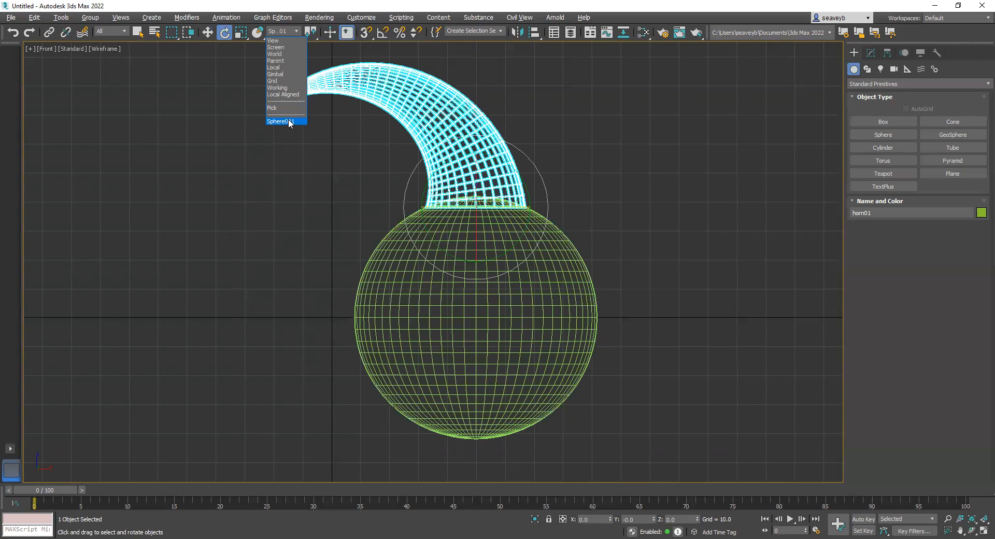
left_click(288, 122)
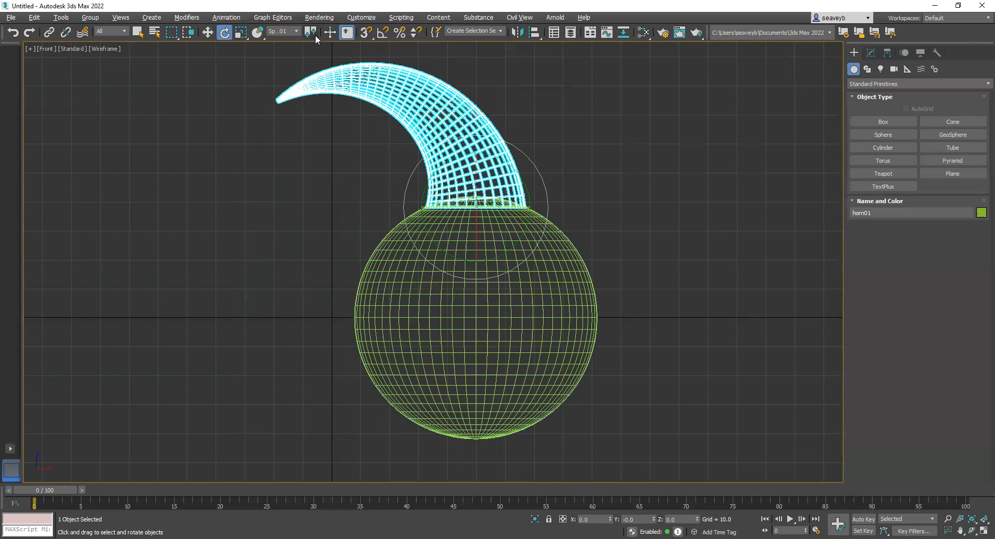
Use the transform coordinate center as the pivot and rotate the horn about 47° around the sphere to its upper-left side.
mouse_move(314, 37)
left_mouse_down()
mouse_move(316, 84)
mouse_move(311, 52)
left_mouse_up()
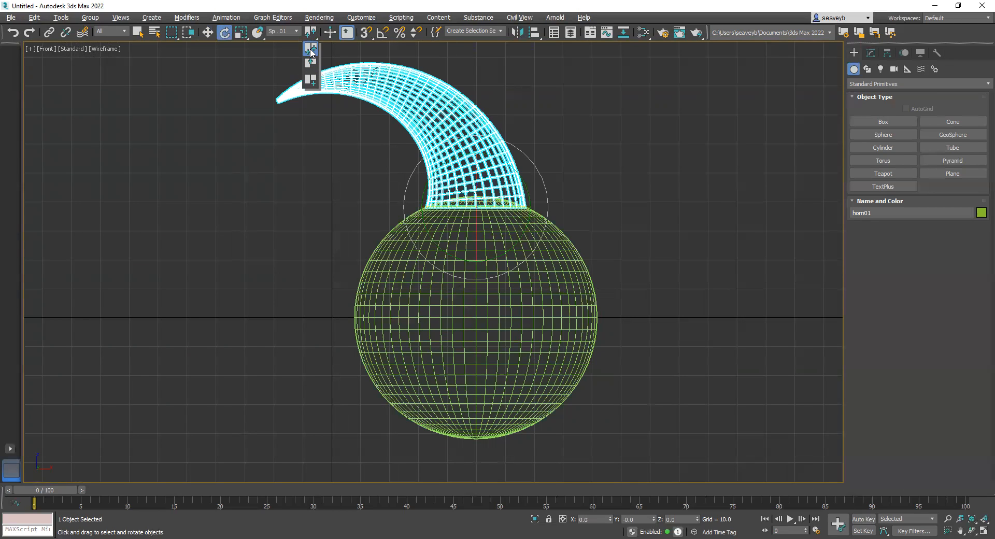
left_click_drag(310, 50, 312, 63)
left_click_drag(312, 64, 313, 87)
left_click(311, 82)
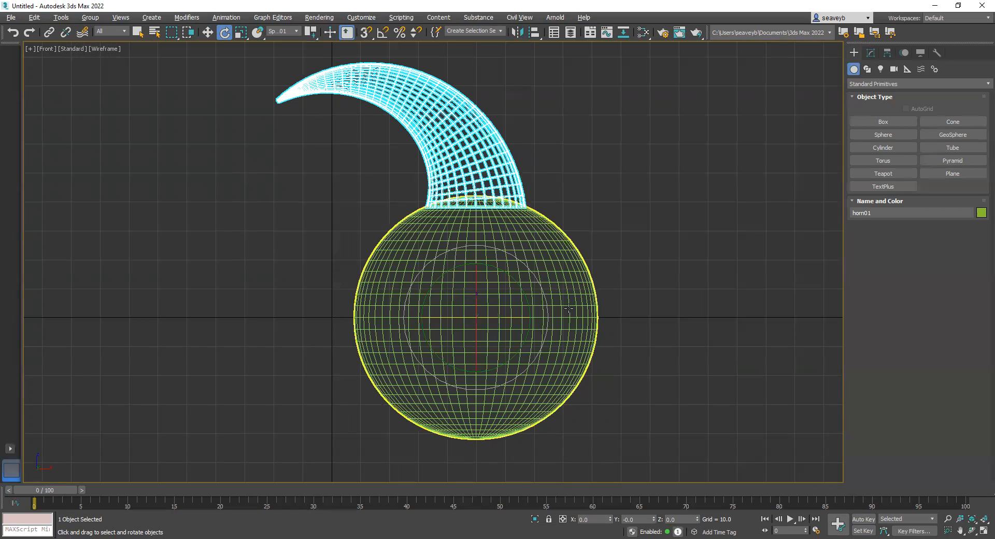
left_click_drag(527, 301, 526, 253)
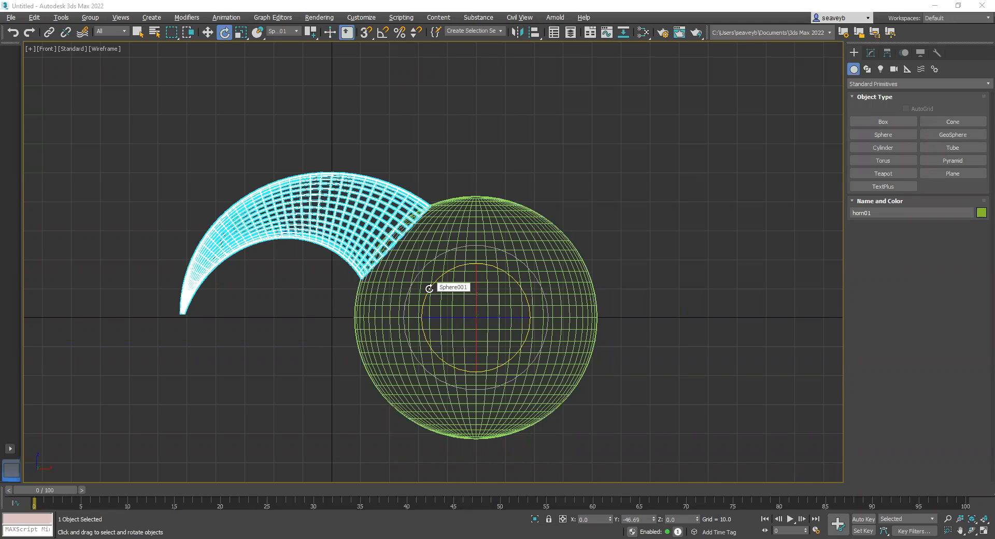
Clone the horn as one Copy by rotating it around the sphere's center to the upper-right side.
mouse_move(441, 276)
left_mouse_down("shift")
mouse_move(495, 241)
mouse_move(541, 246)
left_mouse_up("shift")
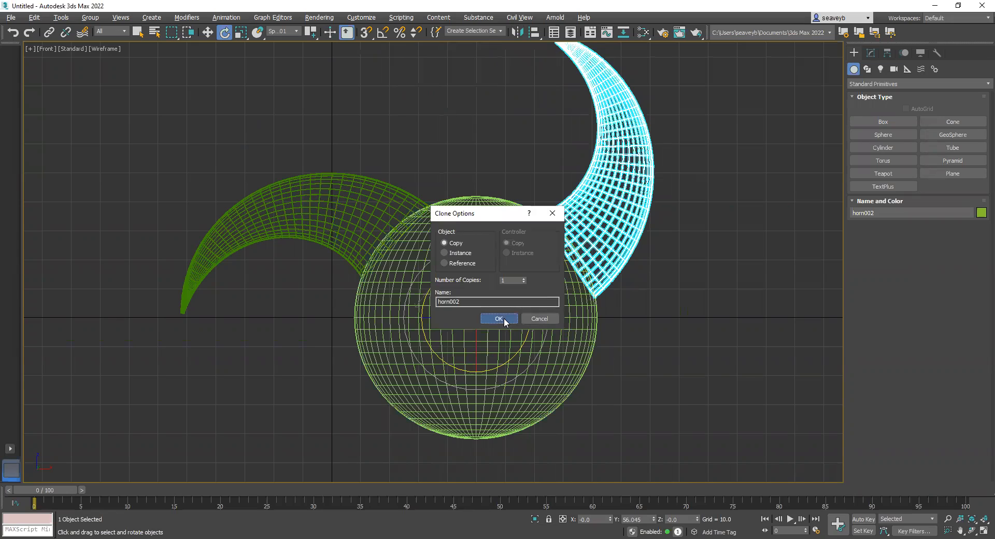
left_click(498, 318)
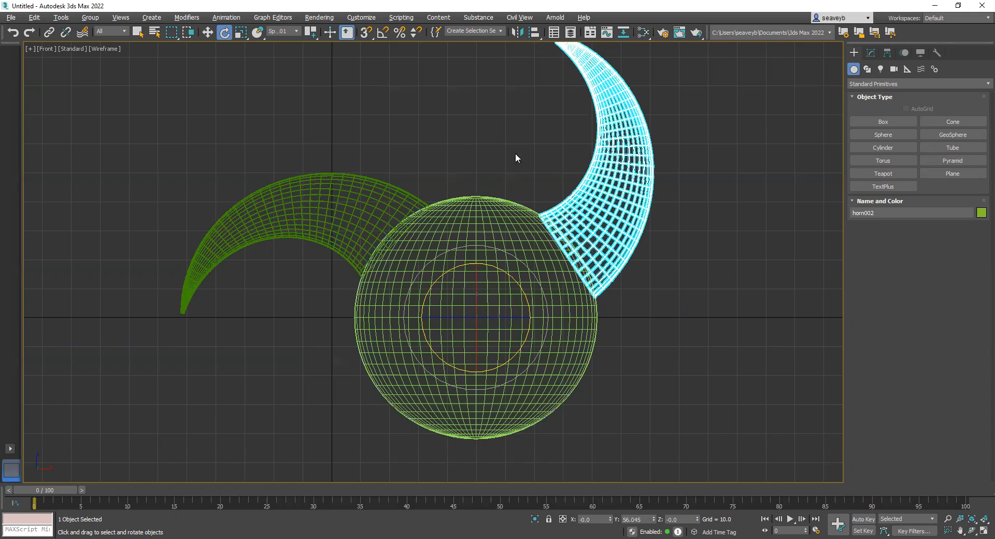
Set the Rotate tool's reference coordinate system to Local and maximize the Perspective viewport on the copied horn.
left_click(295, 32)
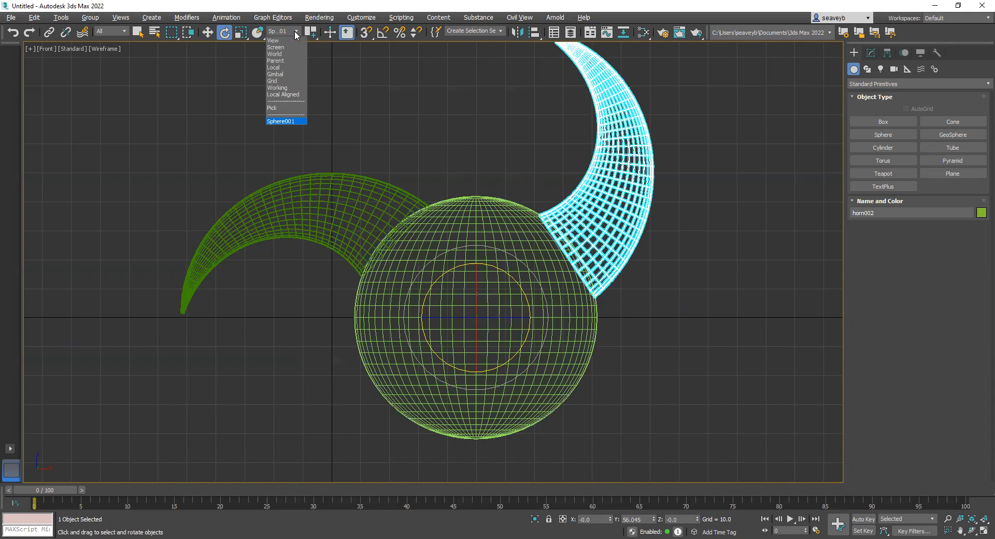
left_click(272, 68)
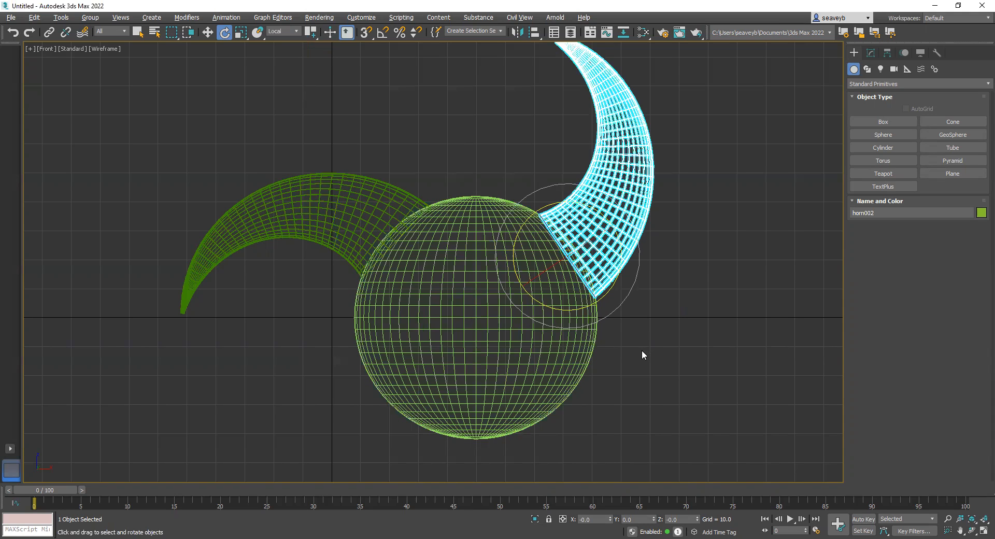
key("alt+w")
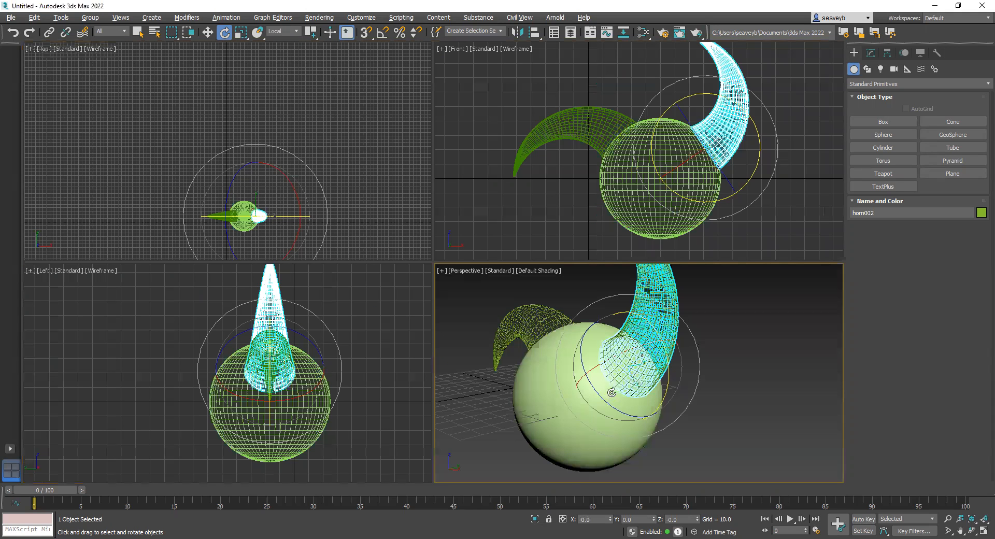
scroll(611, 393, "up", 2)
key("alt+w")
scroll(477, 321, "down", 2)
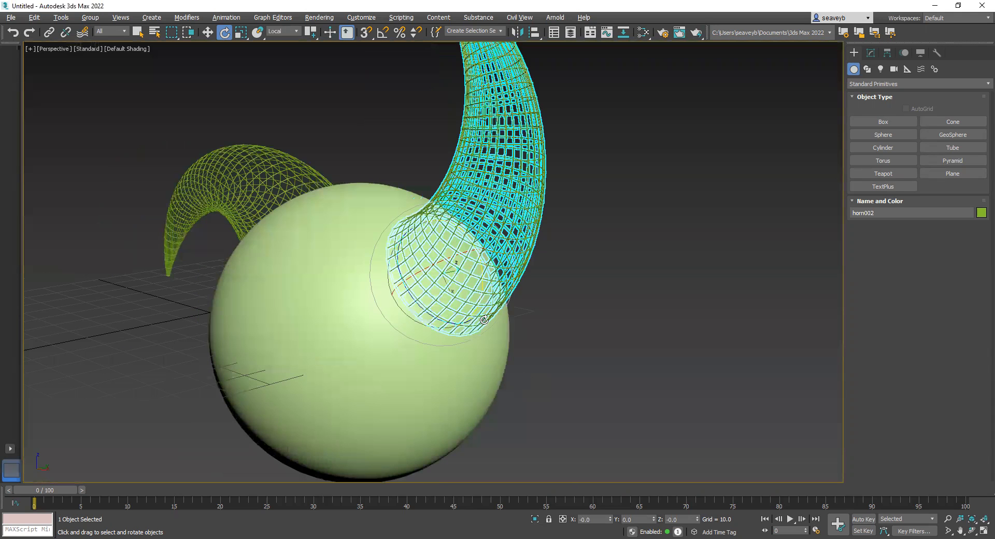
scroll(517, 328, "up", 3)
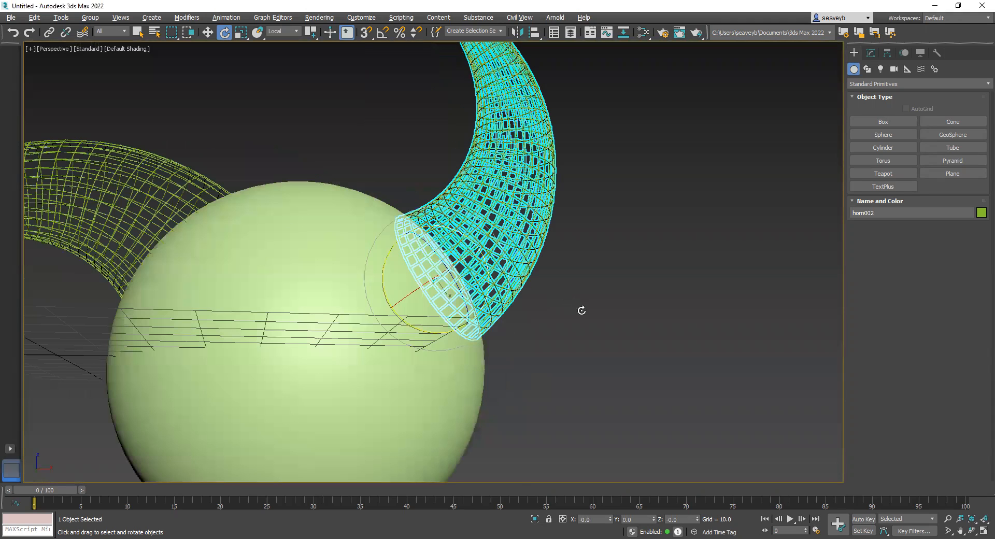
scroll(583, 318, "down", 2)
scroll(489, 338, "down", 1)
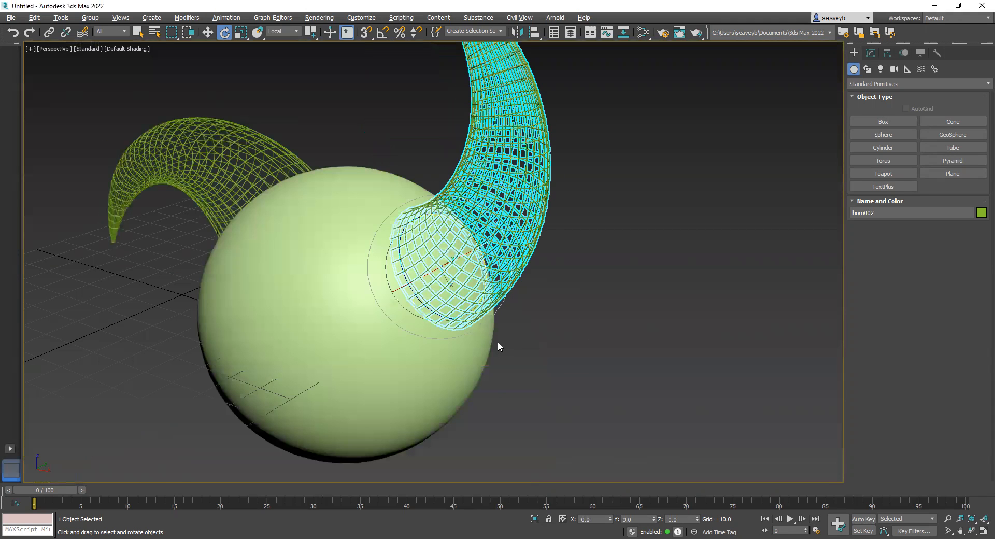
Try rotating the copied horn around its local axes, and cancel the rotations.
key("F3")
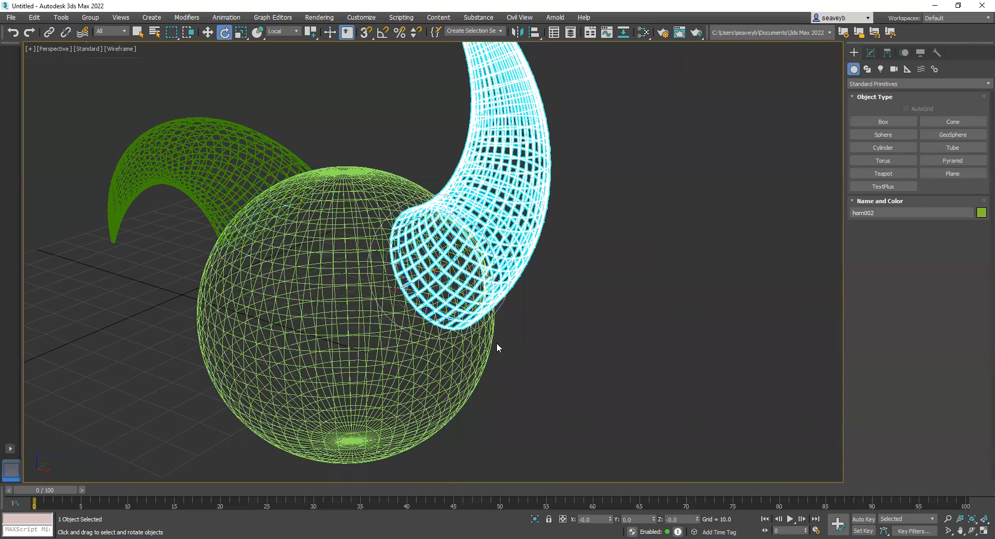
key("F3")
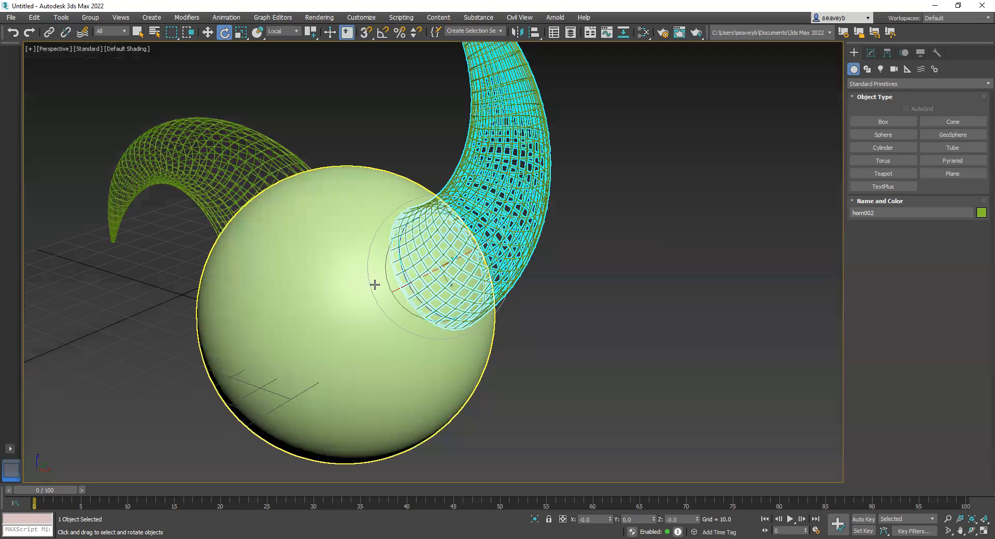
left_click_drag(374, 295, 400, 319)
key("ctrl+z")
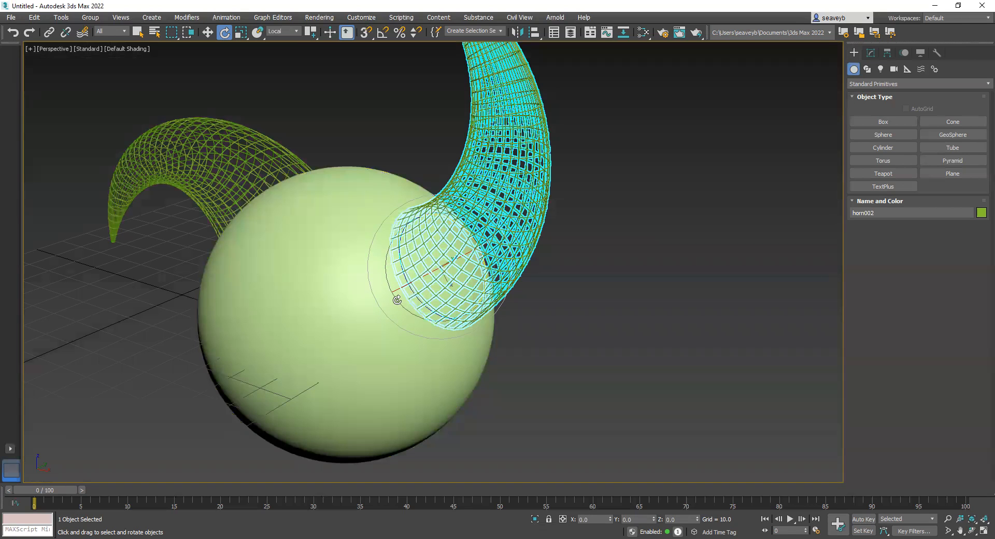
scroll(425, 296, "up", 2)
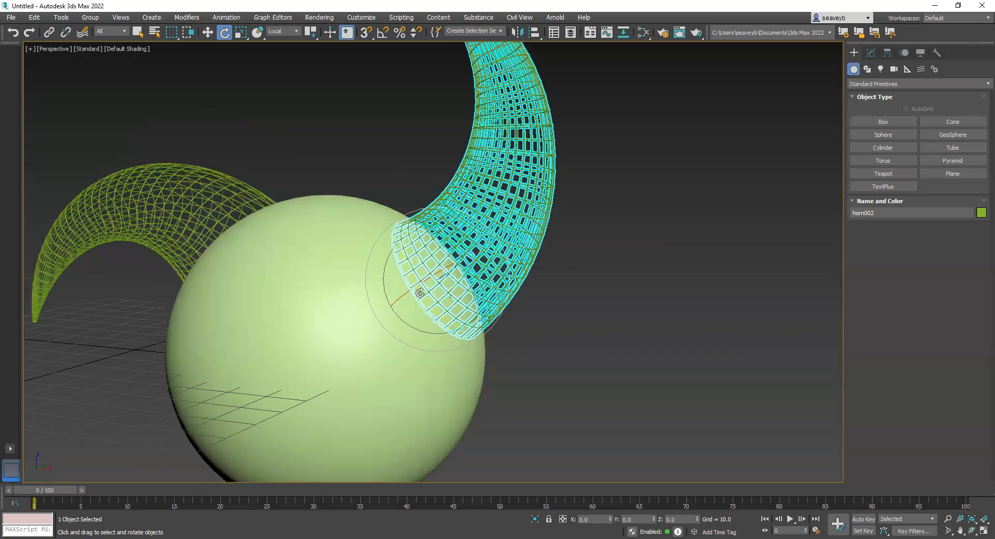
left_click_drag(445, 308, 454, 239)
right_click(454, 240)
Turn on Angle Snap with a 90° increment and try rotating the copied horn with it.
left_click(383, 35)
right_click(383, 34)
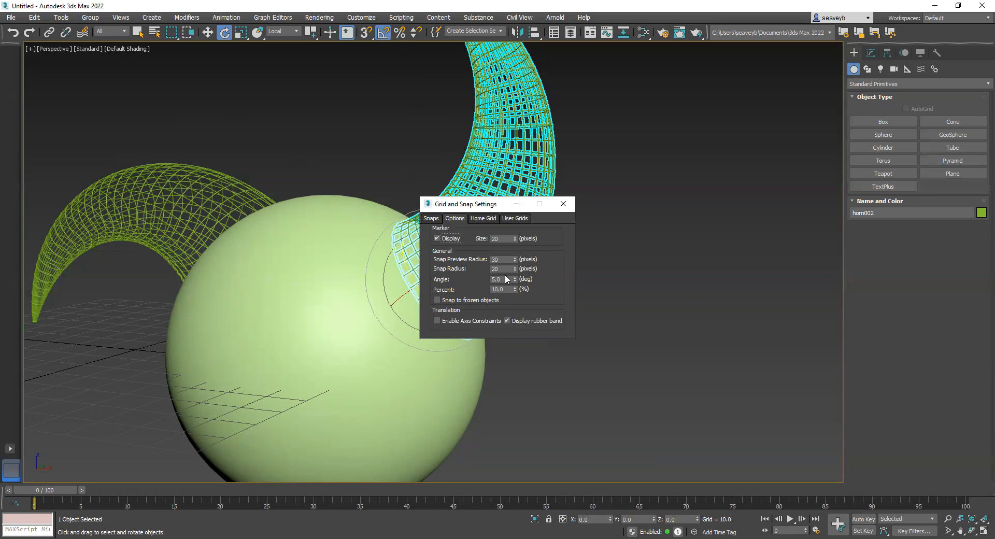
left_click_drag(504, 278, 479, 279)
type("90")
left_click_drag(459, 206, 210, 123)
left_click_drag(418, 295, 412, 277)
Set the snap angle to 5° and rotate the copied horn about its local Z axis until its tip curves outward and down.
double_click(252, 198)
type("5")
key("Return")
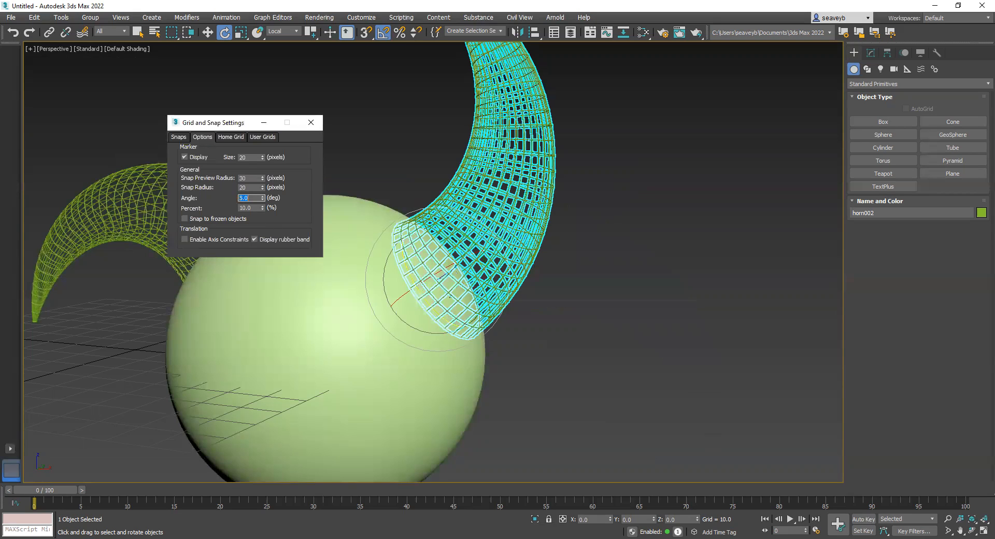
left_click_drag(420, 291, 402, 196)
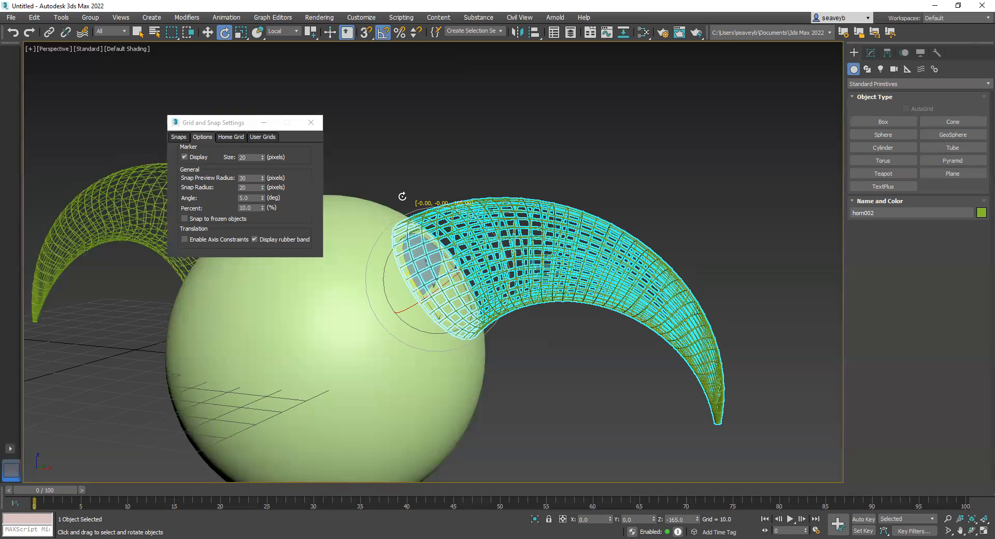
left_click_drag(402, 196, 498, 350)
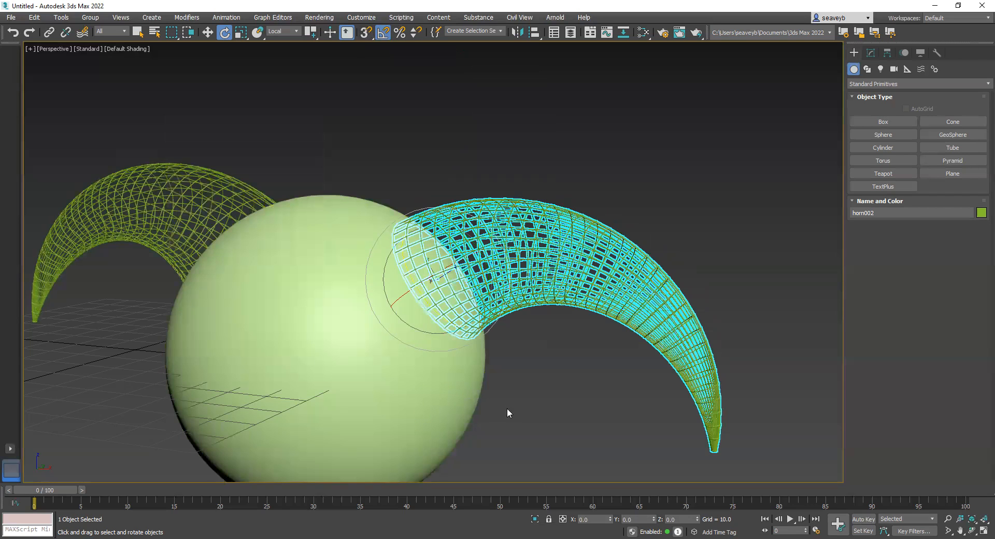
middle_click_drag(515, 425, 526, 450, "alt")
middle_click_drag(464, 399, 504, 418, "alt")
middle_click_drag(500, 376, 644, 399, "alt")
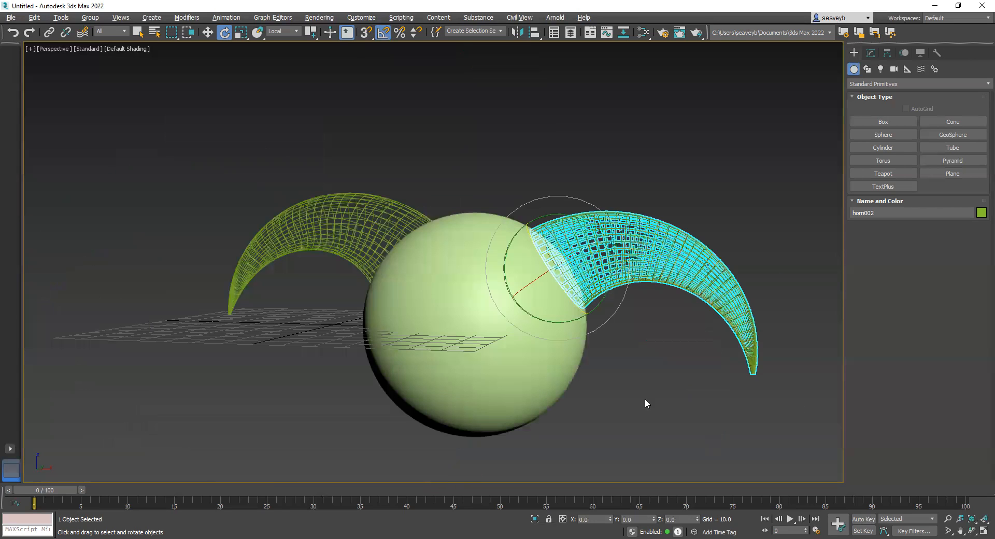
left_click(604, 449)
middle_click_drag(608, 437, 590, 447, "alt")
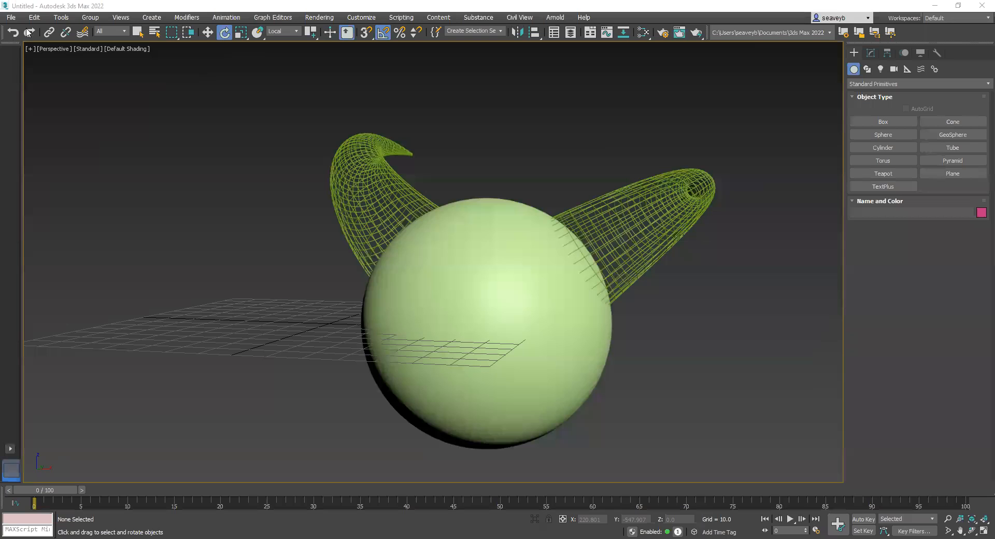
Undo the last several horn rotations and select the original horn.
left_click(13, 37)
left_click(13, 36)
left_click(13, 36)
left_click(13, 36)
left_click(13, 36)
left_click(13, 36)
left_click(13, 36)
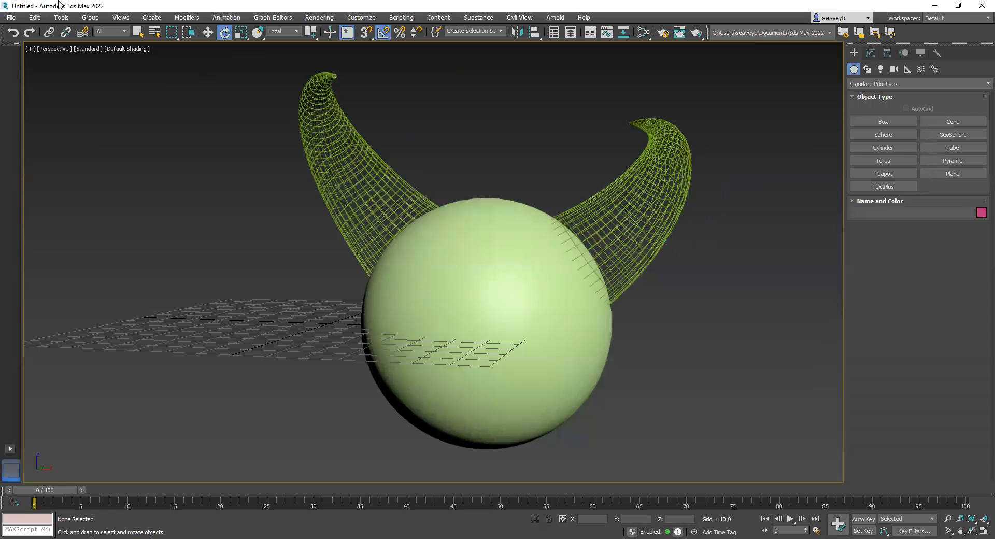
left_click(338, 158)
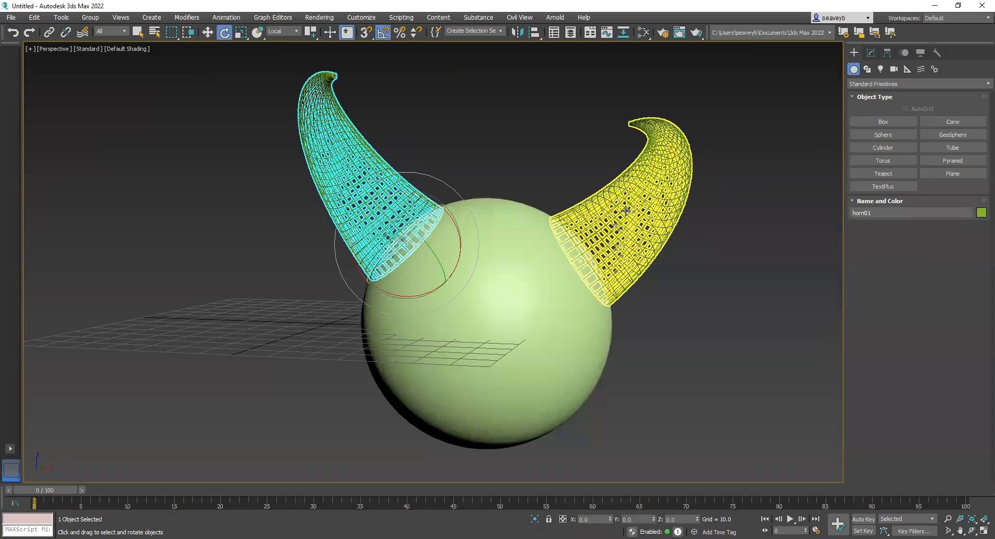
Create a small teapot in the empty space beside the sphere and activate the Move tool.
middle_click_drag(488, 336, 271, 355)
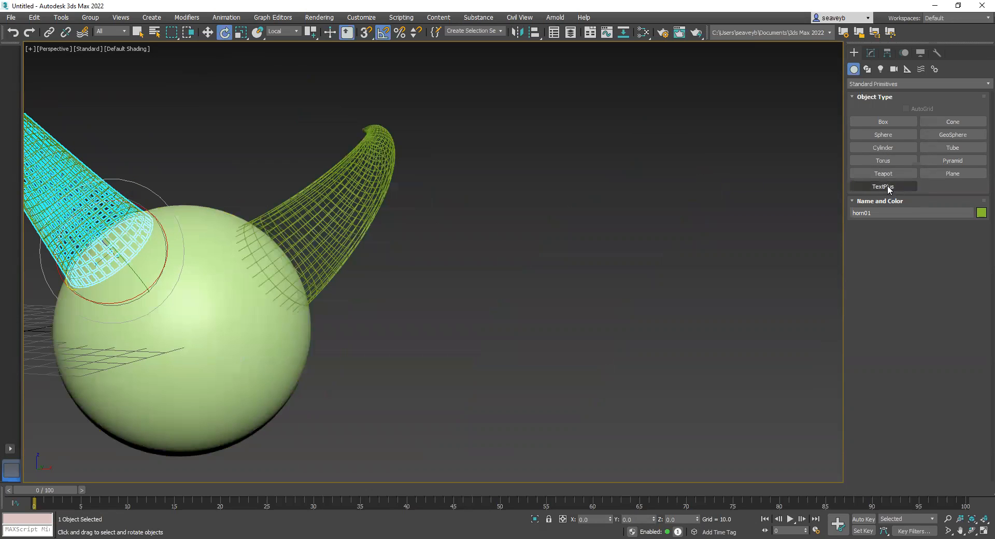
left_click(882, 173)
left_click_drag(586, 360, 606, 366)
key("e")
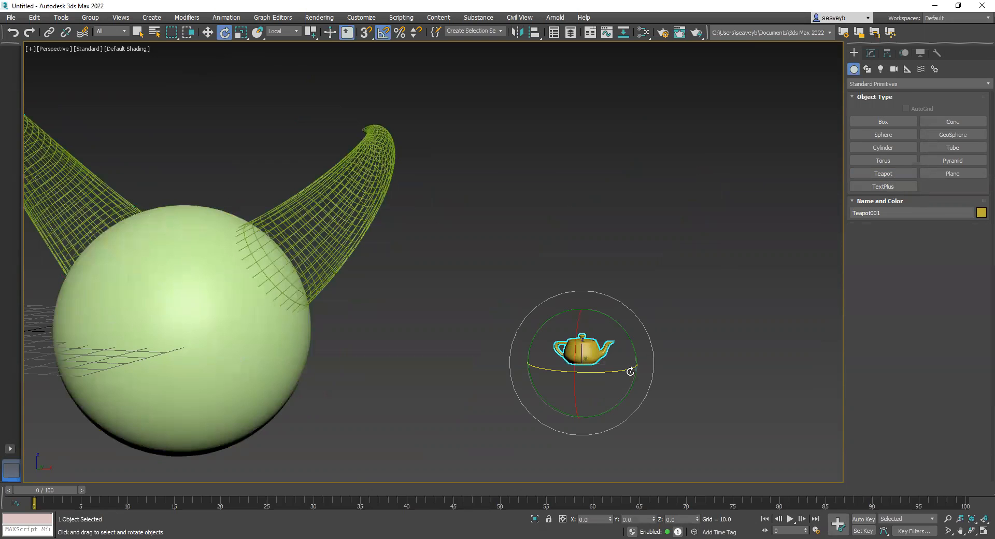
key("w")
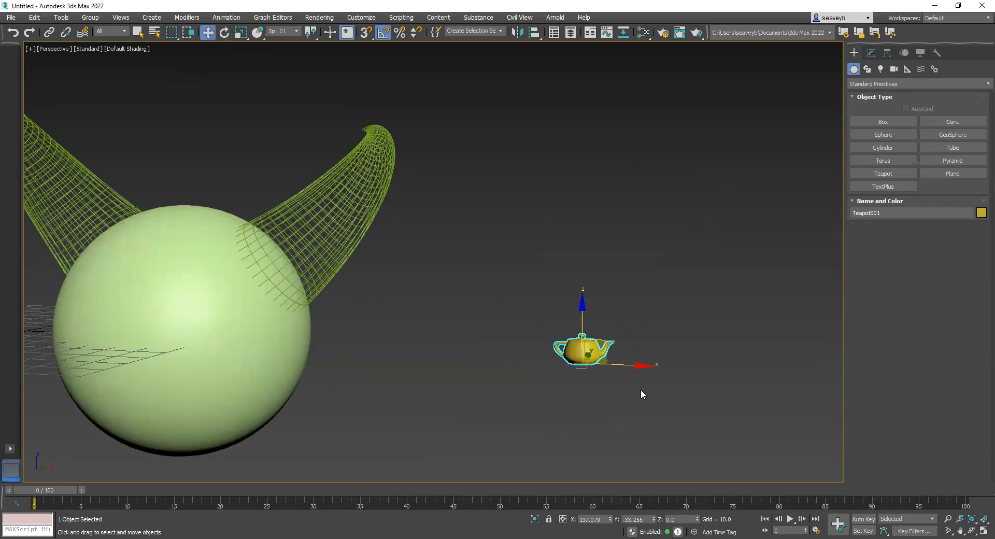
Clone the teapot along the X axis as three copies to form a row of four.
middle_click_drag(640, 390, 617, 411, "alt")
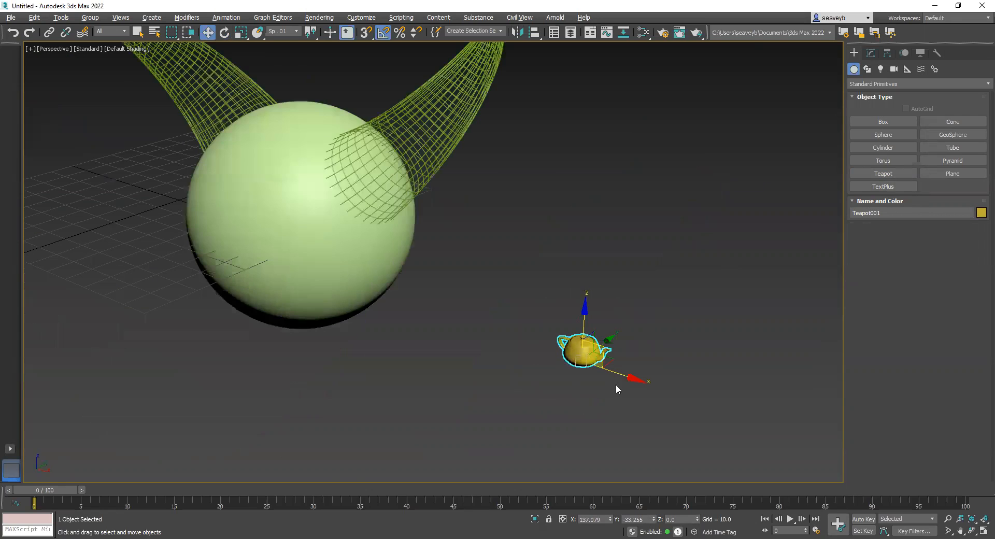
left_click_drag(619, 372, 673, 404, "shift")
left_click(524, 278)
left_click(523, 278)
left_click(495, 318)
Select the teapot row and clone it along the Y axis as three copies, forming a 4 by 4 grid.
middle_click_drag(622, 418, 583, 413)
middle_click_drag(638, 434, 611, 437)
left_click_drag(666, 439, 466, 320)
left_click_drag(599, 348, 635, 315, "shift")
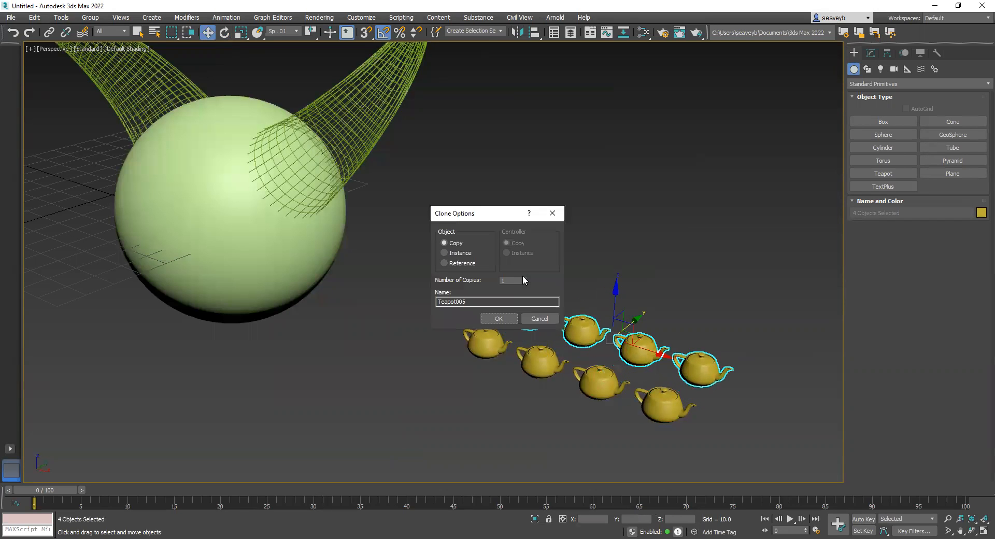
left_click(503, 318)
middle_click_drag(582, 386, 505, 393)
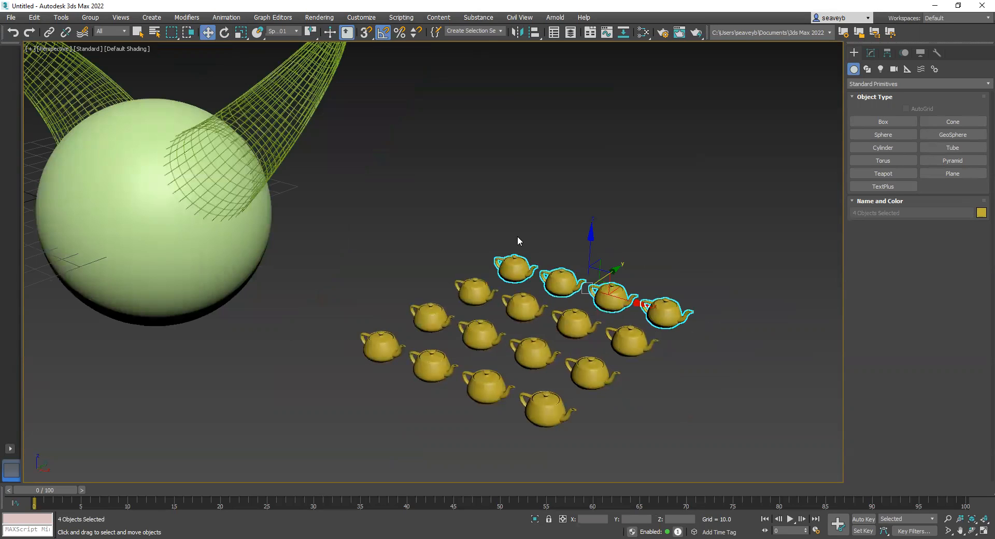
Select all 16 teapots and try rotating each around its own local Z axis.
left_click(688, 389)
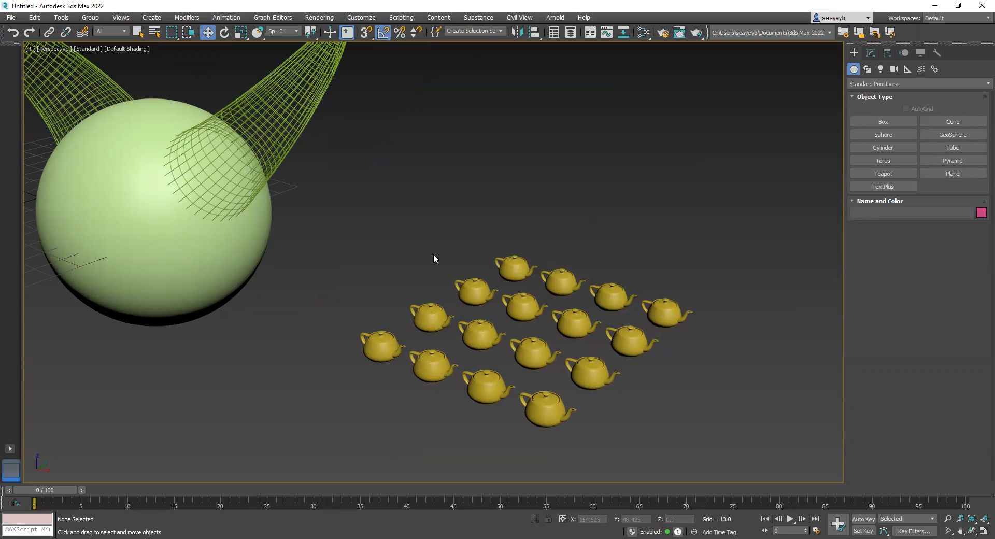
left_click_drag(319, 447, 764, 228)
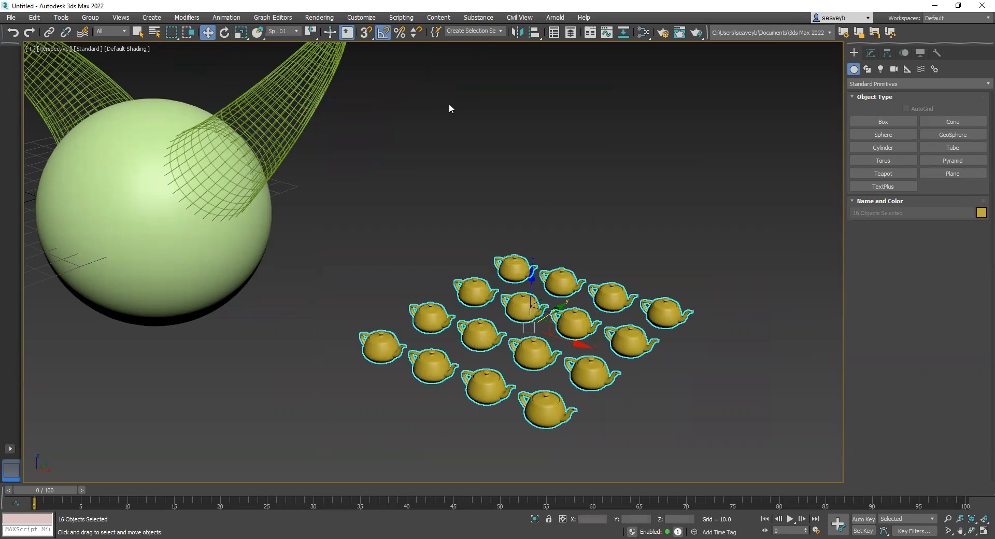
key("e")
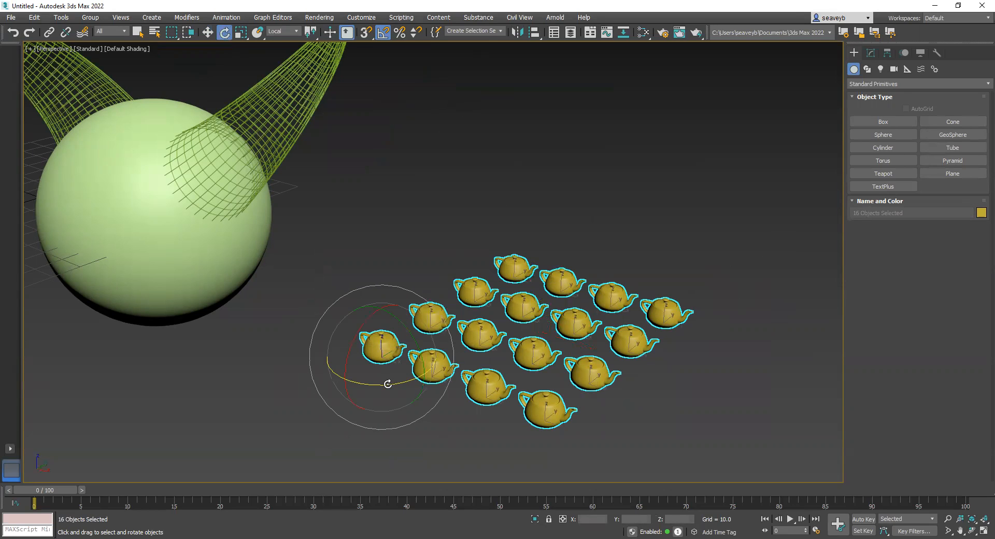
left_click_drag(387, 383, 413, 299)
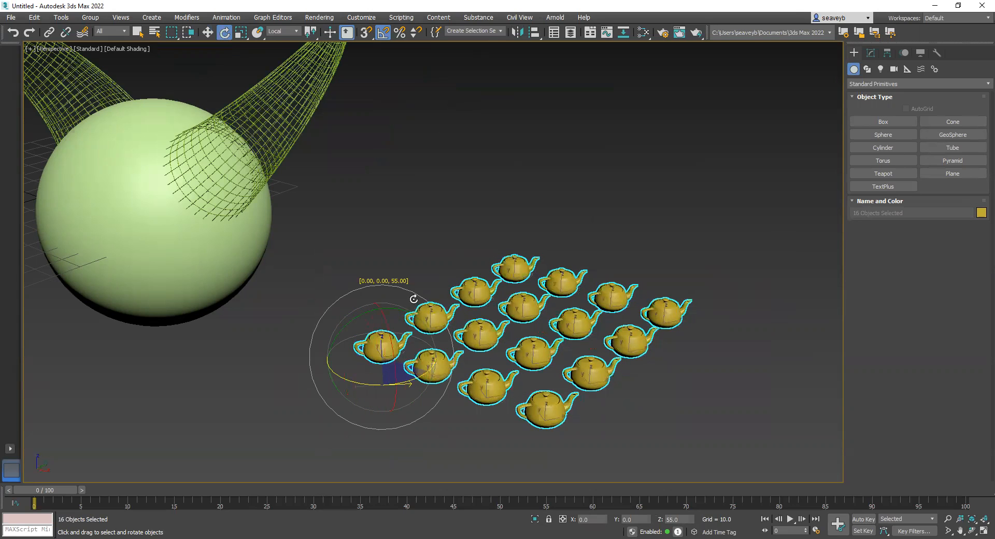
left_click_drag(412, 419, 317, 444)
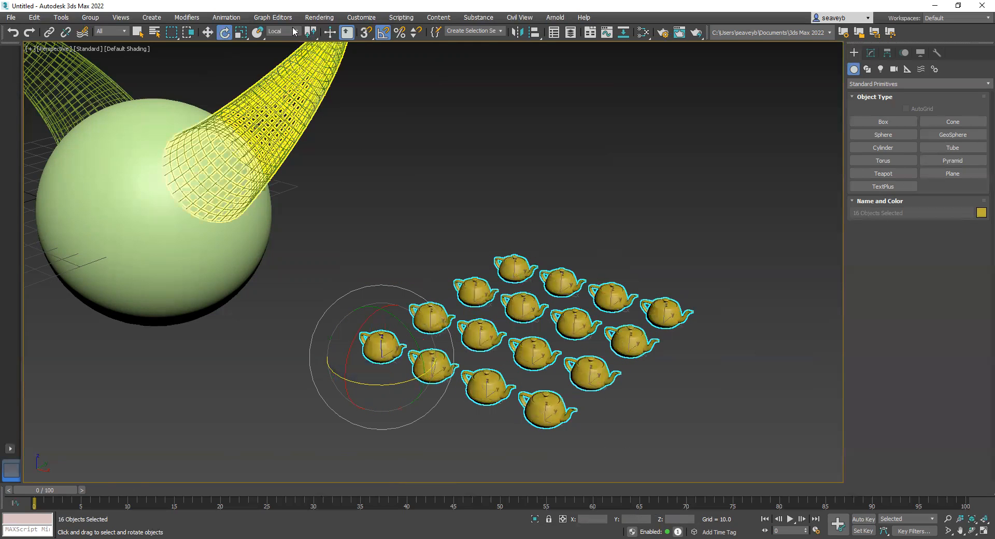
Switch to Use Selection Center with the World coordinate system and try rotating the teapot grid about Z.
left_click_drag(312, 33, 314, 63)
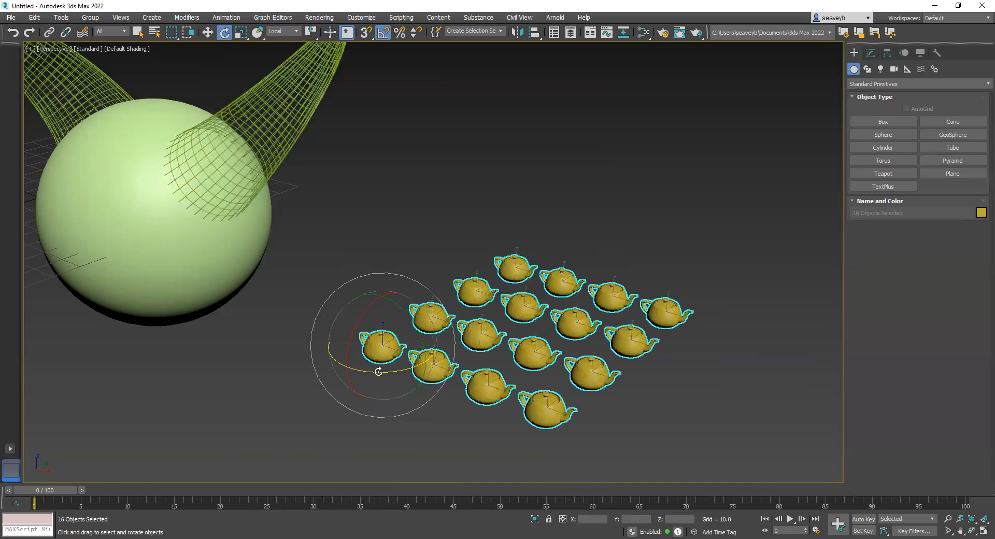
left_click_drag(379, 372, 384, 373)
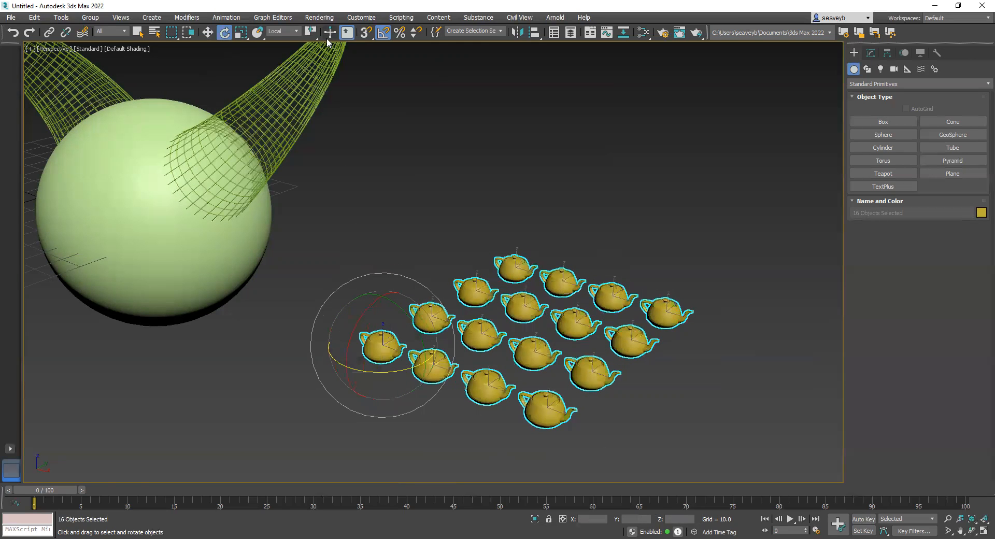
left_click(286, 33)
left_click(284, 57)
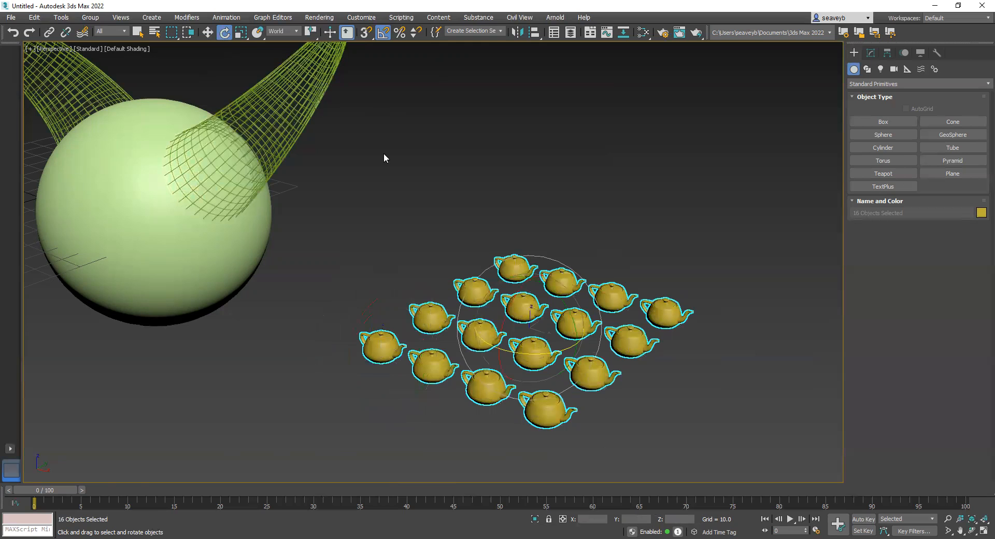
left_click_drag(537, 354, 499, 281)
Try rotating the teapots about Z around their own pivot points, and around the world origin with Use Transform Coordinate Center.
left_click_drag(310, 32, 311, 51)
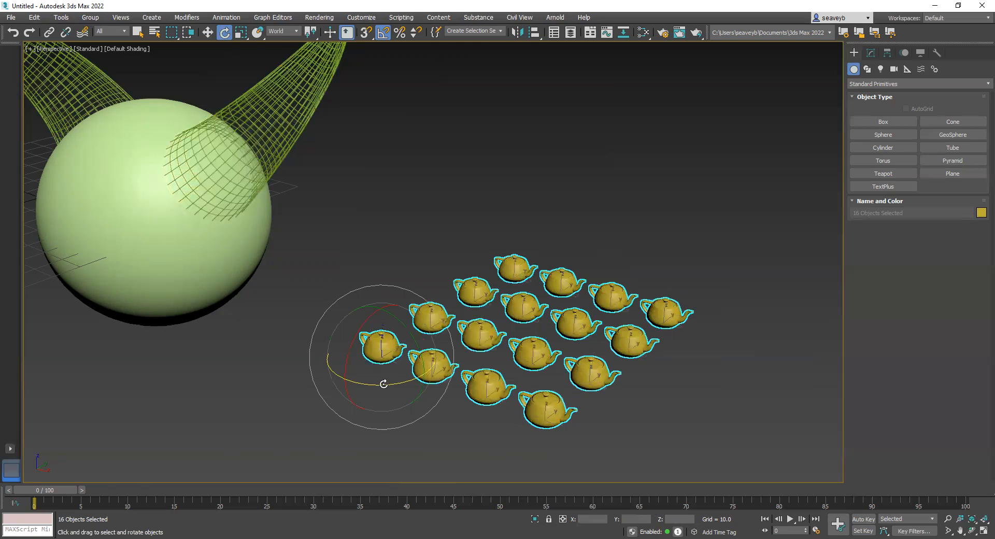
left_click_drag(383, 384, 405, 387)
left_click_drag(311, 32, 314, 87)
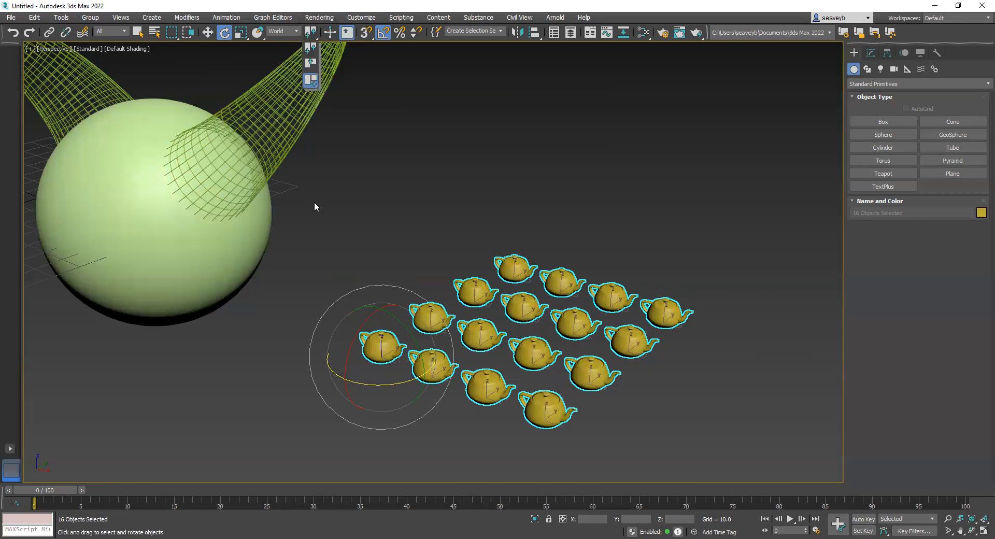
left_click_drag(41, 214, 62, 217)
right_click(61, 216)
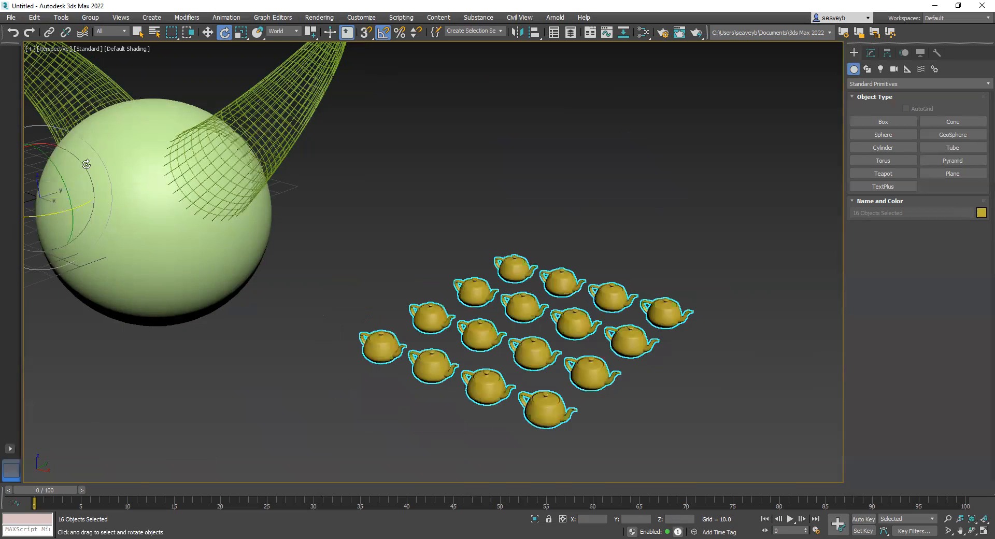
Pick the sphere as the reference coordinate system, try rotating the teapot grid around its Z axis, and deselect the teapots.
left_click(296, 31)
left_click(284, 118)
left_click(179, 225)
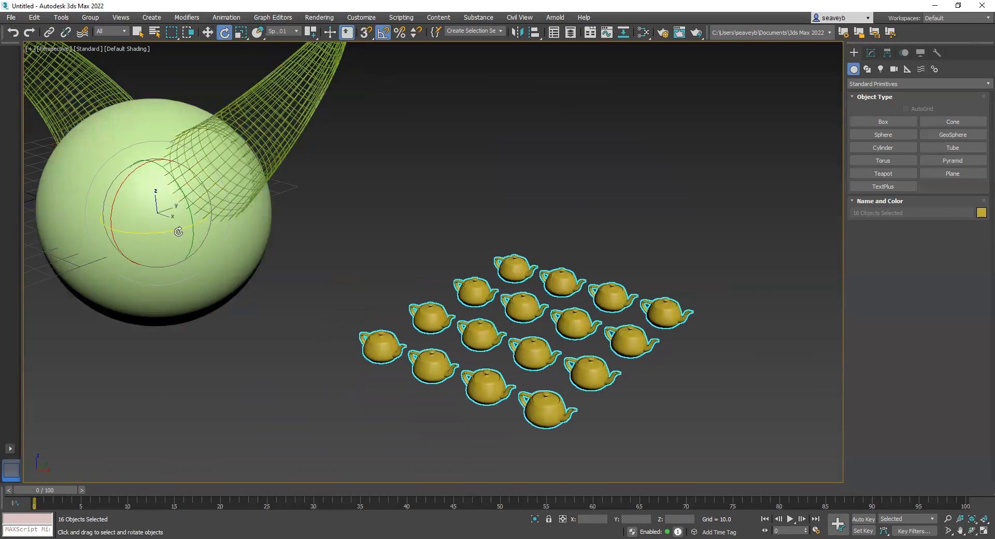
left_click_drag(146, 232, 282, 233)
middle_click_drag(441, 271, 509, 316)
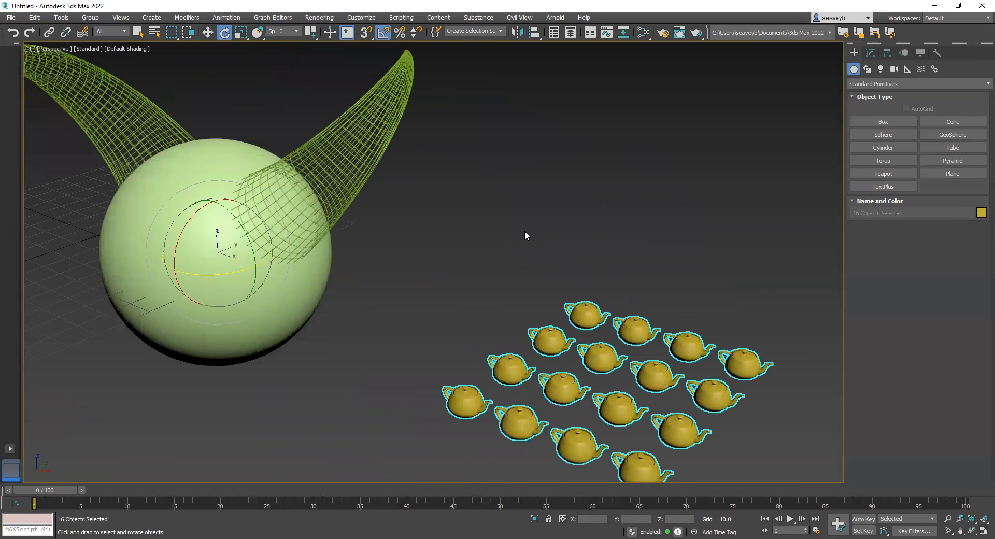
left_click(650, 272)
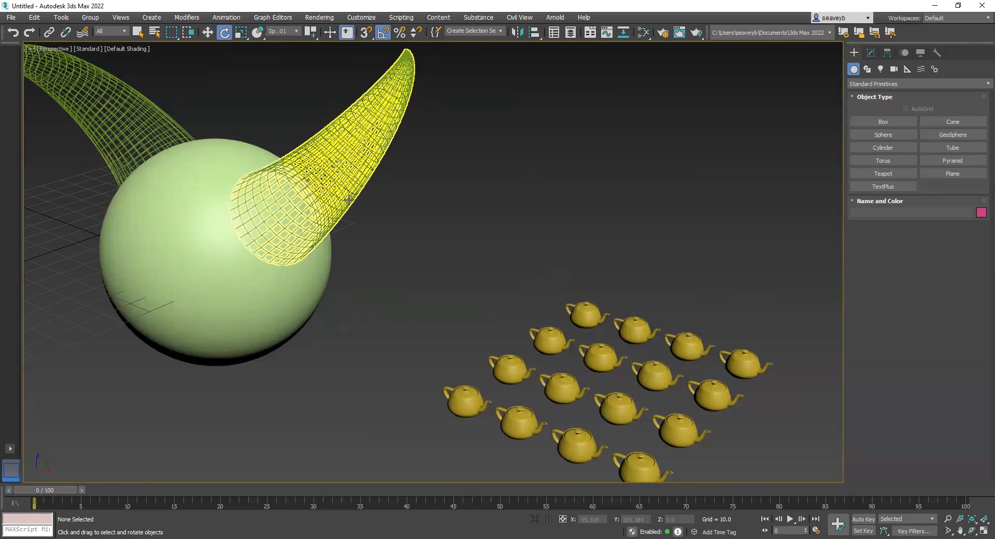
Create a pointed cone on the front of the sphere with AutoGrid, base radius about 8.7, tip radius 0 and height about 28.6.
middle_click_drag(289, 271, 355, 288)
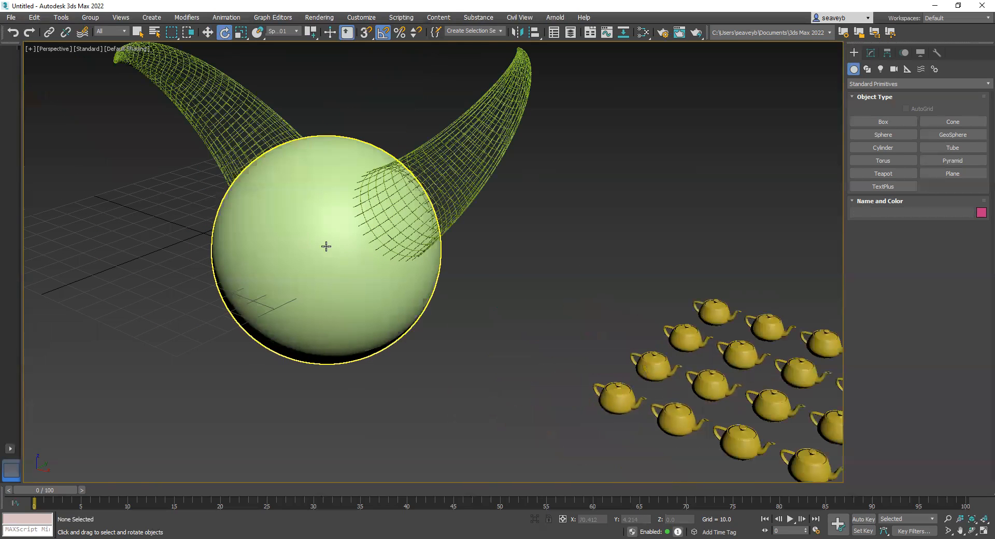
middle_click_drag(326, 247, 336, 262)
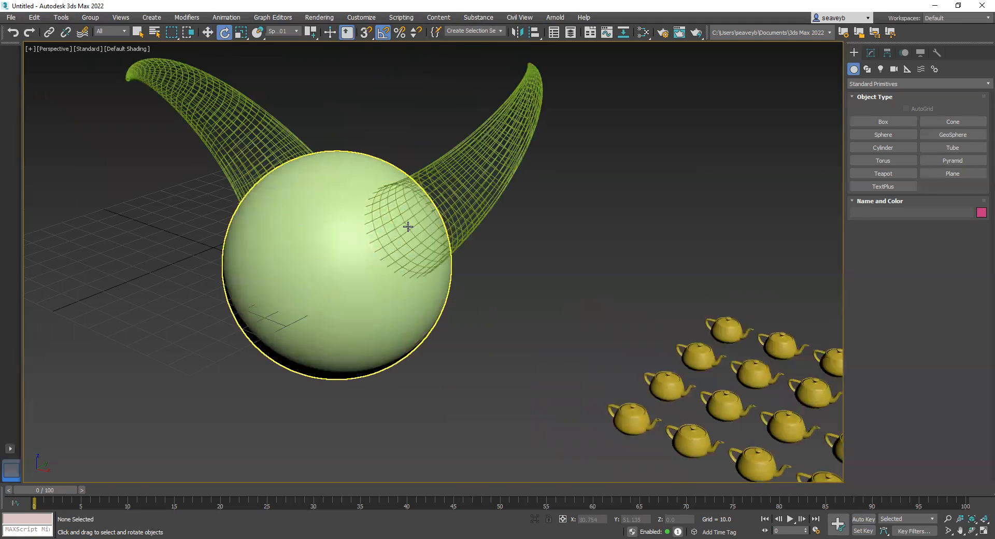
left_click(950, 121)
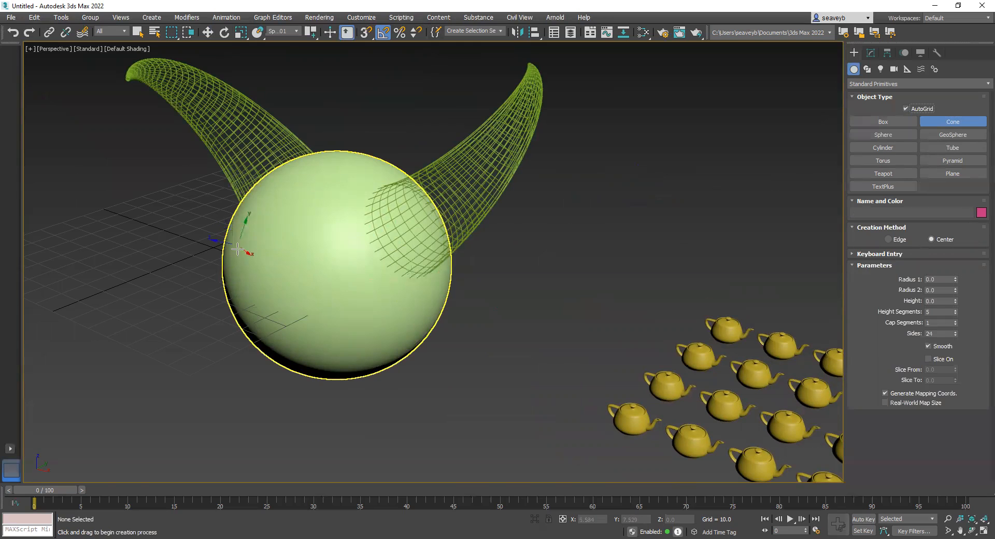
scroll(292, 291, "up", 2)
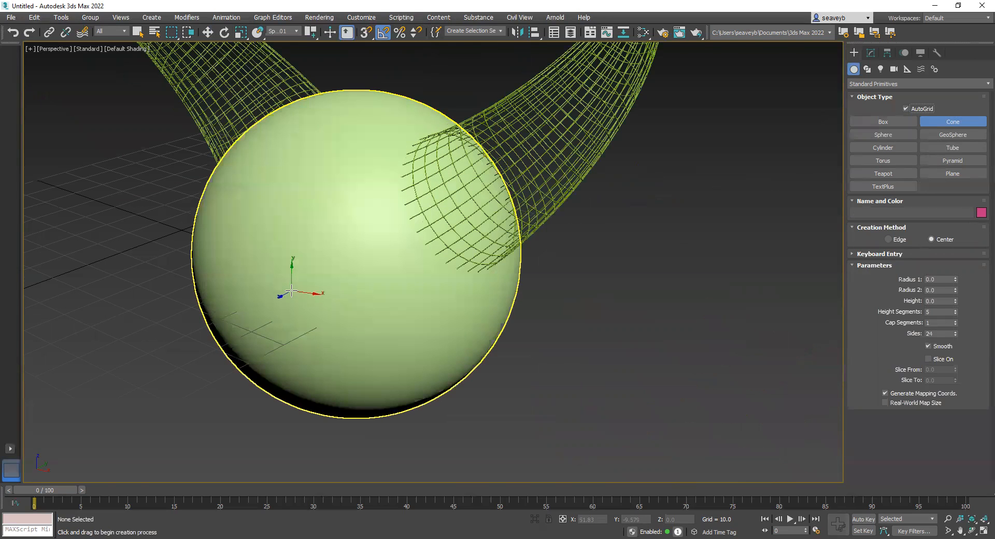
scroll(291, 291, "up", 2)
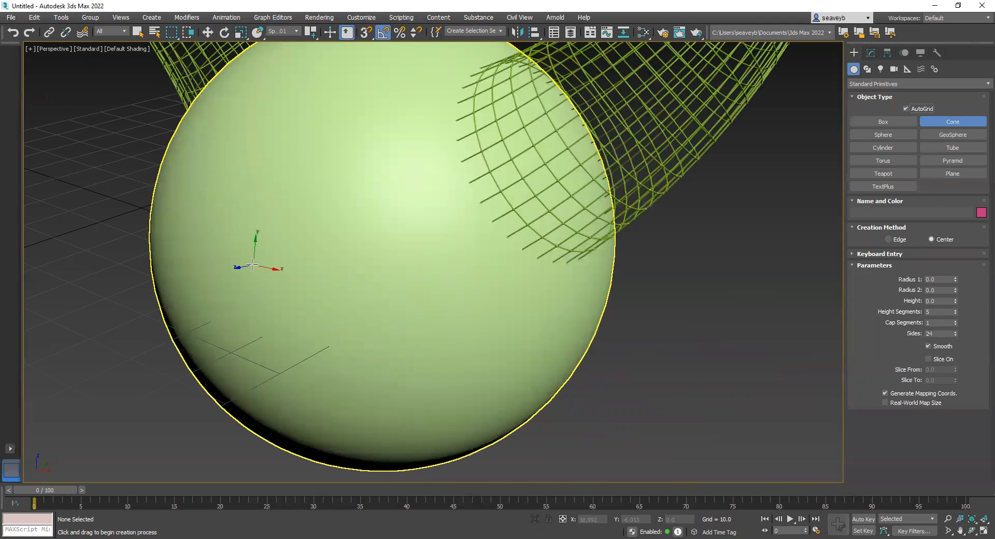
left_click_drag(239, 275, 270, 318)
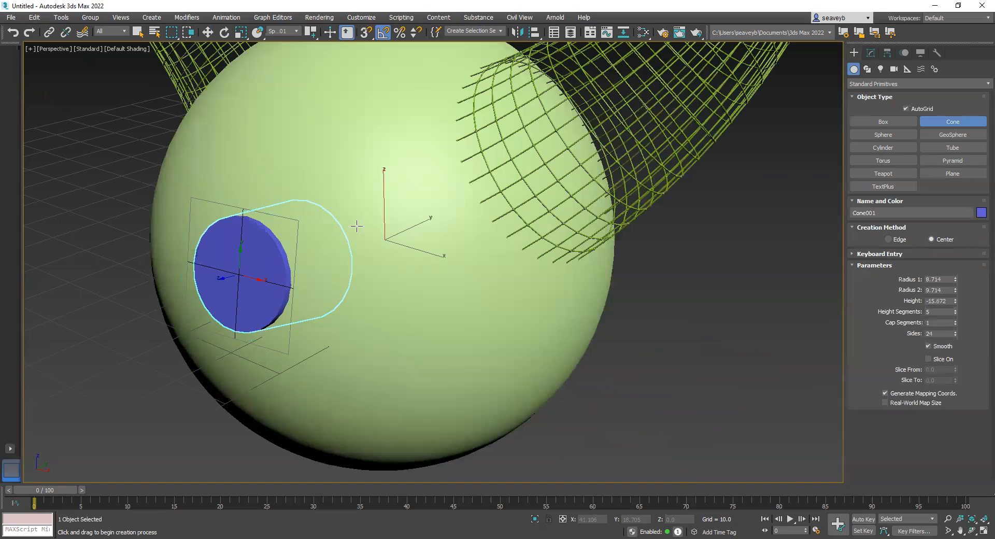
left_click(89, 374)
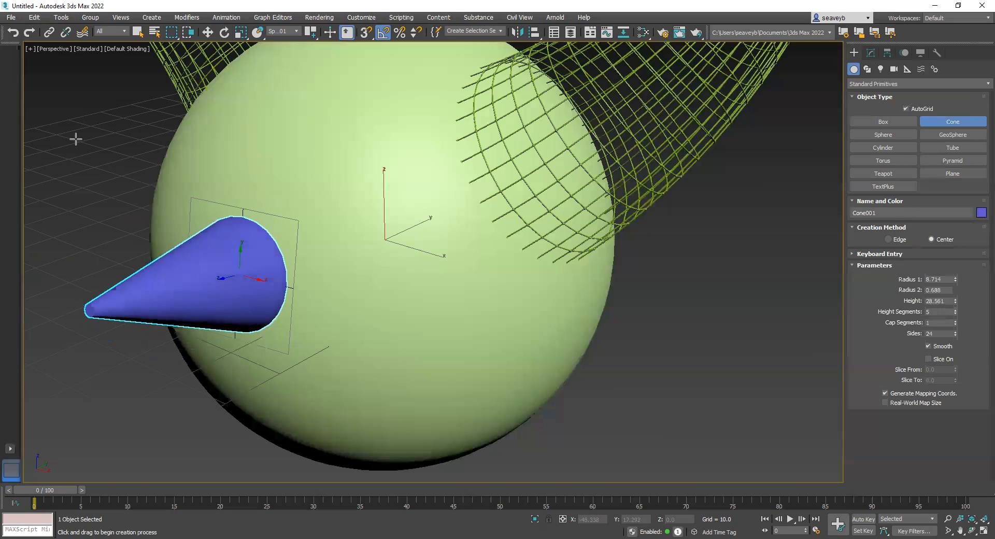
left_click(77, 124)
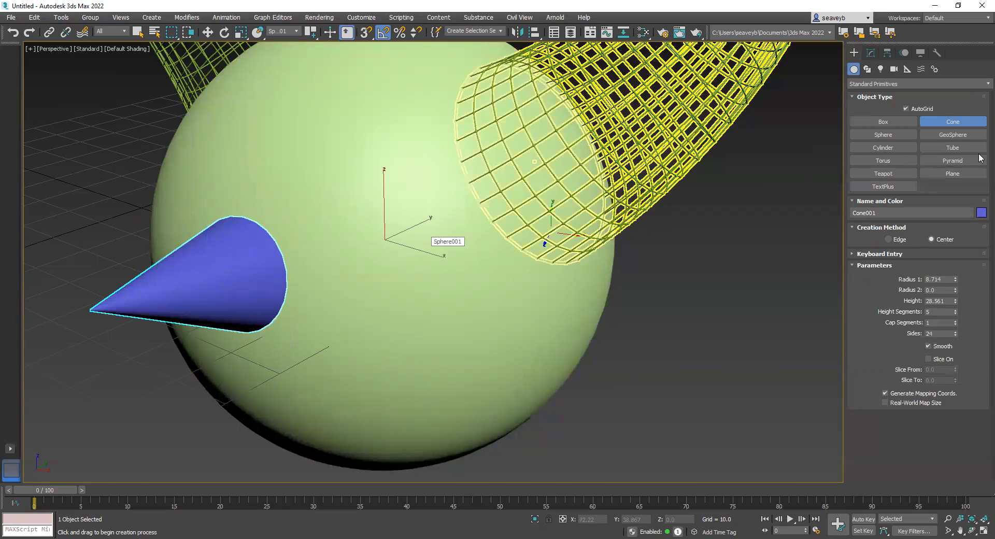
Shorten the cone to a height of about 23.4 and set its height segments to 200.
left_click_drag(955, 303, 960, 183)
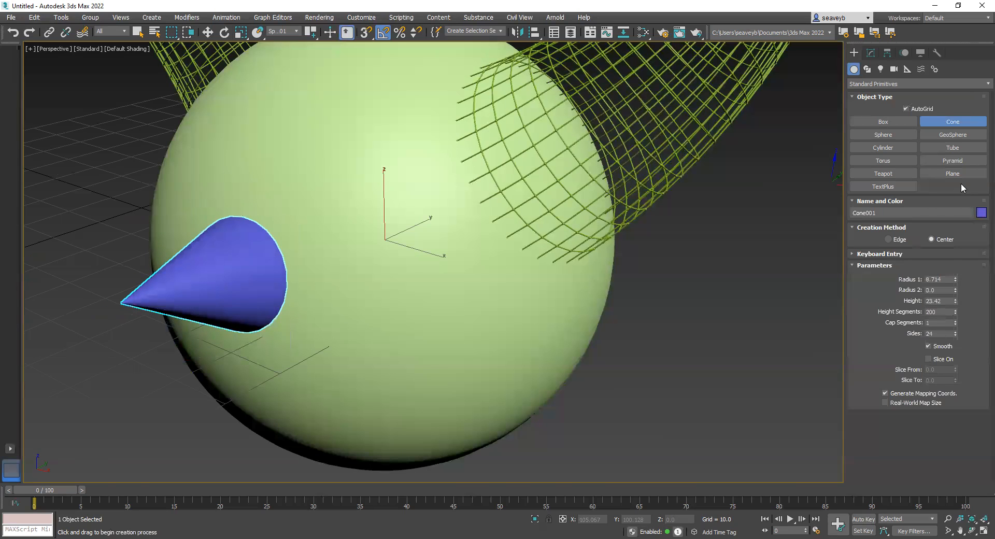
left_click(870, 52)
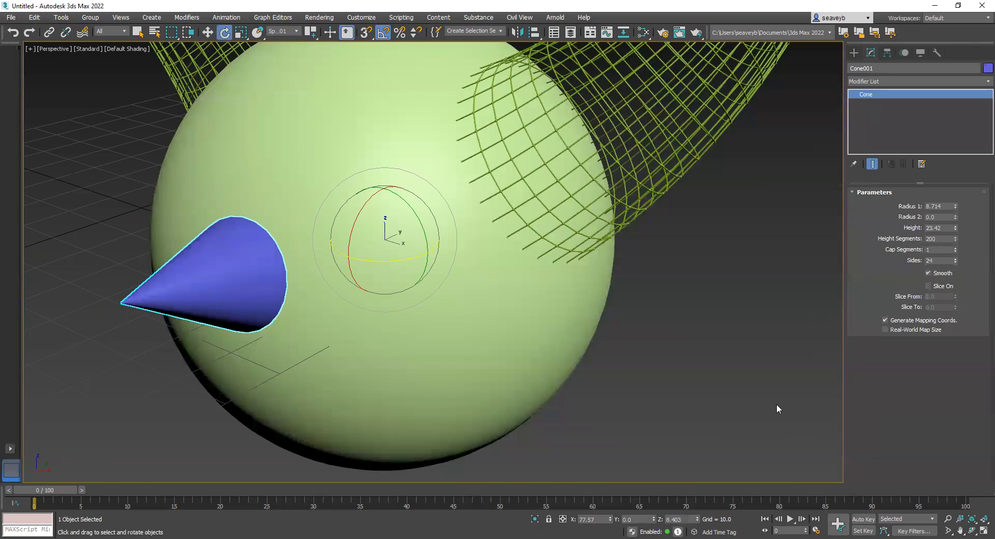
left_click(854, 52)
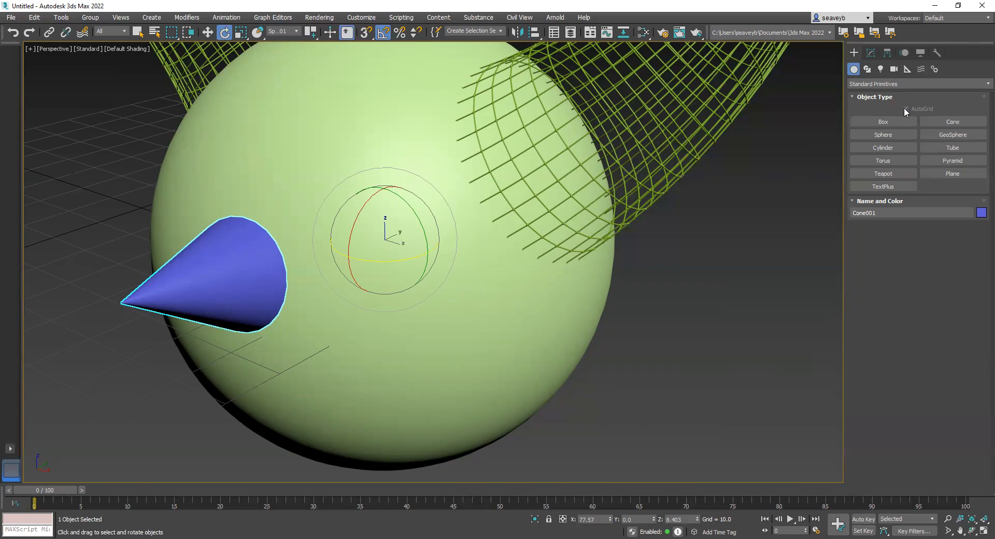
Apply a Bend modifier to the cone with an angle of -85.5 and a direction of -90.
left_click(871, 52)
left_click(979, 82)
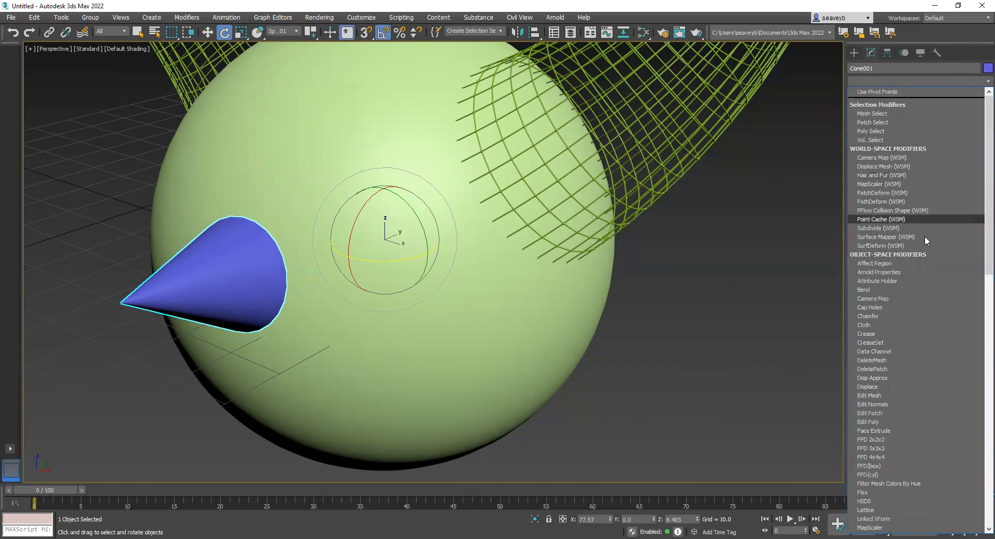
left_click(876, 289)
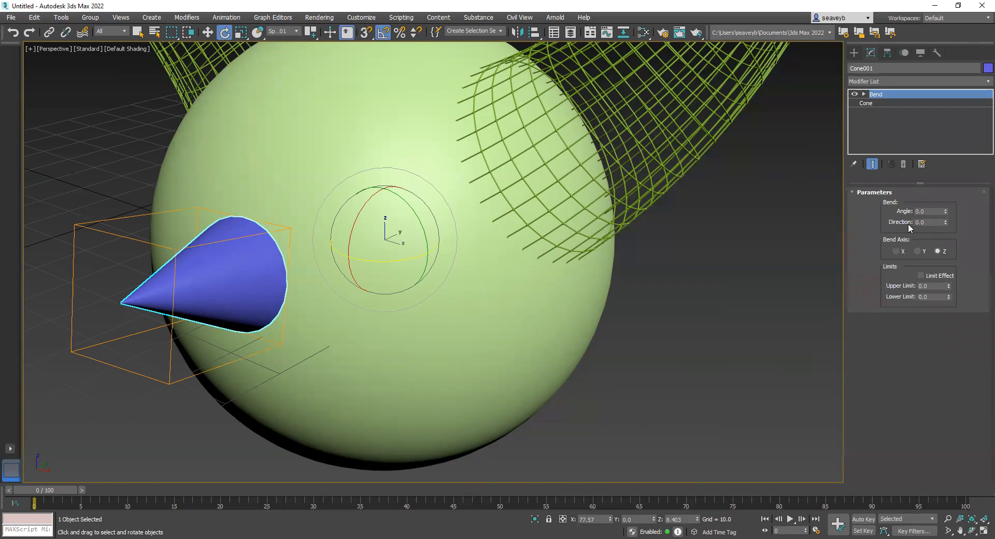
left_click_drag(946, 213, 944, 270)
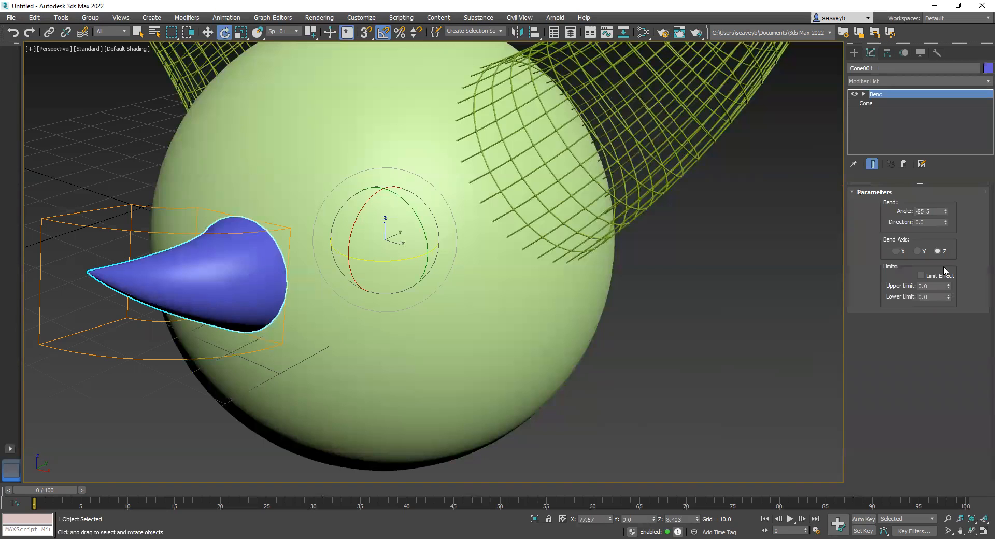
left_click_drag(946, 221, 950, 323)
left_click_drag(938, 221, 910, 221)
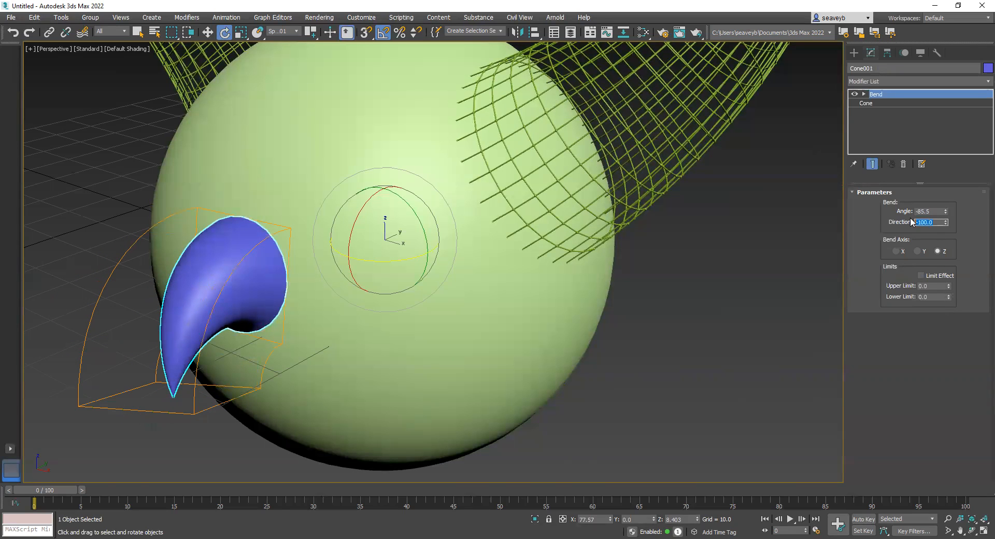
type("-90")
key("Return")
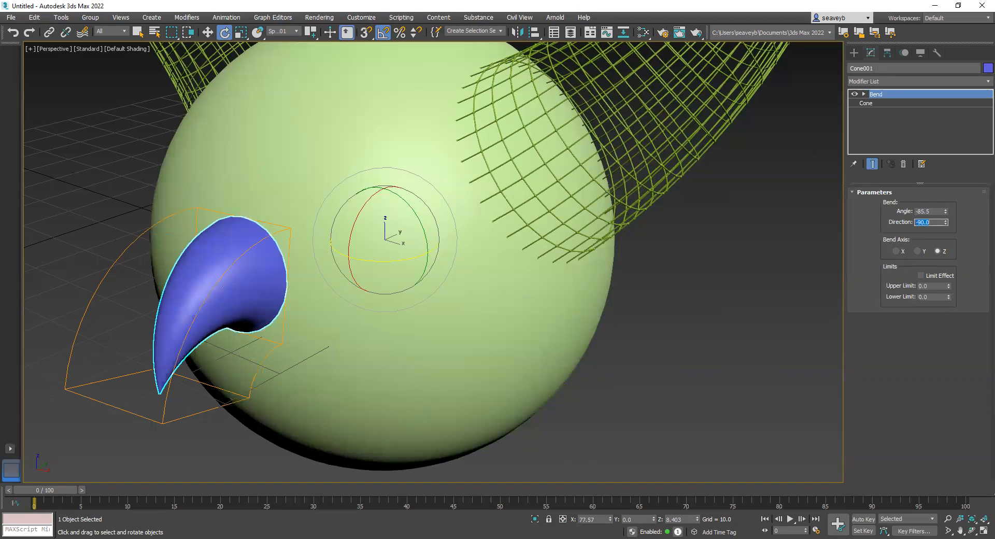
Move the bent cone slightly inward and down in the Left viewport so its base sinks into the sphere.
middle_click_drag(493, 366, 514, 360, "alt")
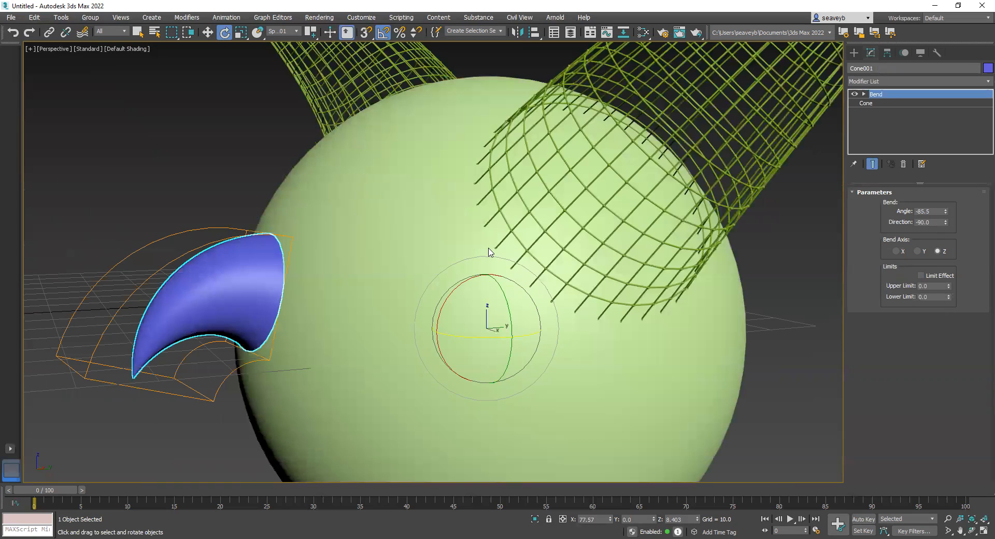
key("alt+w")
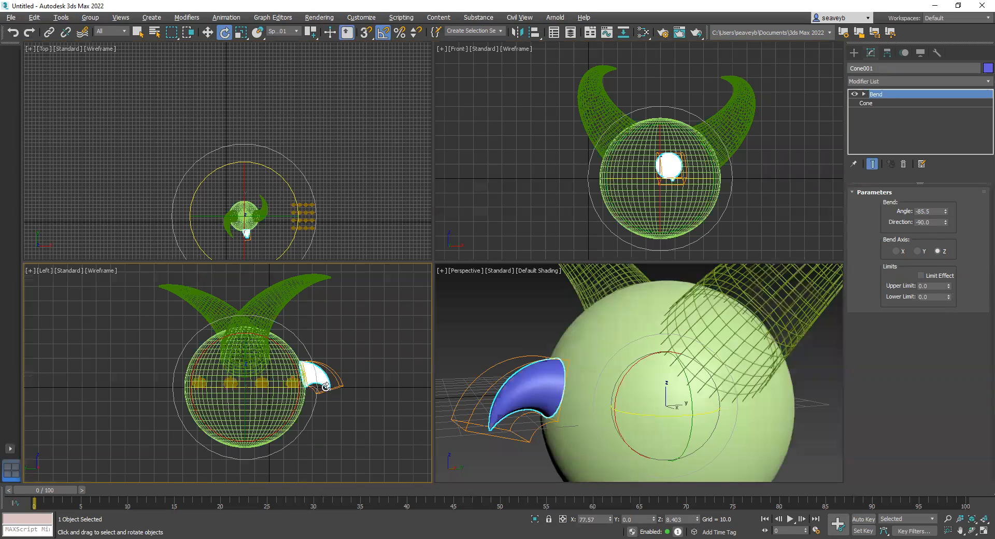
scroll(325, 387, "up", 5)
key("w")
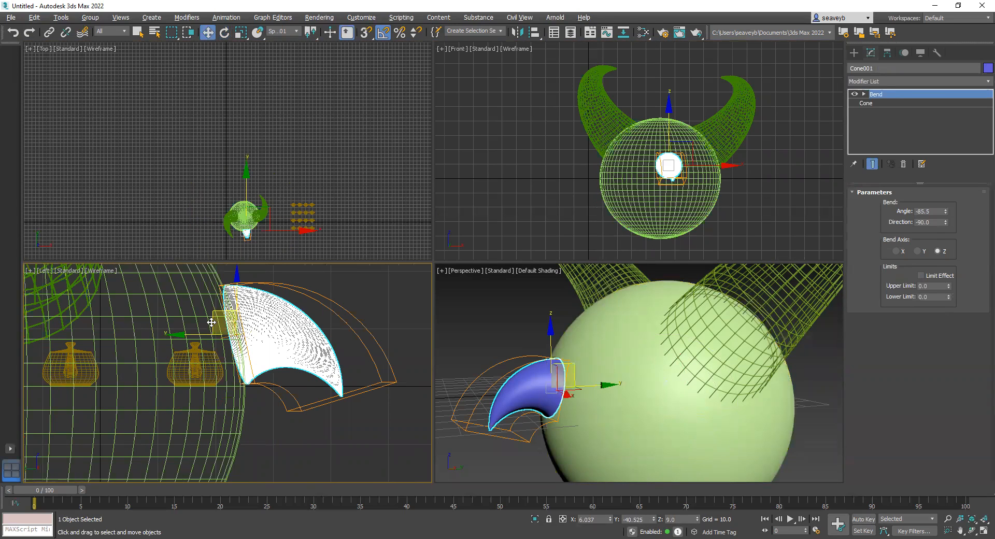
left_click_drag(212, 321, 207, 324)
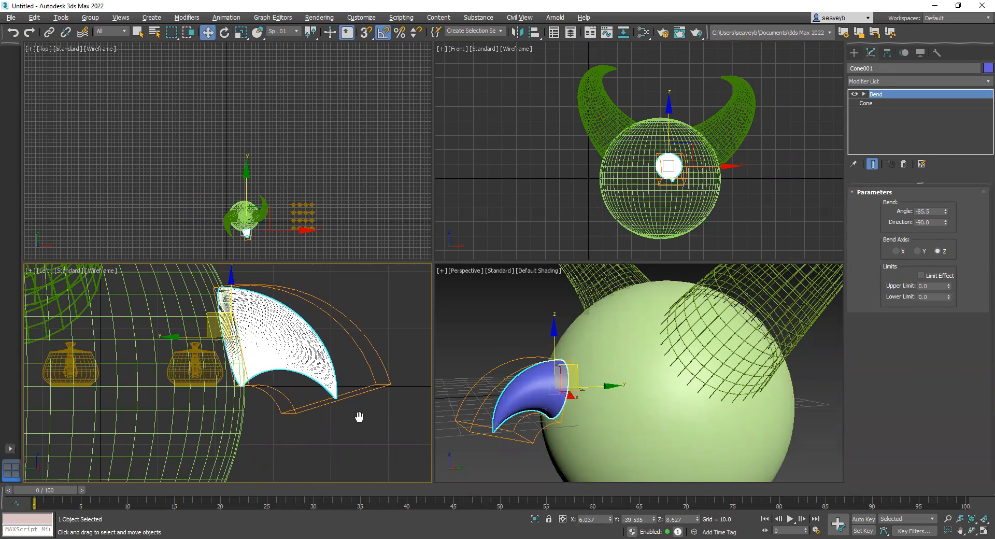
scroll(370, 430, "down", 4)
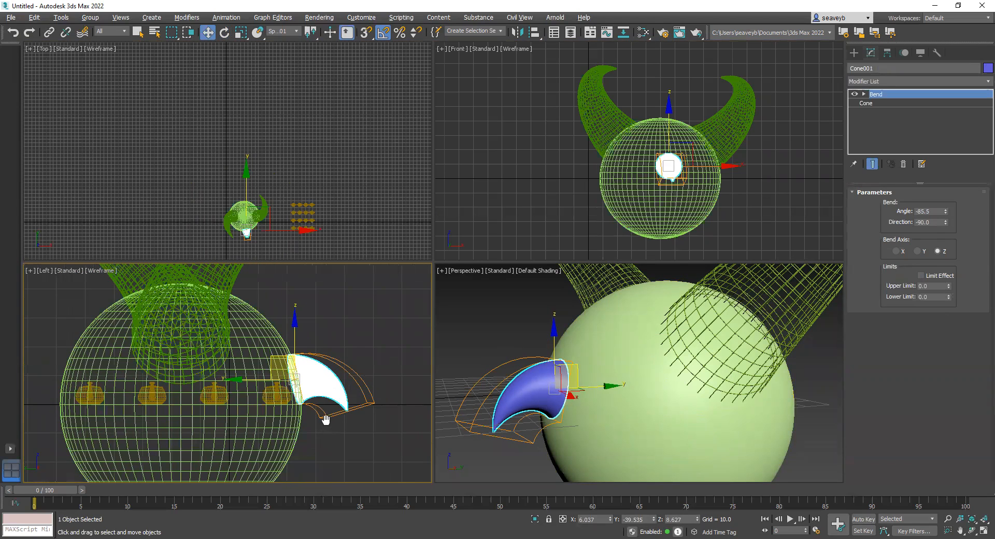
middle_click_drag(325, 420, 329, 391)
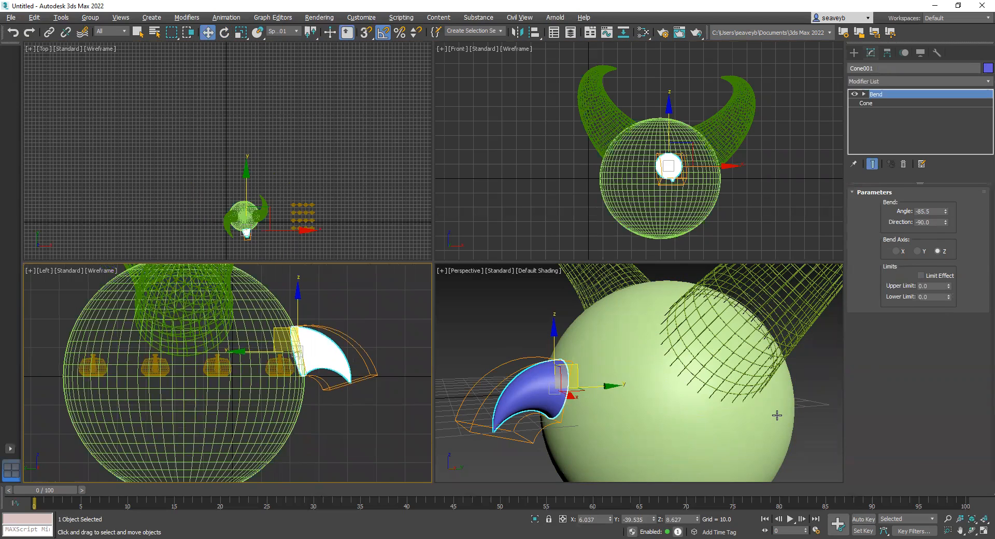
Select all 16 teapots in the Top viewport and delete them.
scroll(775, 415, "down", 8)
middle_click_drag(611, 381, 550, 375)
right_click(328, 237)
left_click_drag(293, 179, 287, 176)
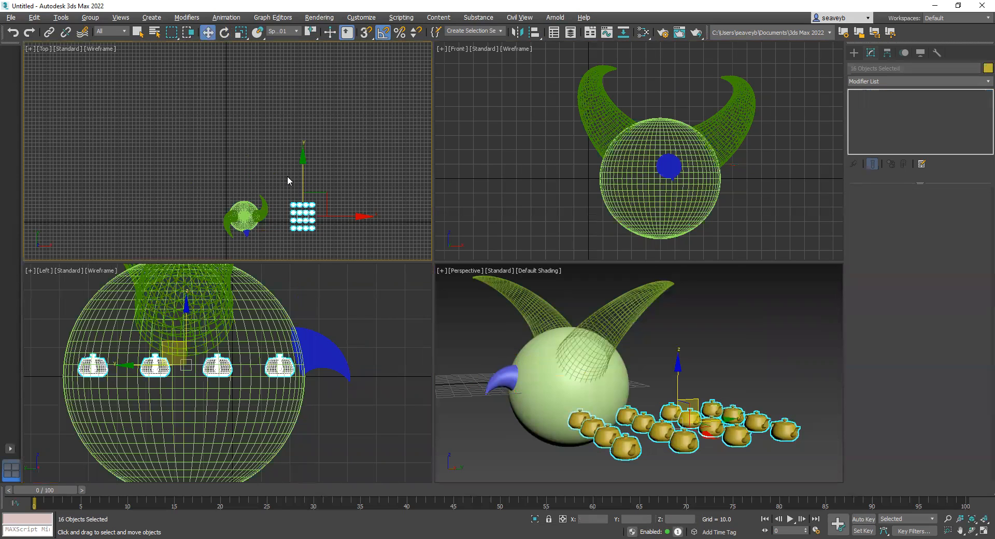
key("Delete")
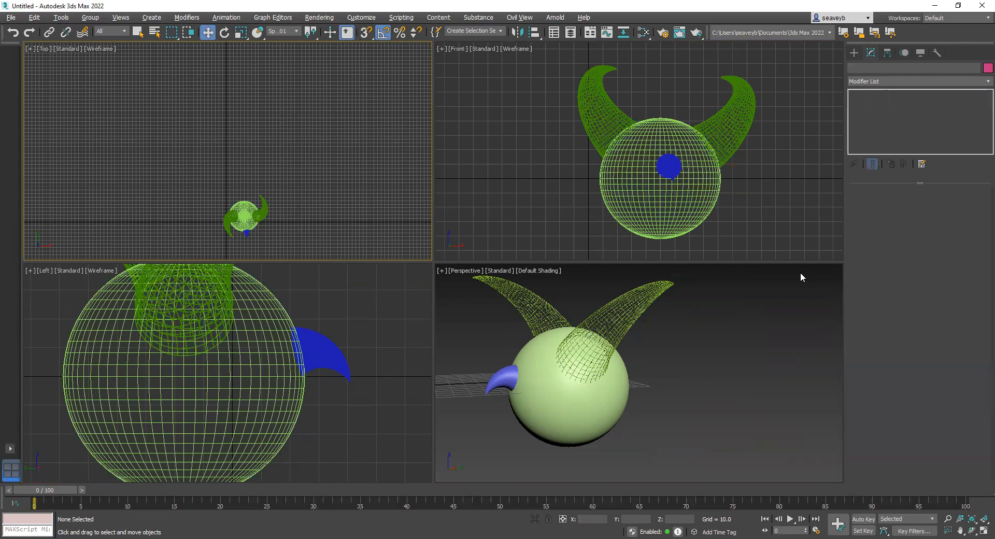
Switch the geometry creation category to Extended Primitives.
left_click(854, 52)
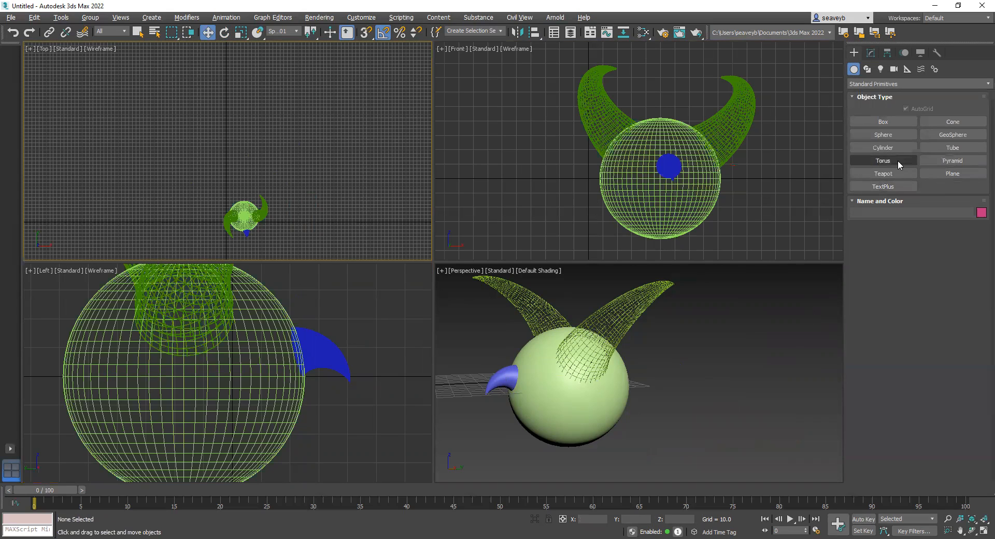
left_click(881, 85)
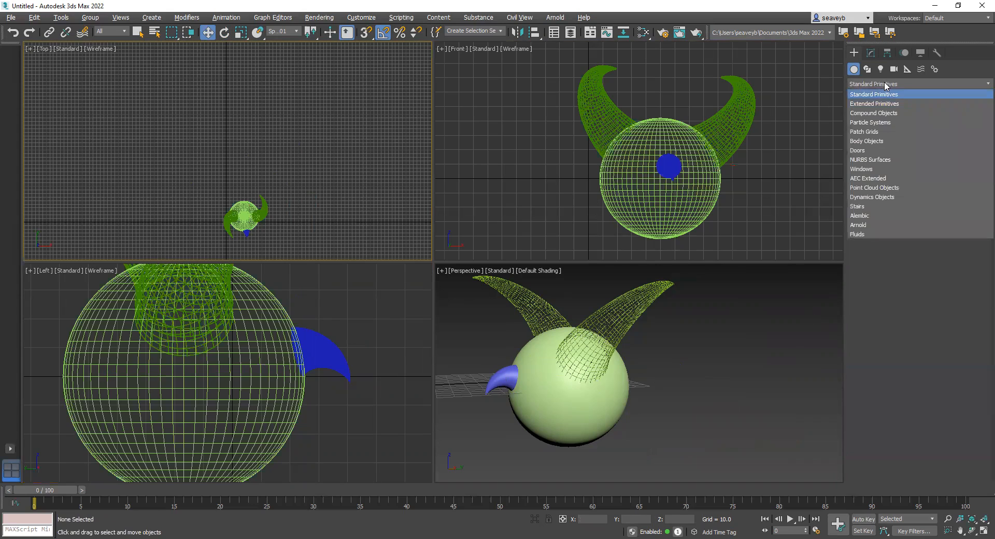
left_click(886, 85)
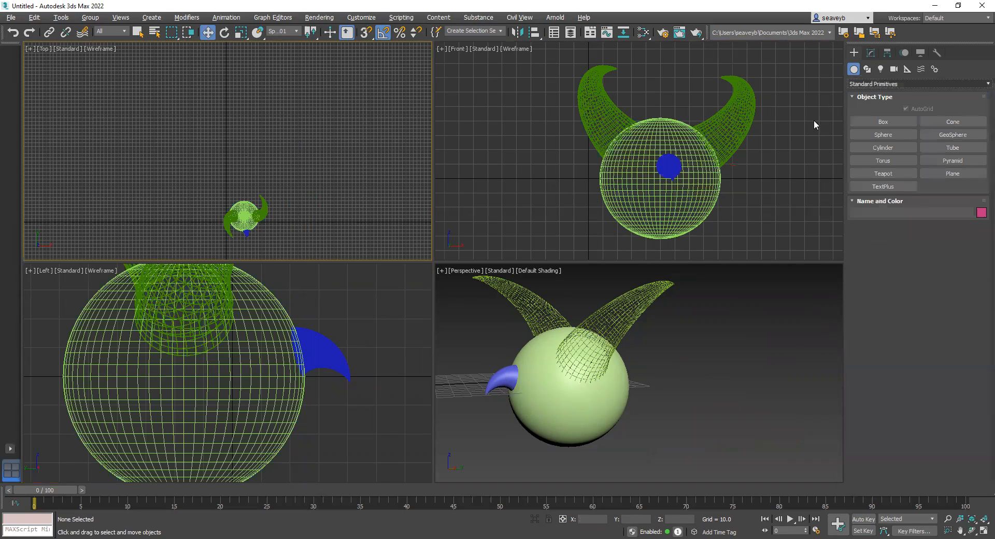
left_click(888, 85)
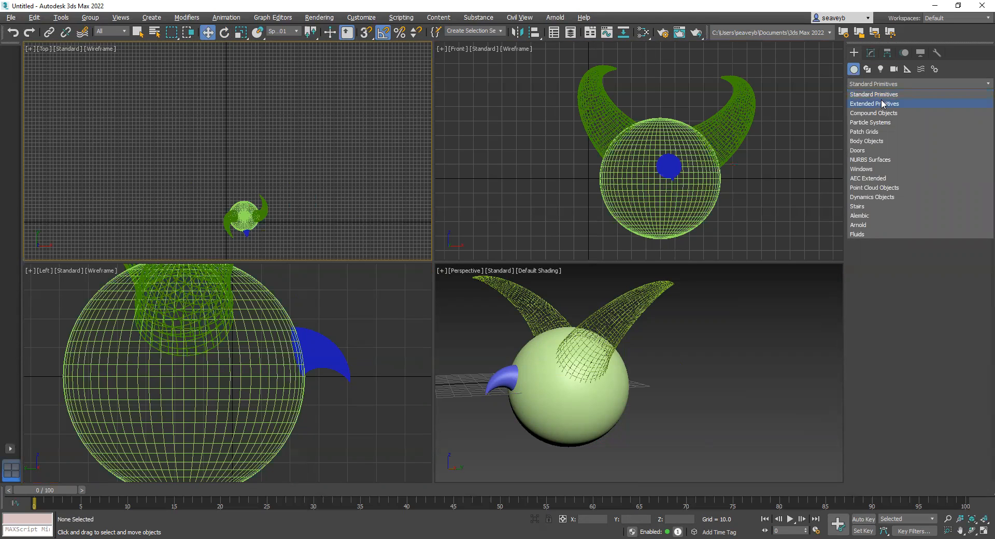
left_click(882, 103)
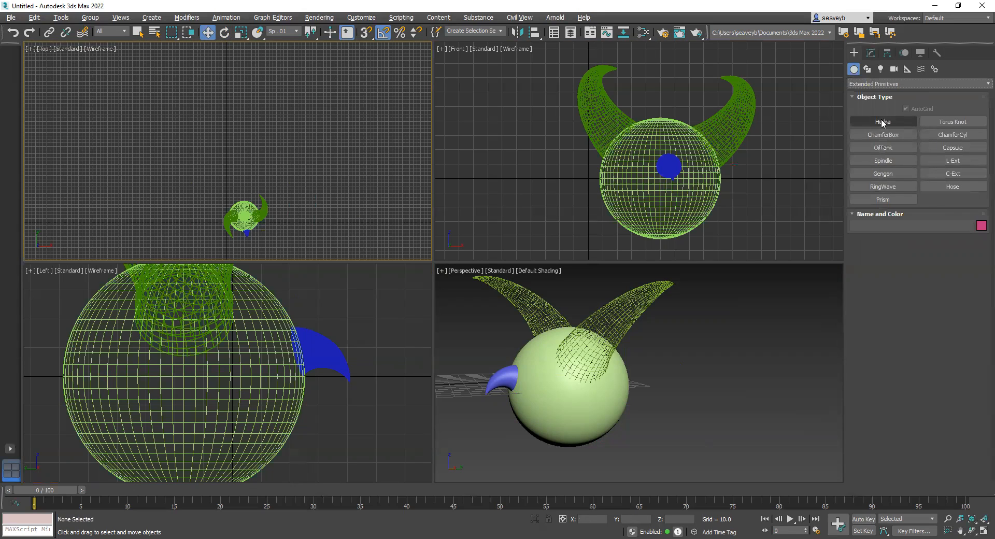
Create a torus knot beside the sphere in the Perspective viewport, with a base radius of about 42.4 and a cross-section radius of about 2.6.
left_click(941, 124)
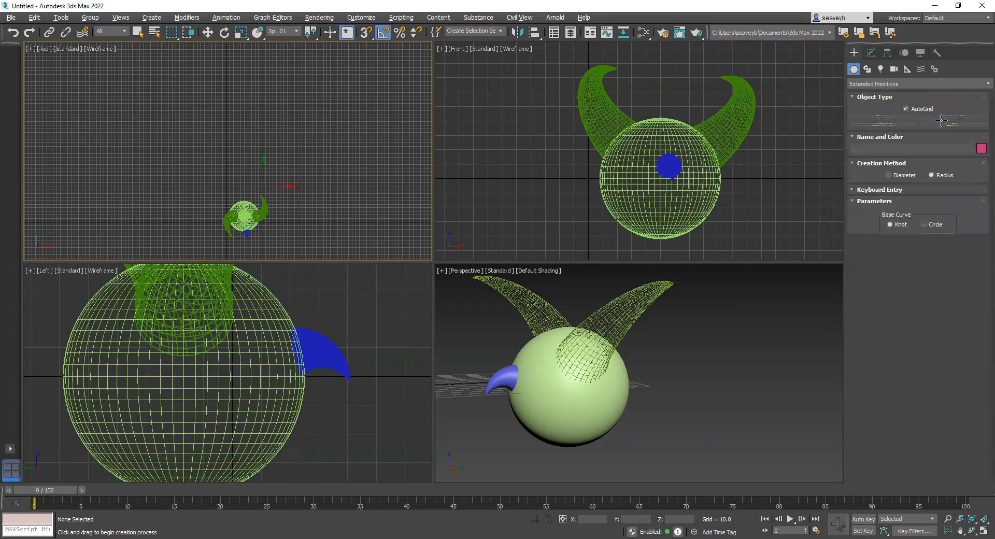
left_click_drag(741, 402, 789, 411)
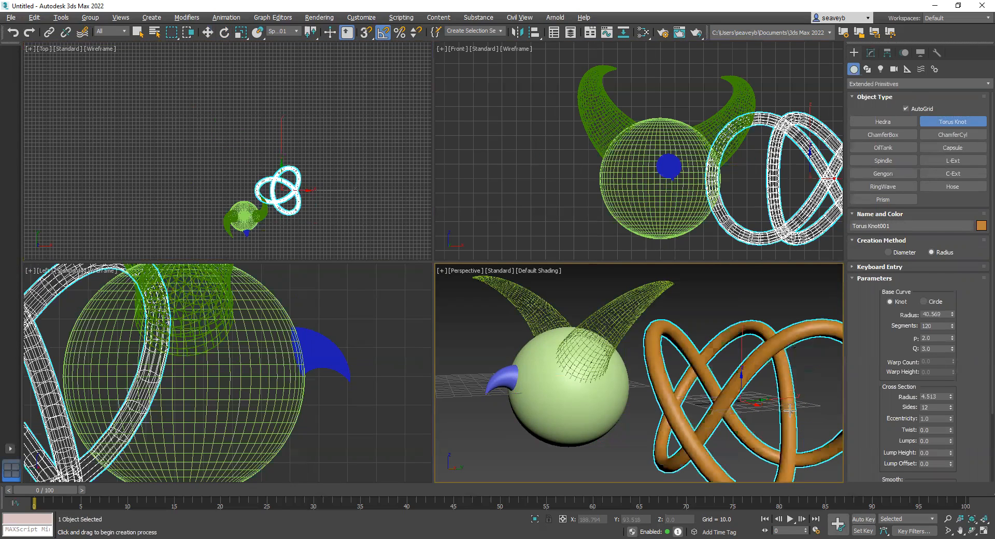
left_click(780, 418)
middle_click_drag(779, 417, 707, 408)
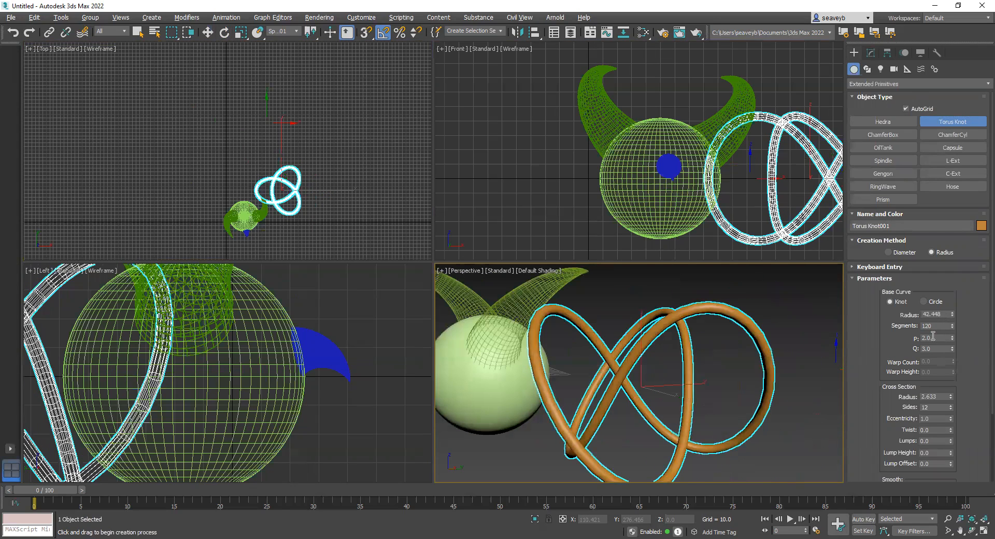
Set the torus knot's base curve P value to 6 and Q value to 8.
left_click_drag(951, 336, 906, 336)
type("6")
key("Return")
left_click_drag(936, 349, 902, 351)
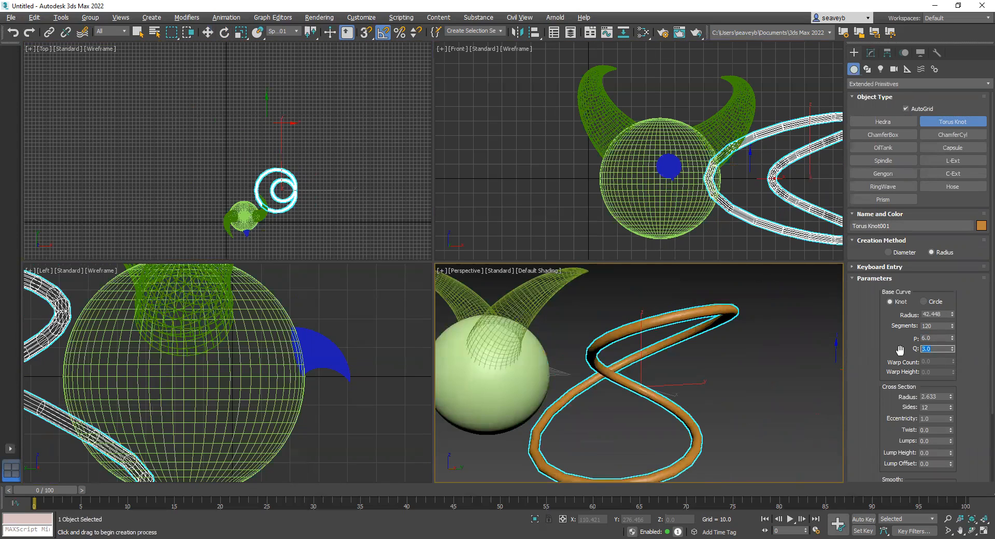
type("8")
key("Return")
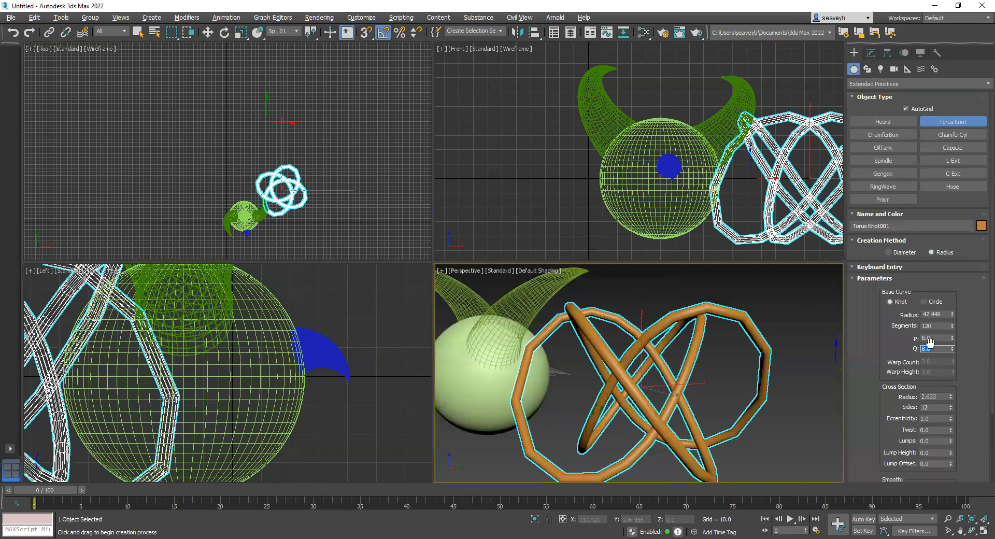
Raise the torus knot's base curve segments to 313 and finish its creation by switching to the Move tool.
left_click_drag(952, 326, 947, 225)
middle_click_drag(727, 372, 755, 349)
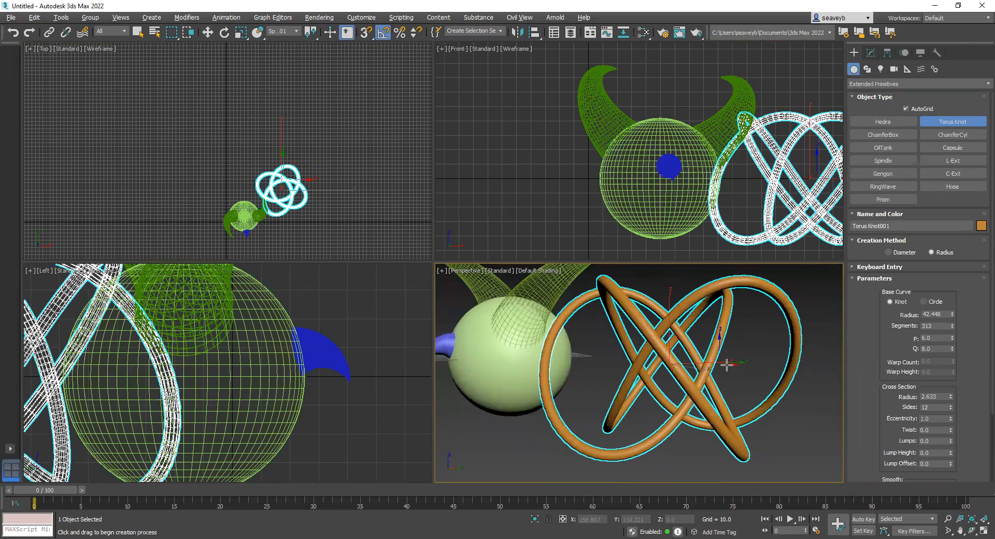
mouse_move(735, 380)
middle_mouse_down("alt")
mouse_move(792, 430)
mouse_move(836, 422)
mouse_move(790, 401)
mouse_move(710, 402)
mouse_move(730, 377)
middle_mouse_up("alt")
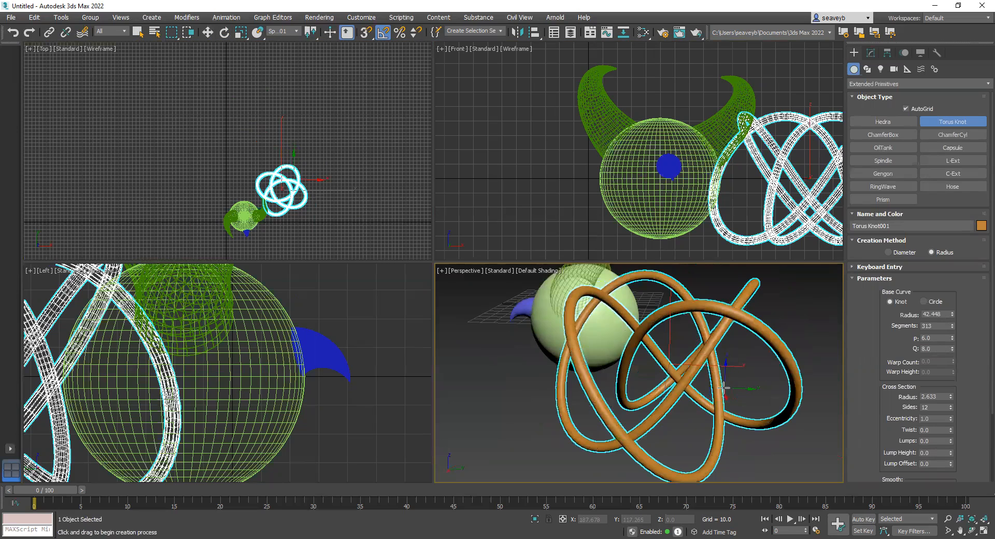
key("w")
scroll(735, 385, "down", 3)
middle_click_drag(735, 387, 654, 414)
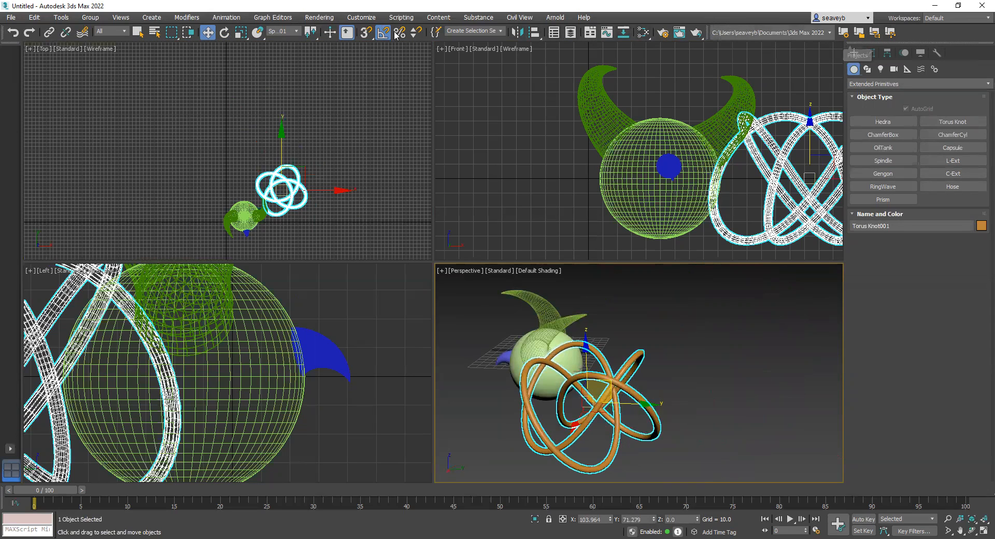
Show the Extras toolbar and place it floating over the Front viewport.
right_click(927, 33)
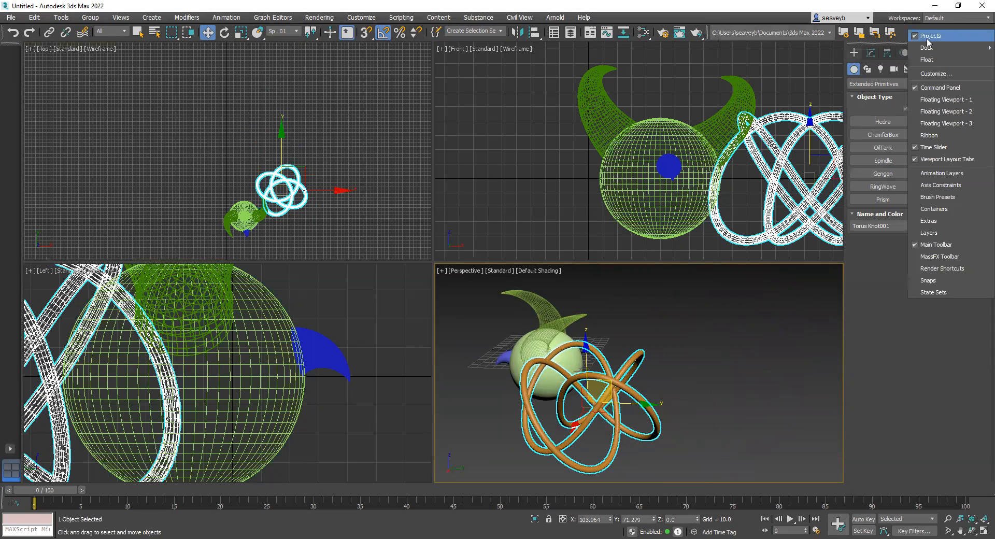
left_click(935, 221)
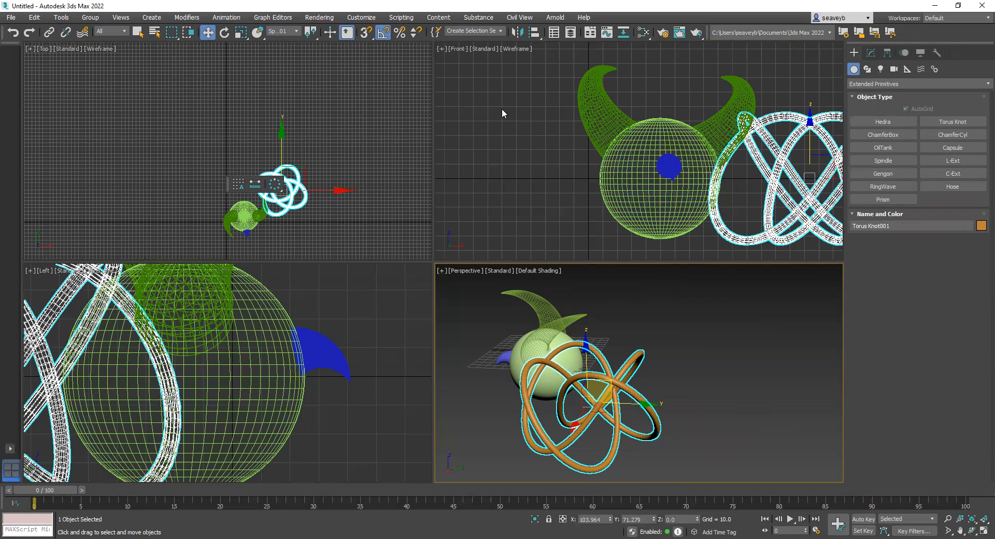
left_click_drag(228, 184, 505, 104)
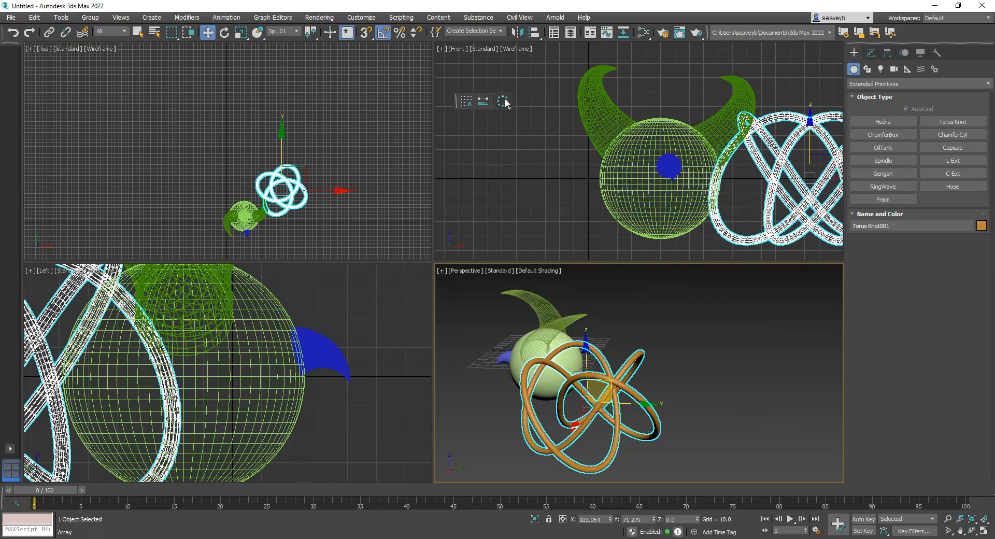
Start an Array of the torus knot with preview on and try an incremental Y move of -134.
left_click(502, 102)
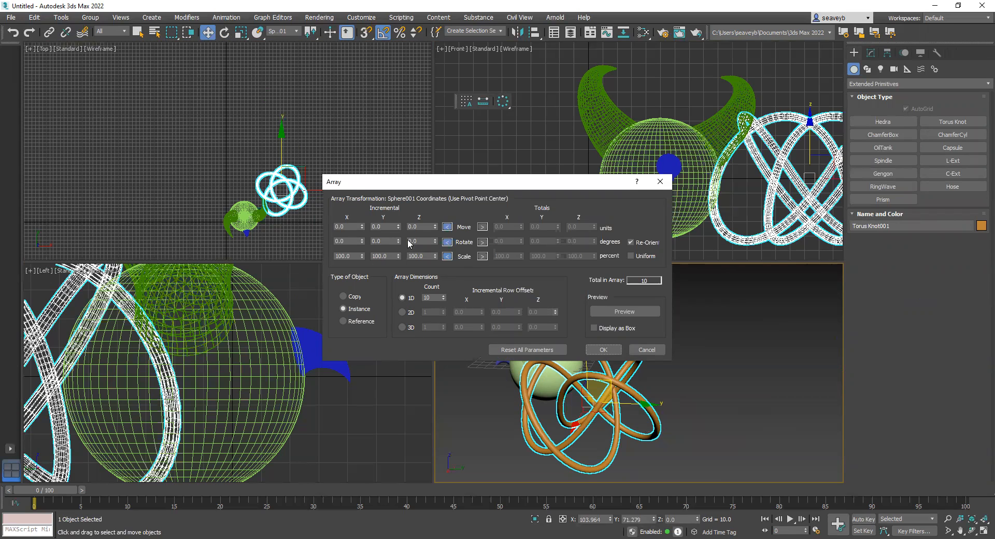
left_click(617, 311)
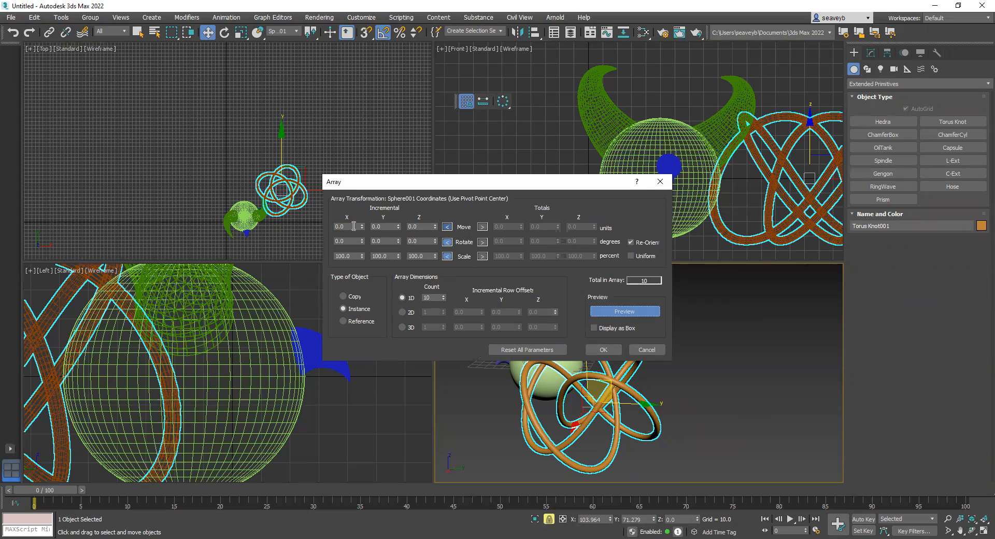
left_click_drag(398, 226, 419, 300)
scroll(707, 424, "down", 2)
middle_click_drag(707, 424, 800, 451)
scroll(813, 428, "down", 4)
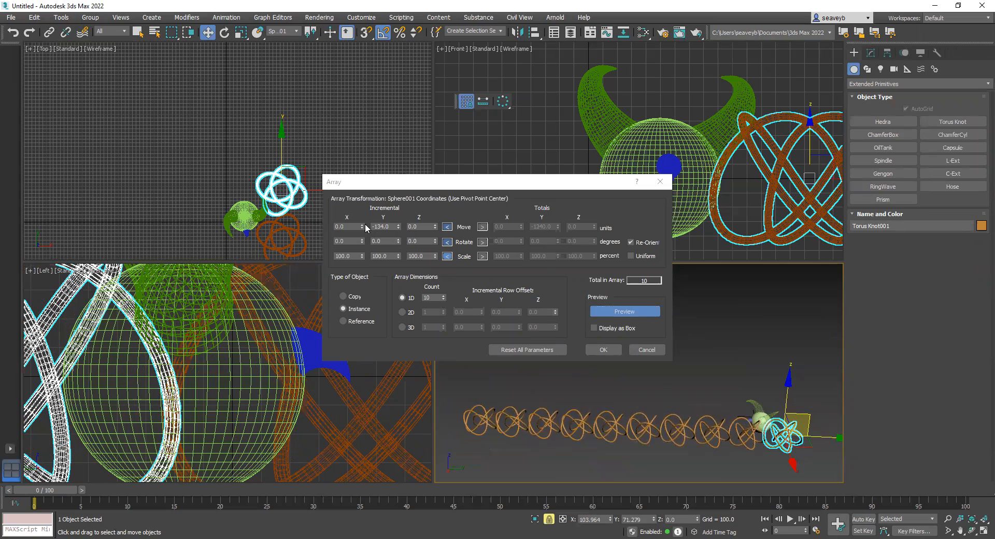
Reset the array's incremental Y move to 0 and set its incremental X move to 117.
right_click(398, 227)
left_click_drag(361, 227, 367, 183)
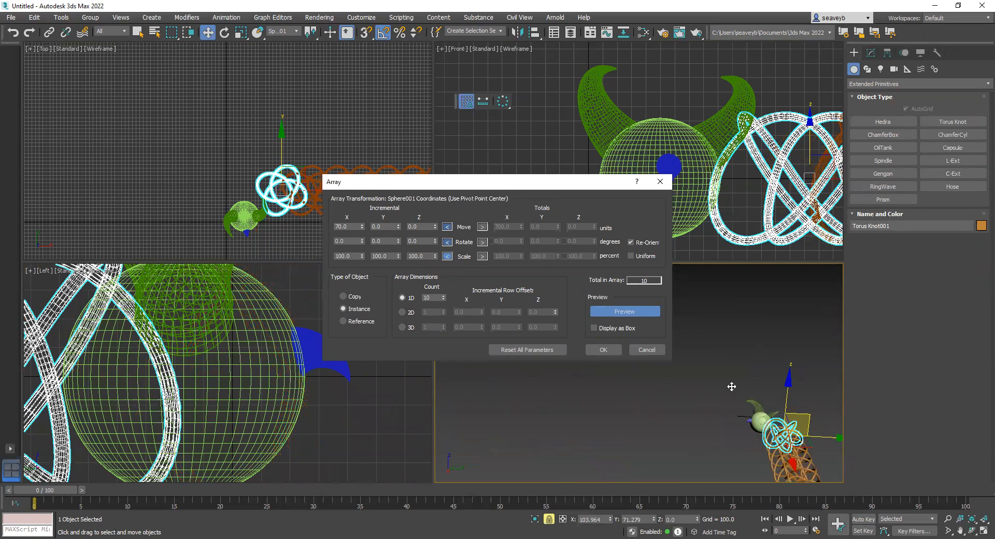
middle_click_drag(765, 411, 705, 327)
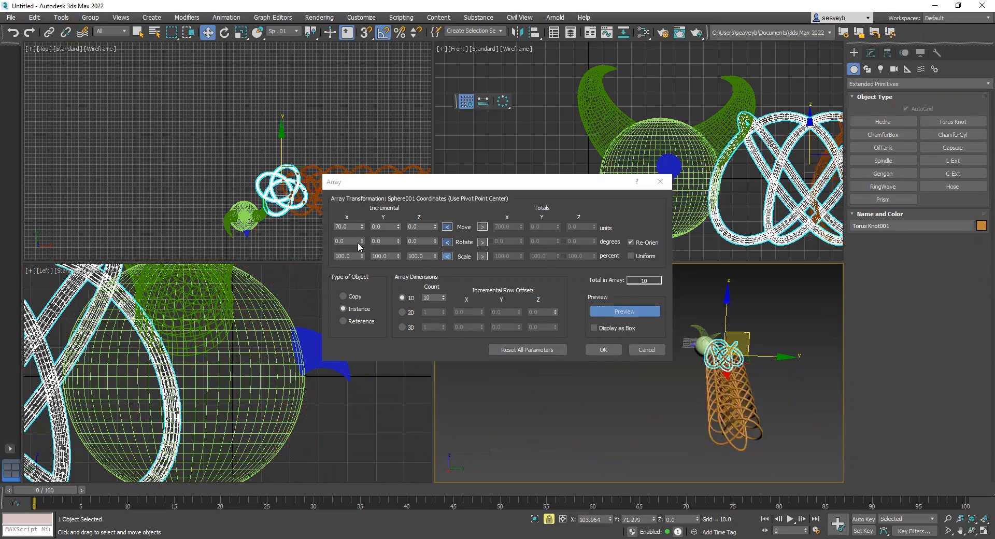
left_click_drag(362, 227, 385, 144)
middle_click_drag(275, 139, 131, 117)
scroll(168, 145, "down", 5)
middle_click_drag(272, 186, 180, 153)
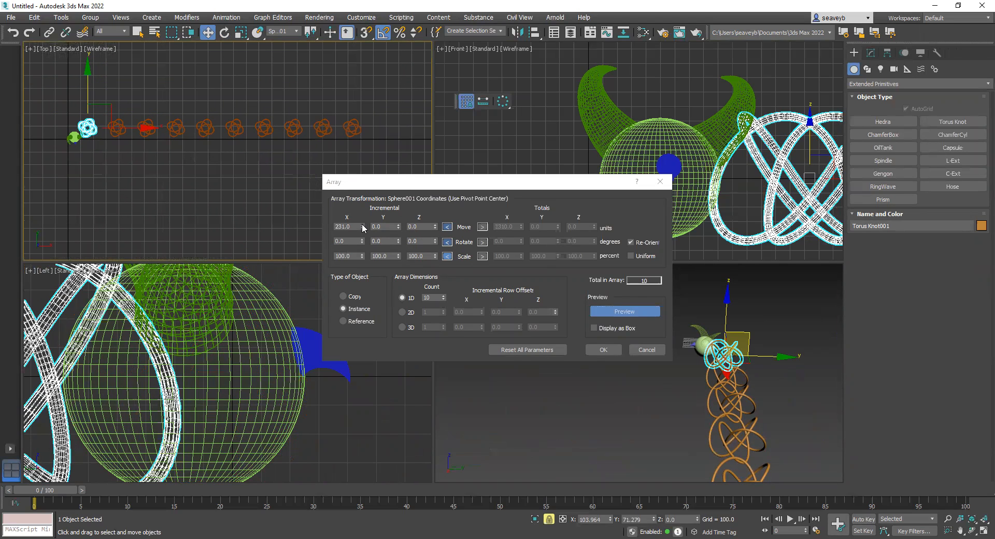
left_click_drag(363, 226, 364, 288)
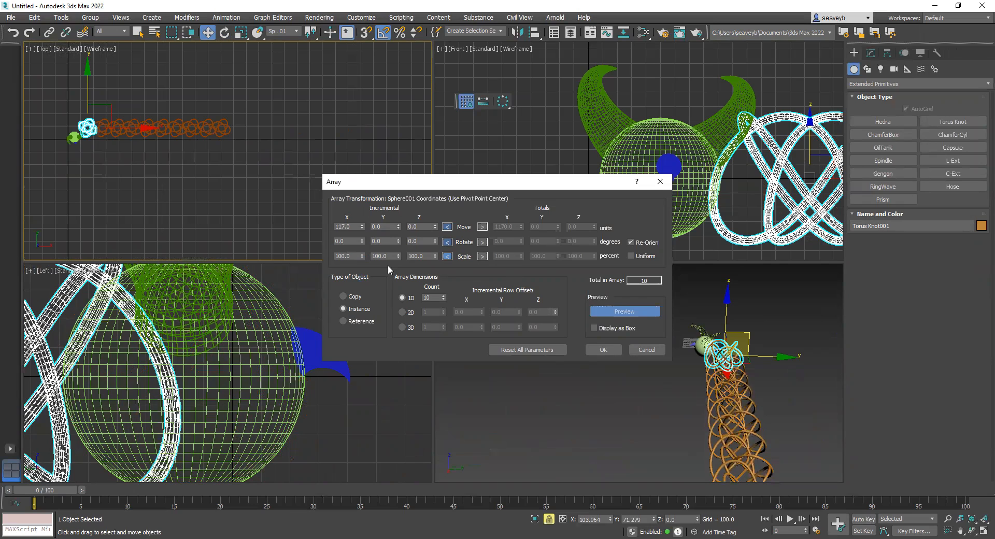
Make the array 2D with counts of 5 by 5 and a Y row offset of 102.
left_click(402, 312)
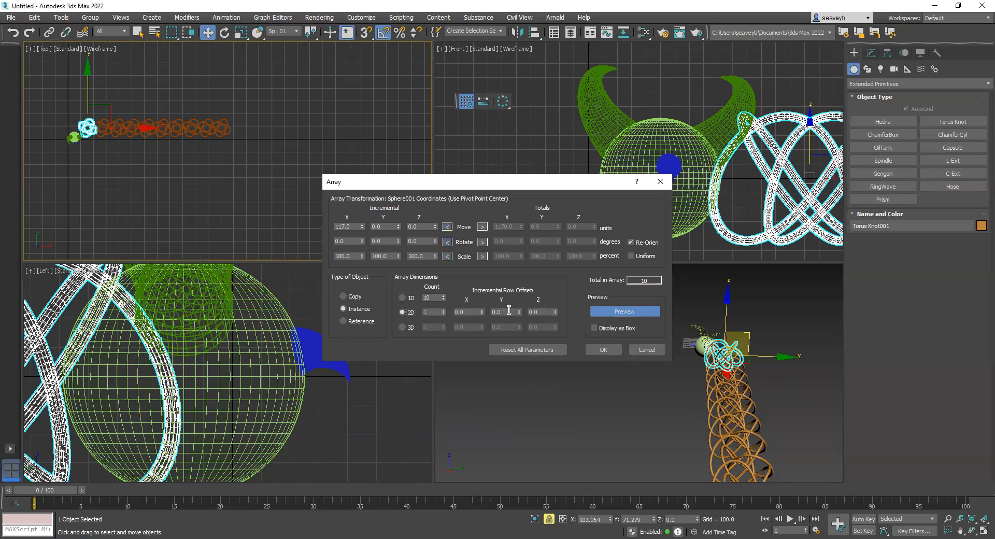
left_click_drag(518, 312, 519, 298)
double_click(431, 312)
double_click(433, 298)
type("5")
double_click(422, 312)
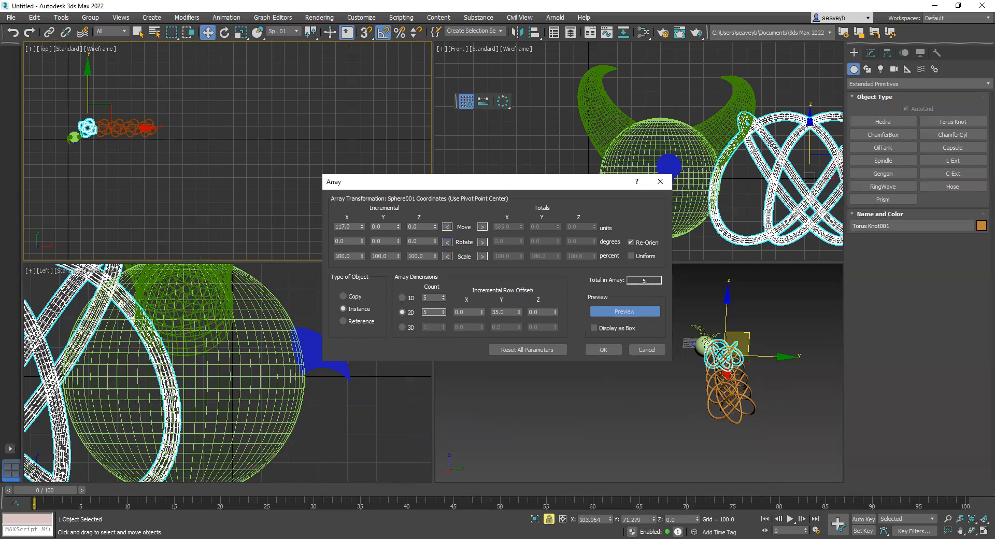
left_click_drag(518, 311, 524, 274)
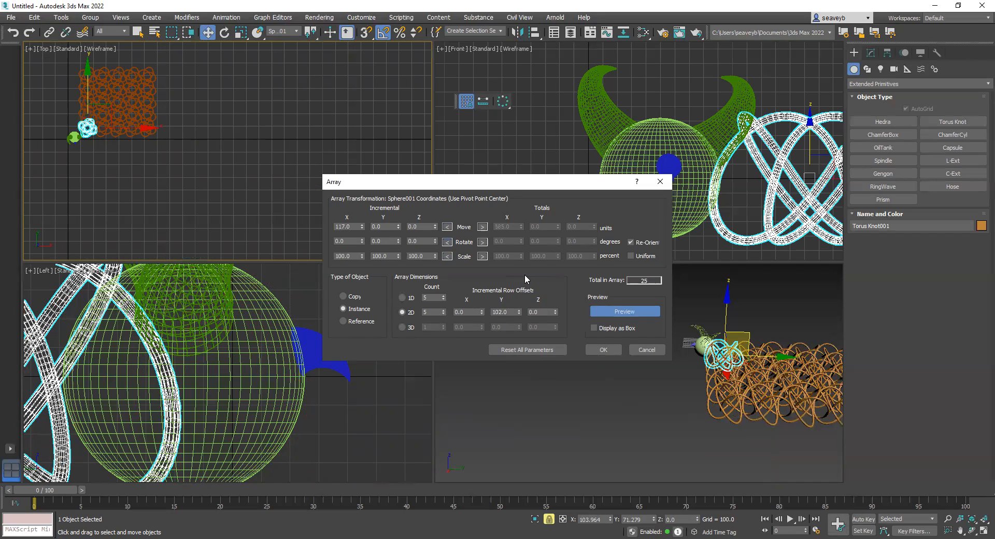
Extend the array to 3D with a third count of 5 and a Z row offset of 114, and create the instances.
left_click(402, 327)
left_click(433, 328)
left_click_drag(432, 327, 402, 327)
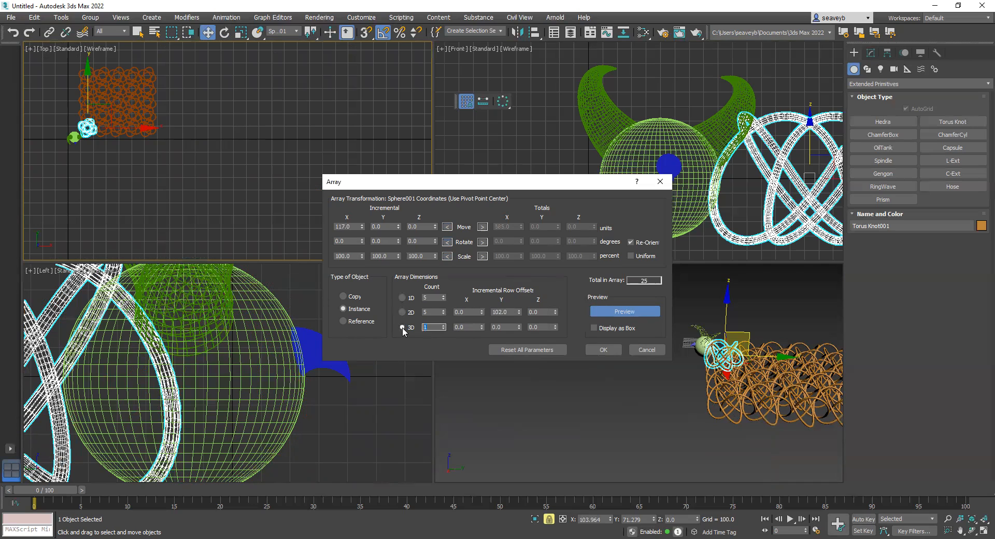
type("5")
key("Return")
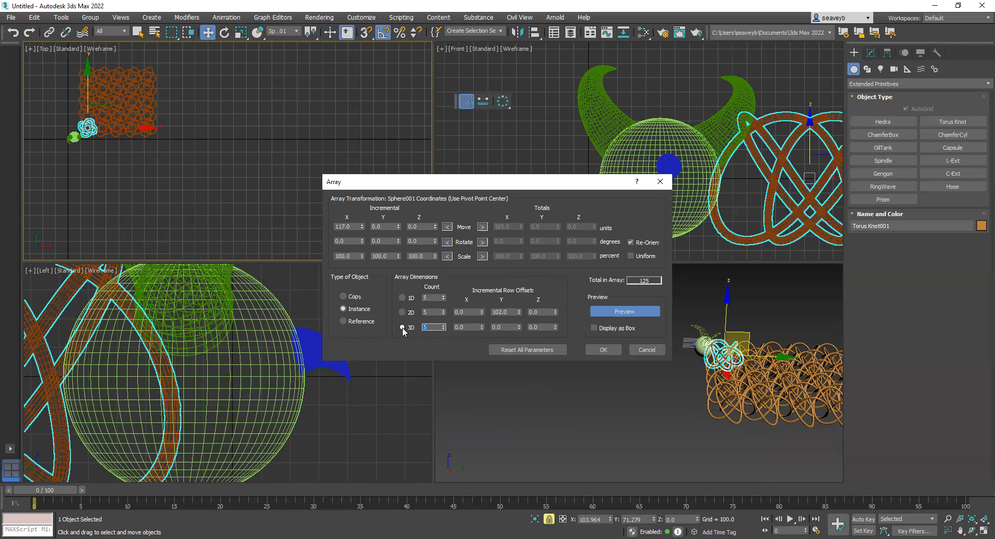
left_click_drag(555, 328, 569, 278)
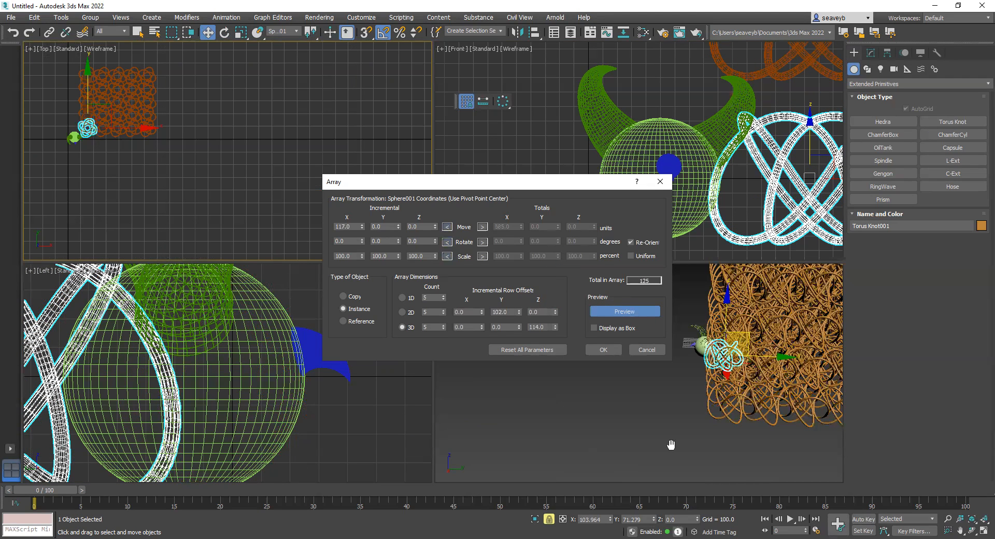
middle_click_drag(670, 444, 587, 479)
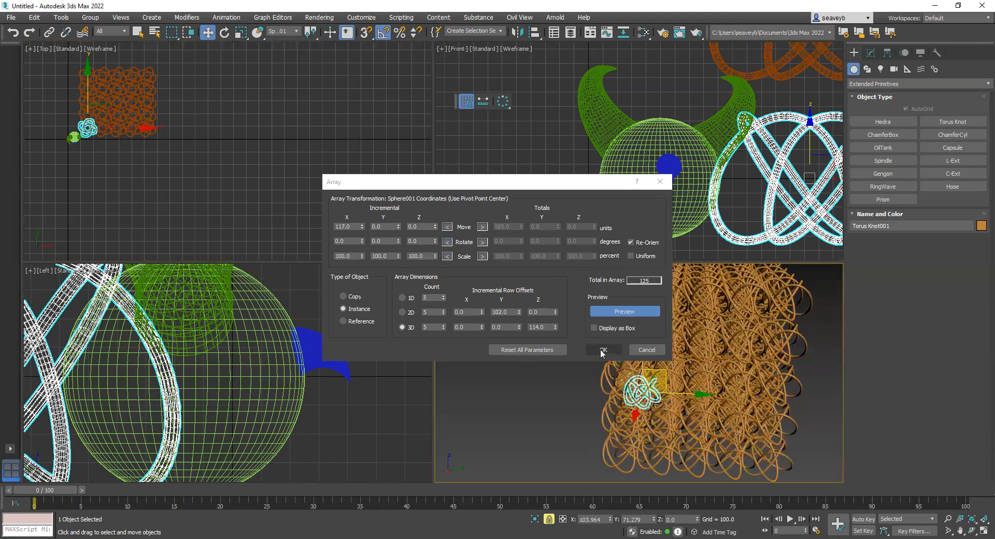
middle_click_drag(762, 436, 668, 465)
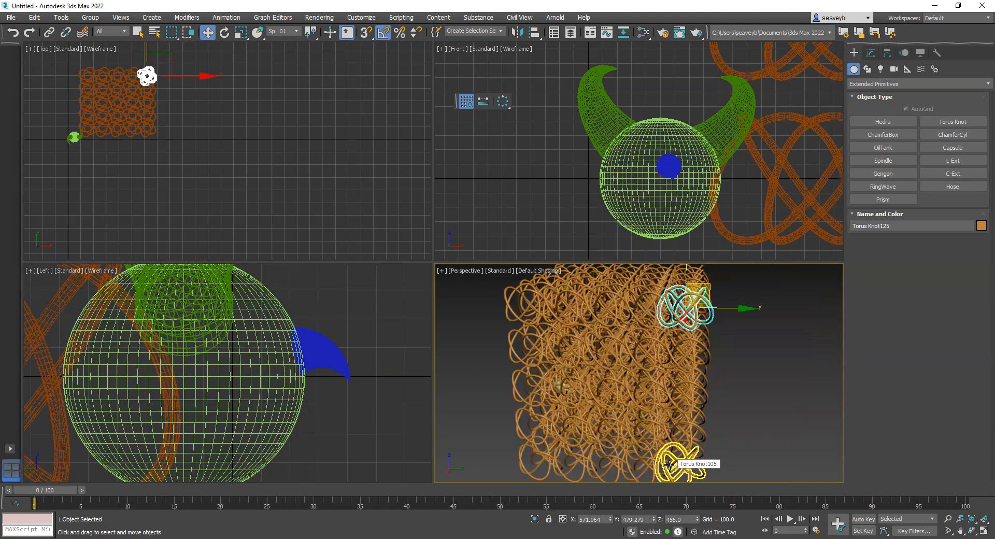
Check the Array settings again without applying them, and set the instanced torus knots' cross-section sides to 118.
left_click_drag(663, 467, 538, 330)
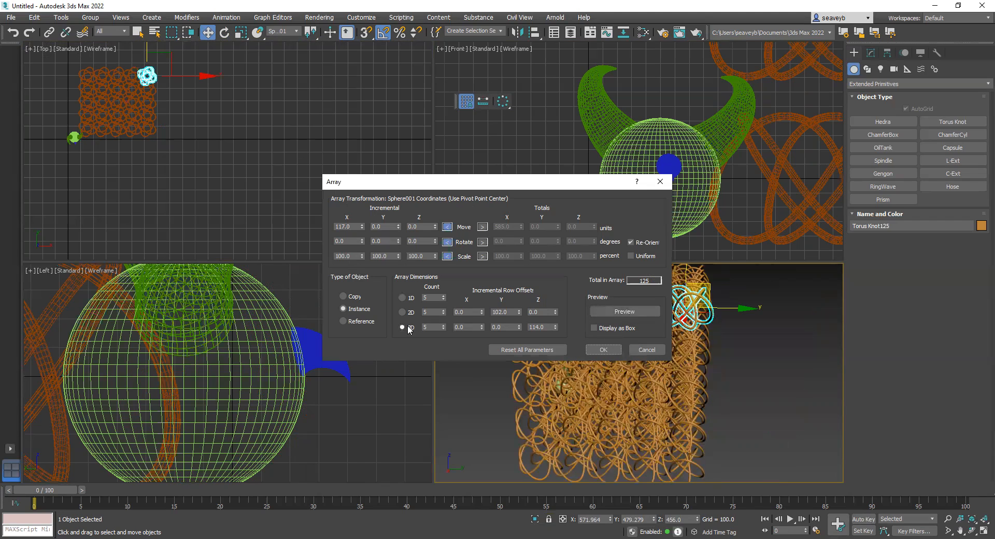
left_click(646, 350)
left_click(871, 53)
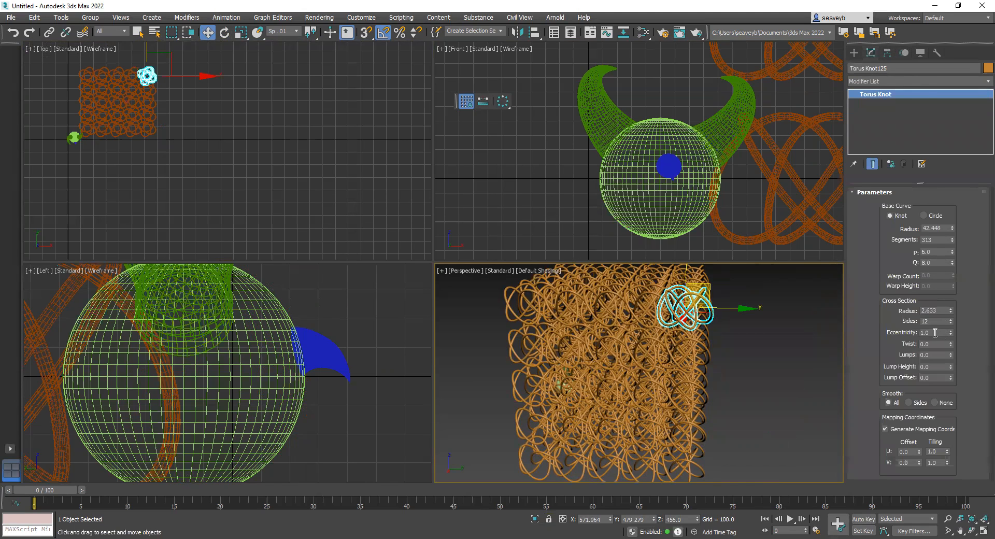
left_click(951, 320)
left_click_drag(950, 320, 945, 264)
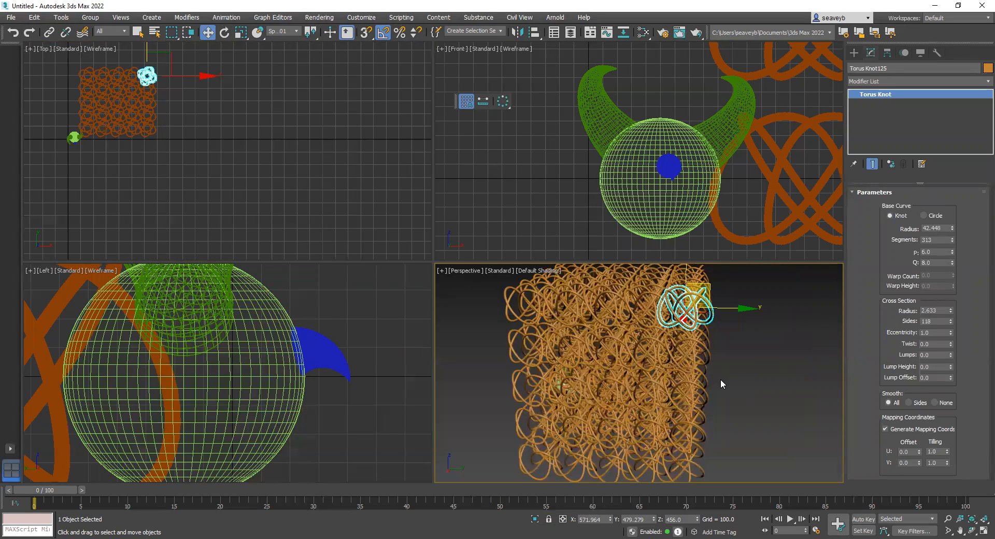
Examine the smoothness of the arrayed torus knots up close in the Perspective viewport.
middle_click_drag(715, 386, 631, 407, "alt")
middle_click_drag(709, 439, 627, 383, "alt")
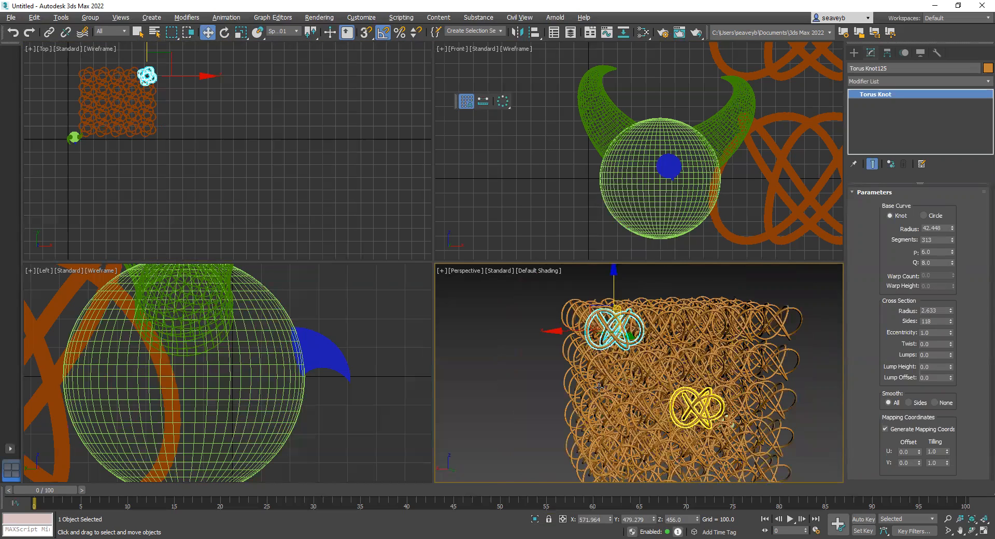
scroll(599, 386, "up", 3)
scroll(597, 387, "up", 3)
middle_click_drag(678, 414, 706, 433, "alt")
middle_click_drag(608, 359, 693, 480)
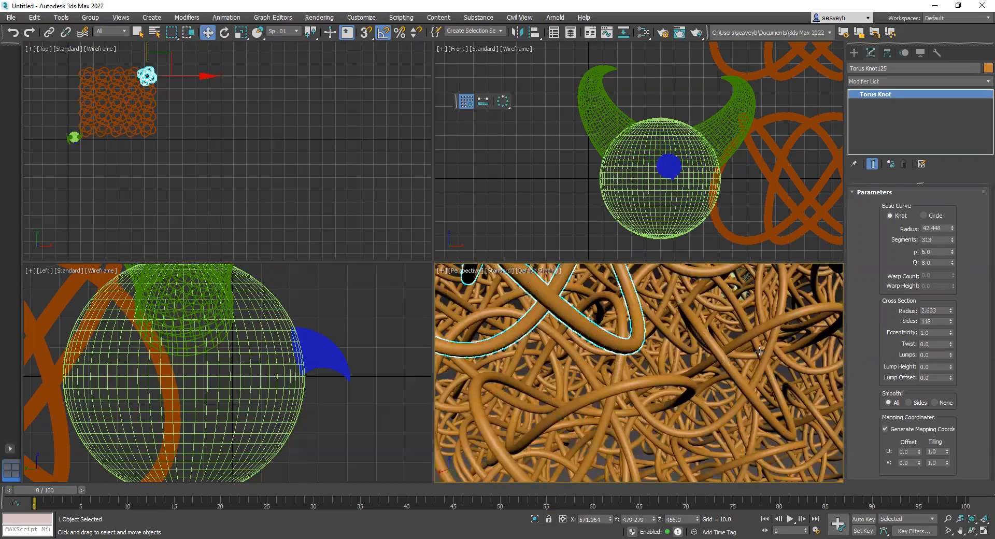